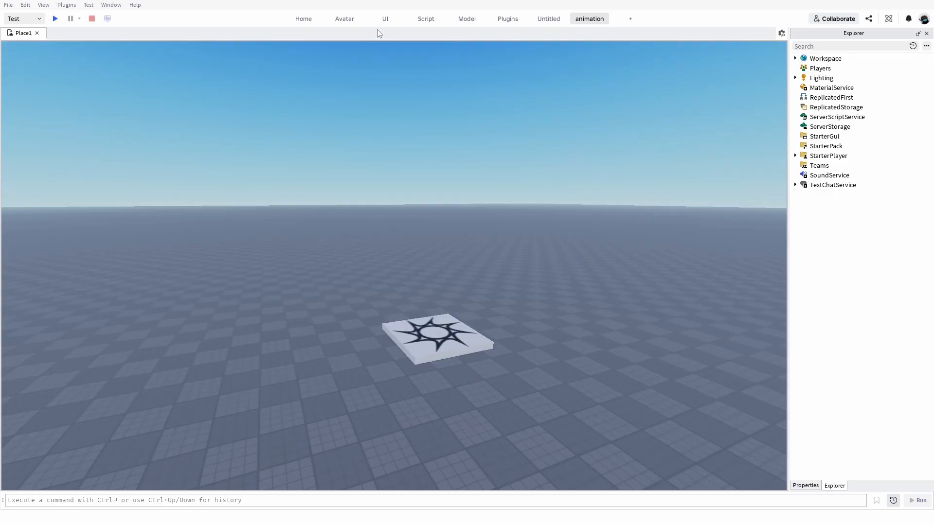
Open the Moon Animator plugin window and look over its file and rig start screen.
{"action": "left_click", "coordinate": [303, 19]}
{"action": "left_click", "coordinate": [344, 19]}
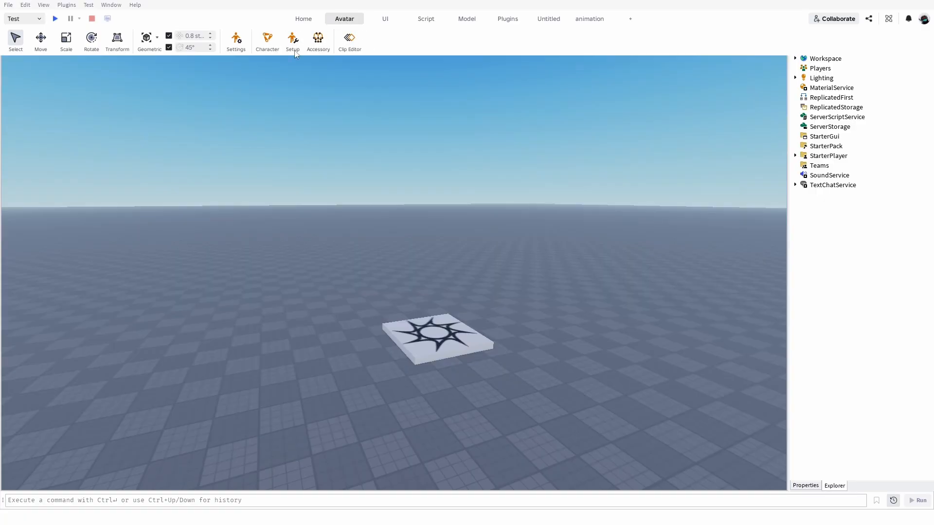
{"action": "left_click", "coordinate": [586, 25]}
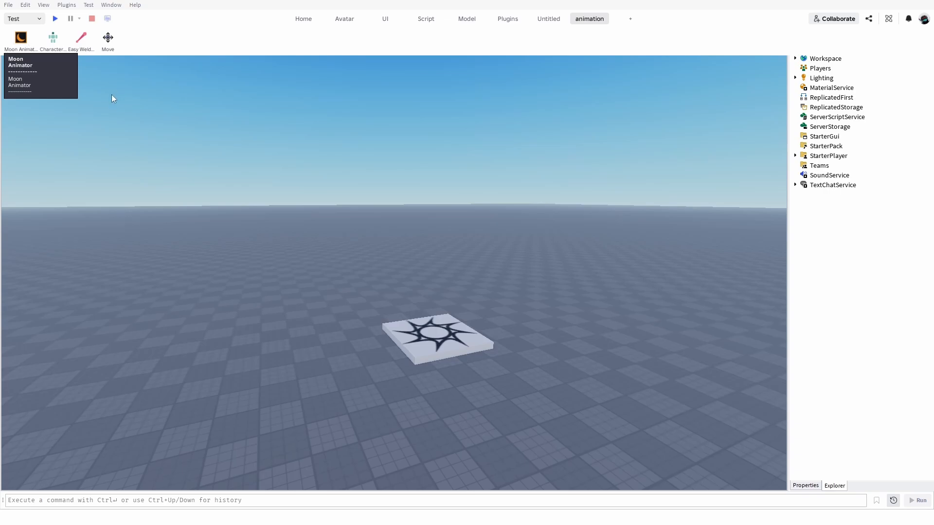
{"action": "left_click", "coordinate": [585, 18]}
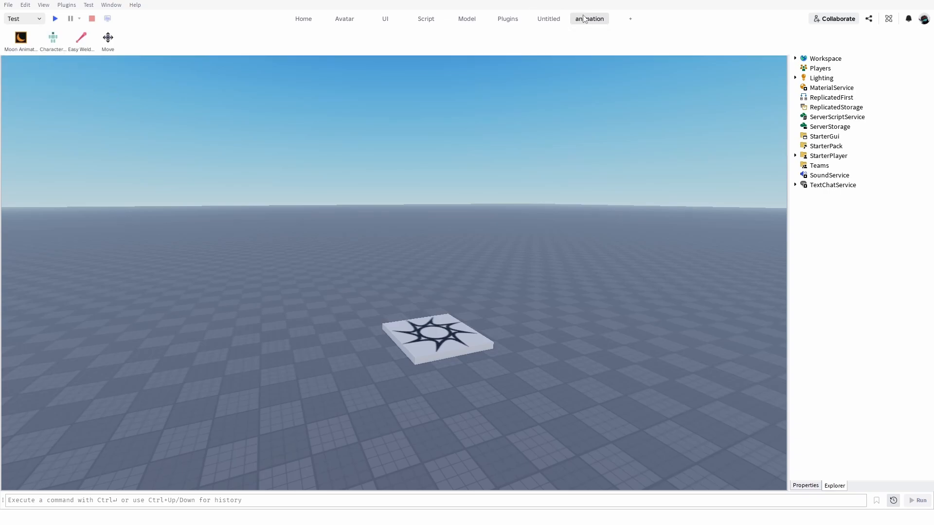
{"action": "left_click", "coordinate": [17, 42]}
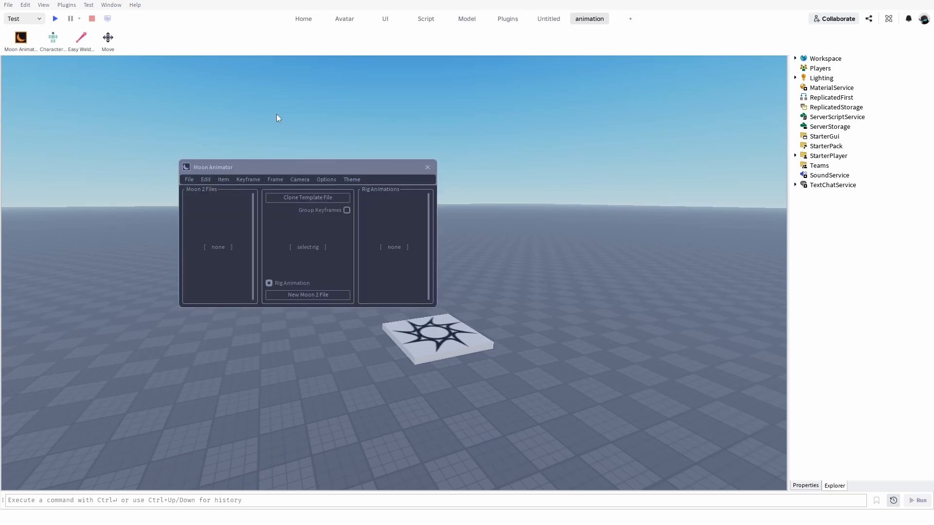
{"action": "left_click_drag", "start_coordinate": [293, 160], "coordinate": [428, 170]}
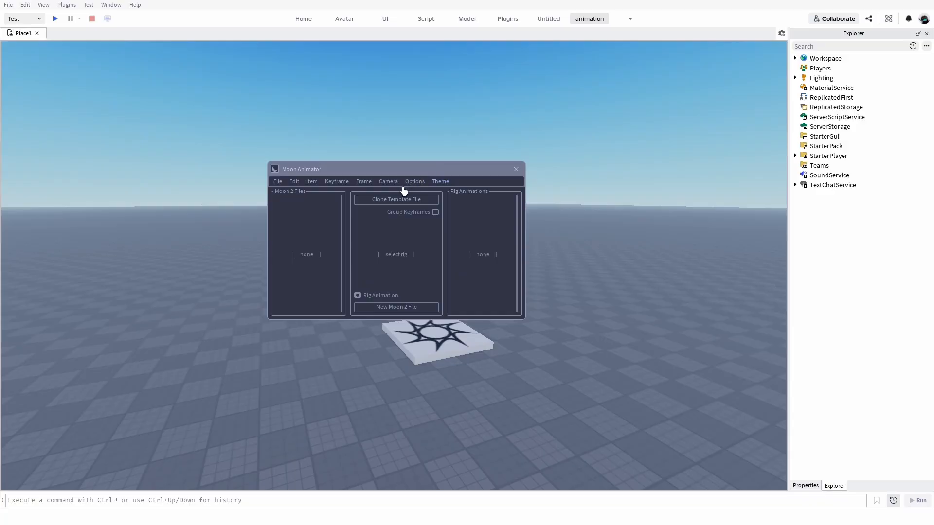
{"action": "left_click_drag", "start_coordinate": [413, 156], "coordinate": [287, 168]}
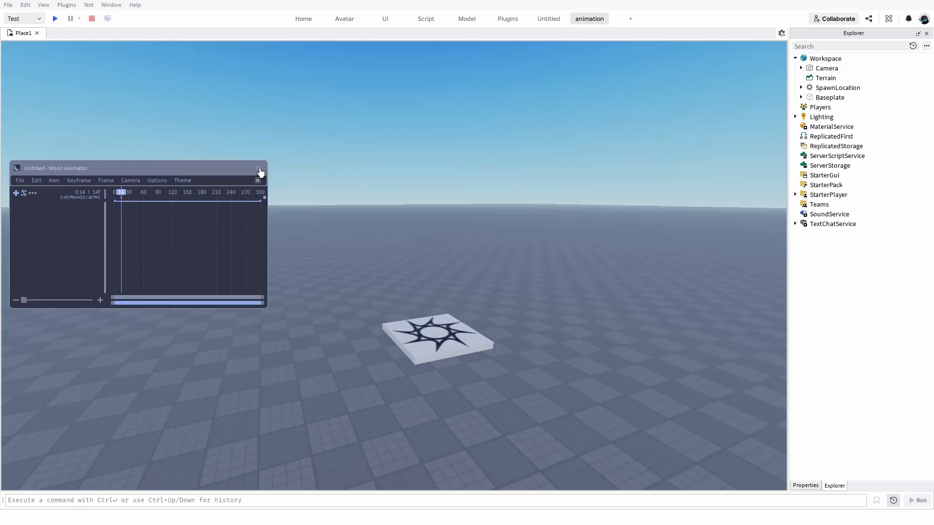
{"action": "left_click", "coordinate": [259, 171]}
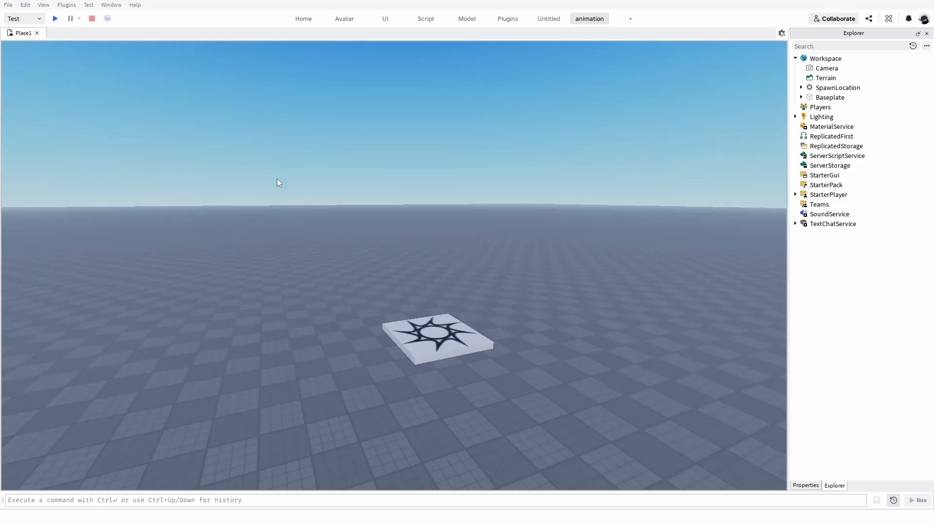
Open the Character Inserter plugin and move its window clear of the spawn location.
{"action": "left_click", "coordinate": [579, 22]}
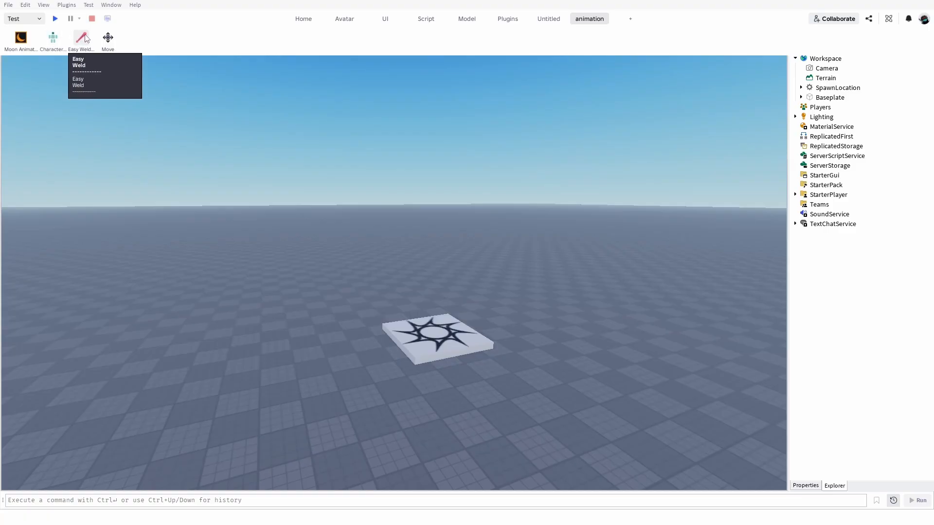
{"action": "left_click", "coordinate": [53, 38]}
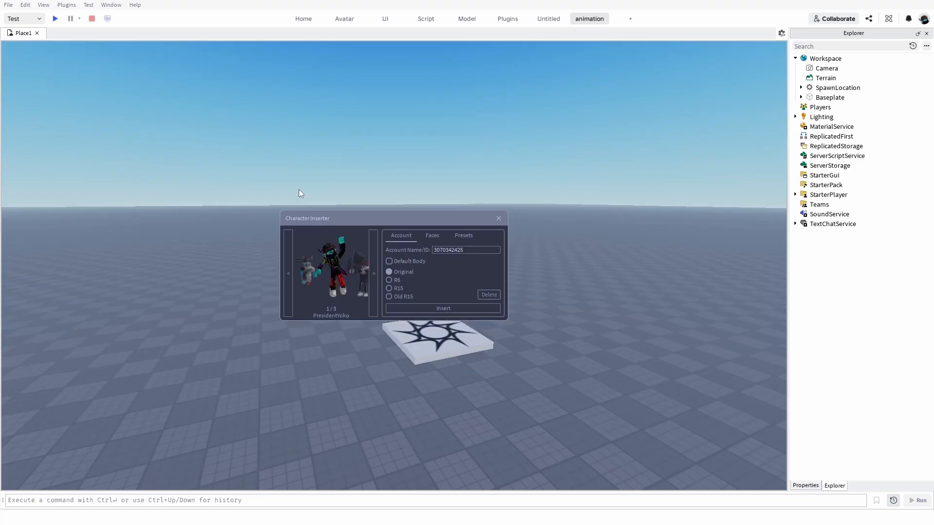
{"action": "left_click_drag", "start_coordinate": [367, 222], "coordinate": [381, 191]}
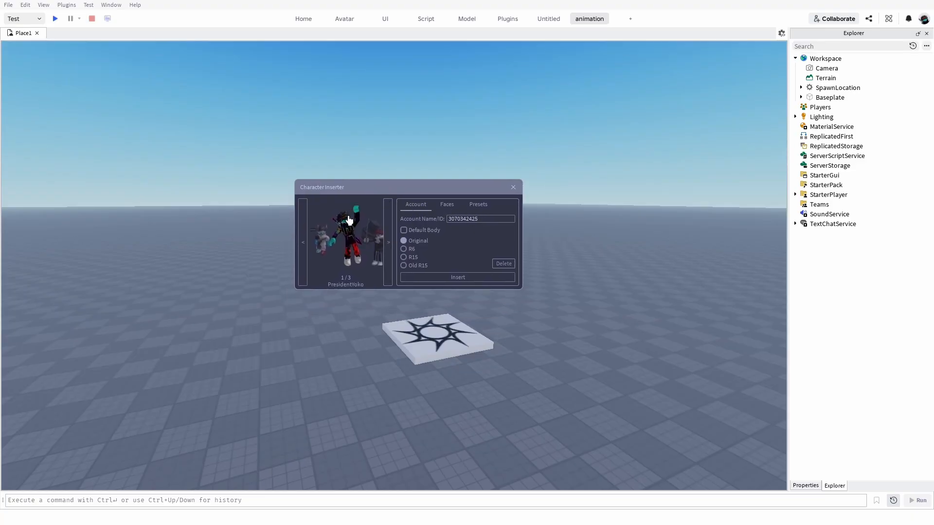
Browse the saved characters, the face options and the preset rigs offered by the Character Inserter.
{"action": "left_click", "coordinate": [389, 243]}
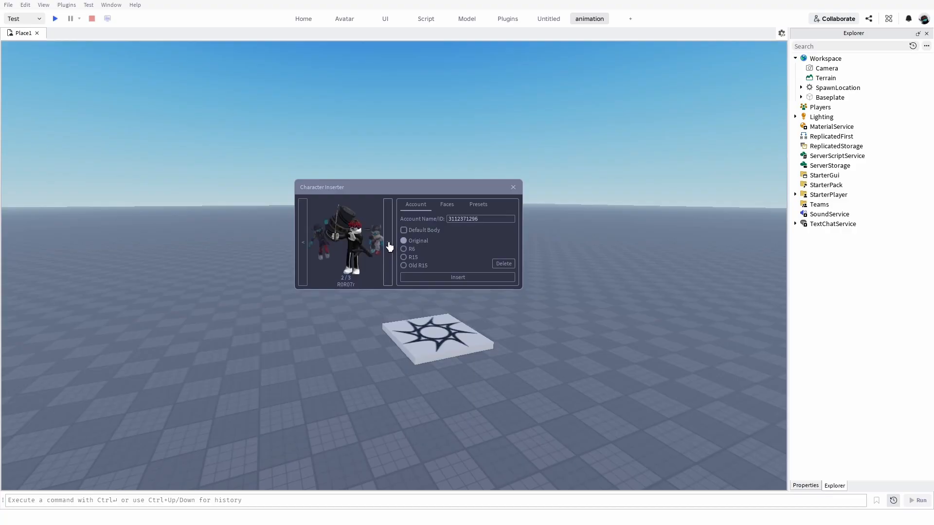
{"action": "left_click", "coordinate": [390, 247]}
{"action": "left_click", "coordinate": [389, 247]}
{"action": "left_click", "coordinate": [470, 209]}
{"action": "left_click", "coordinate": [457, 207]}
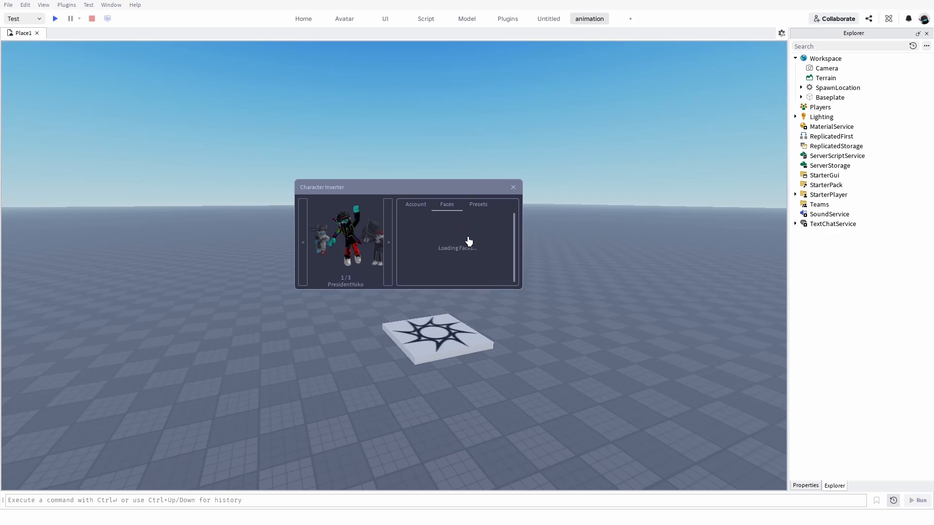
{"action": "left_click", "coordinate": [483, 212]}
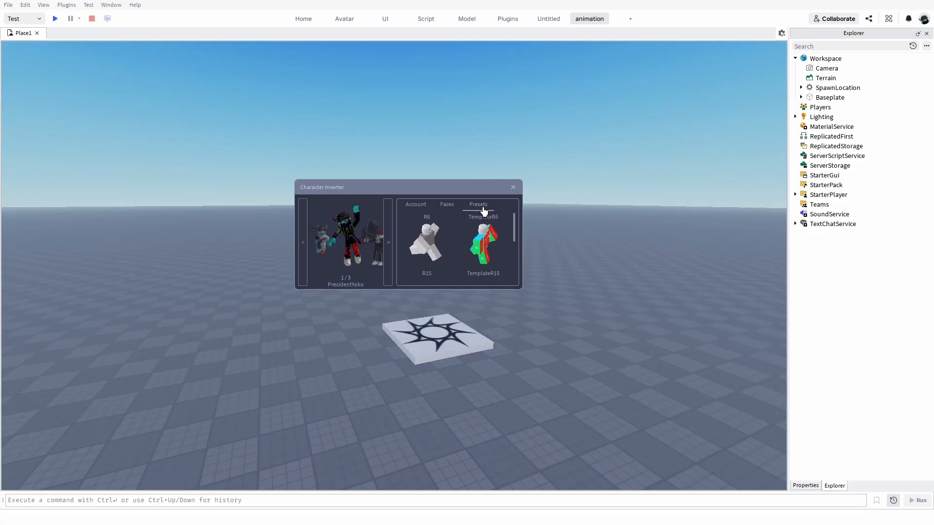
{"action": "scroll", "coordinate": [477, 237], "scroll_direction": "down", "scroll_amount": 2}
{"action": "scroll", "coordinate": [434, 214], "scroll_direction": "up", "scroll_amount": 2}
{"action": "scroll", "coordinate": [427, 225], "scroll_direction": "down", "scroll_amount": 3}
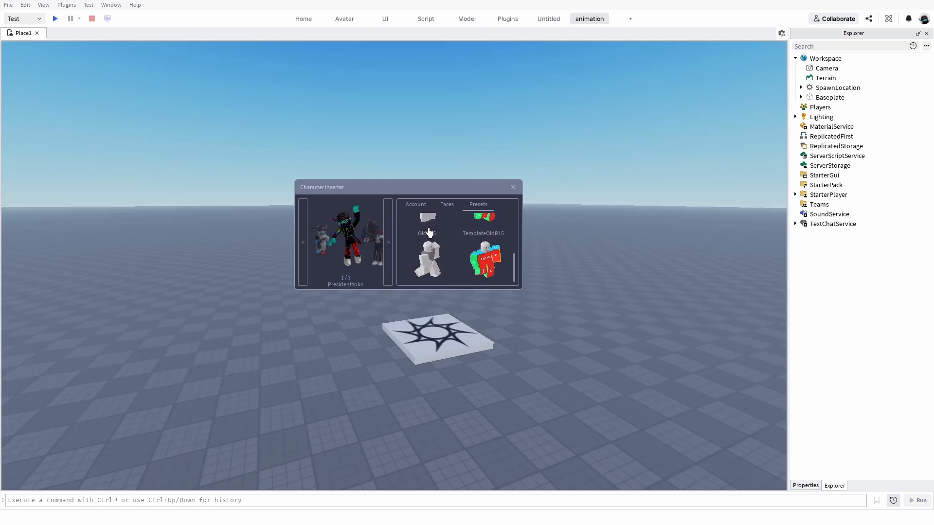
{"action": "scroll", "coordinate": [445, 236], "scroll_direction": "up", "scroll_amount": 3}
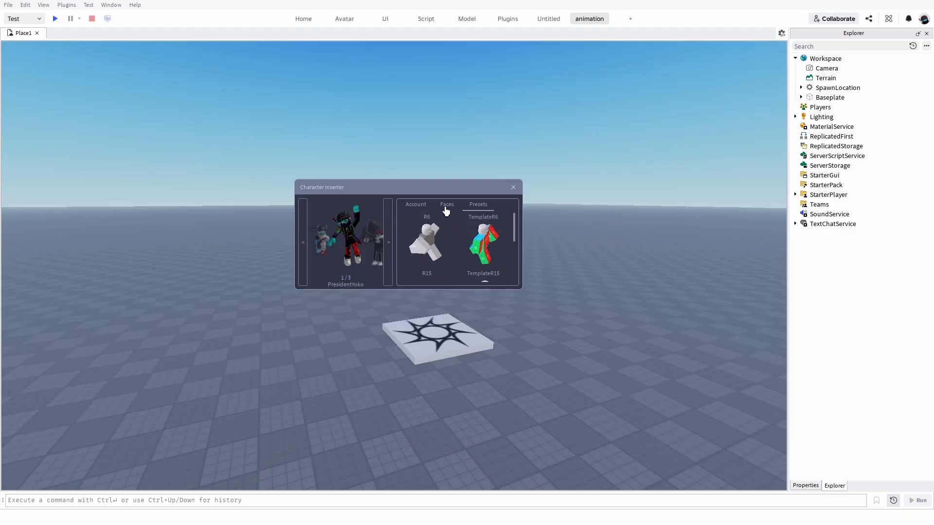
Insert the first saved account's character as an R6 rig and close the Character Inserter.
{"action": "left_click", "coordinate": [414, 210]}
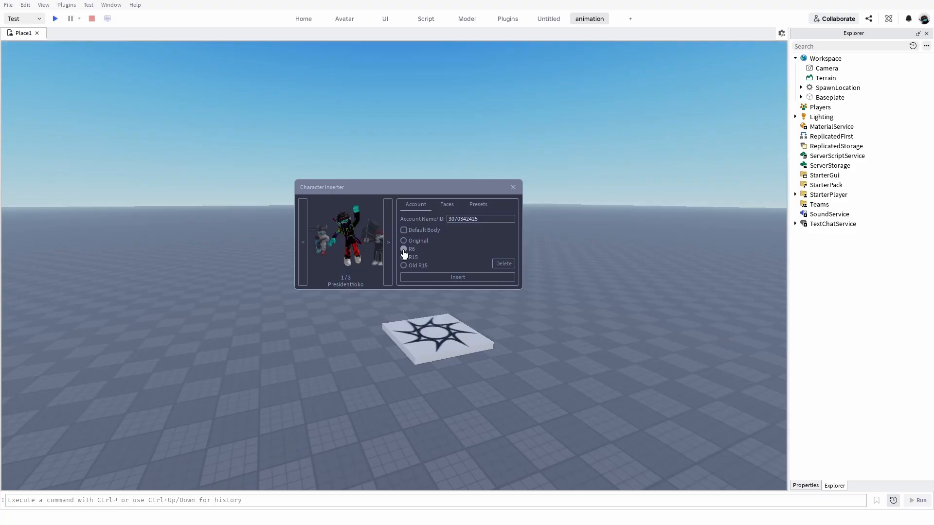
{"action": "left_click", "coordinate": [403, 249]}
{"action": "left_click", "coordinate": [463, 280]}
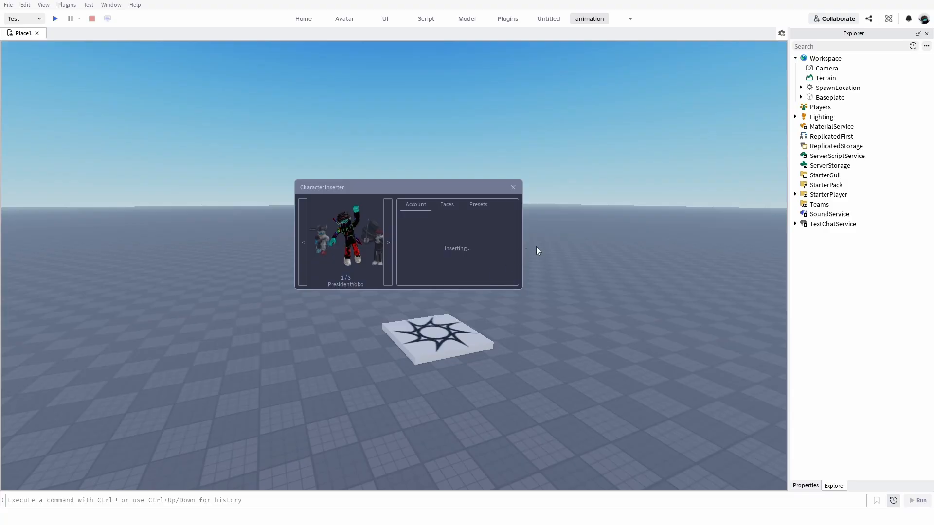
{"action": "key", "text": "s"}
{"action": "key", "text": "a"}
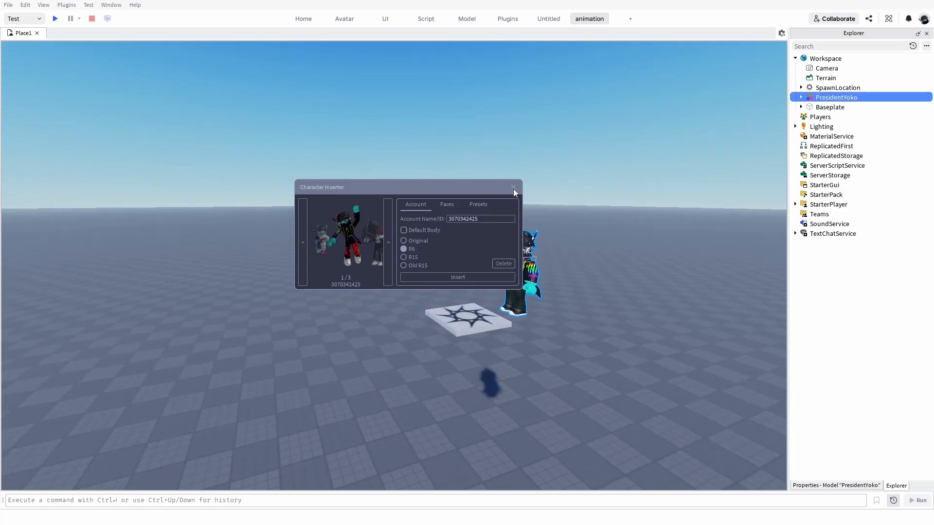
{"action": "key", "text": "d"}
{"action": "key", "text": "w"}
{"action": "left_click", "coordinate": [513, 189]}
Move the inserted character onto the baseplate in front of the spawn location and clear the selection.
{"action": "left_click_drag", "start_coordinate": [646, 301], "coordinate": [428, 398]}
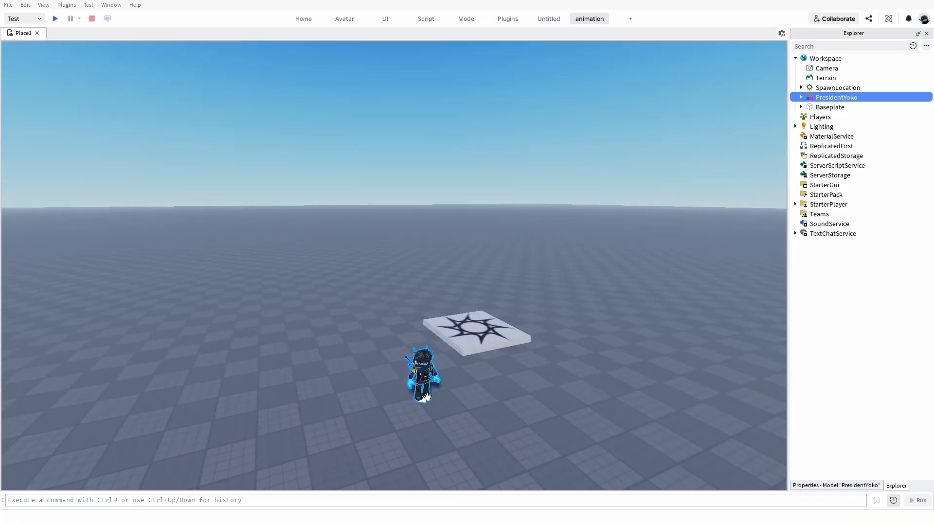
{"action": "key", "text": "f"}
{"action": "left_click", "coordinate": [468, 182]}
{"action": "key", "text": "w"}
{"action": "right_click_drag", "start_coordinate": [469, 183], "coordinate": [451, 189]}
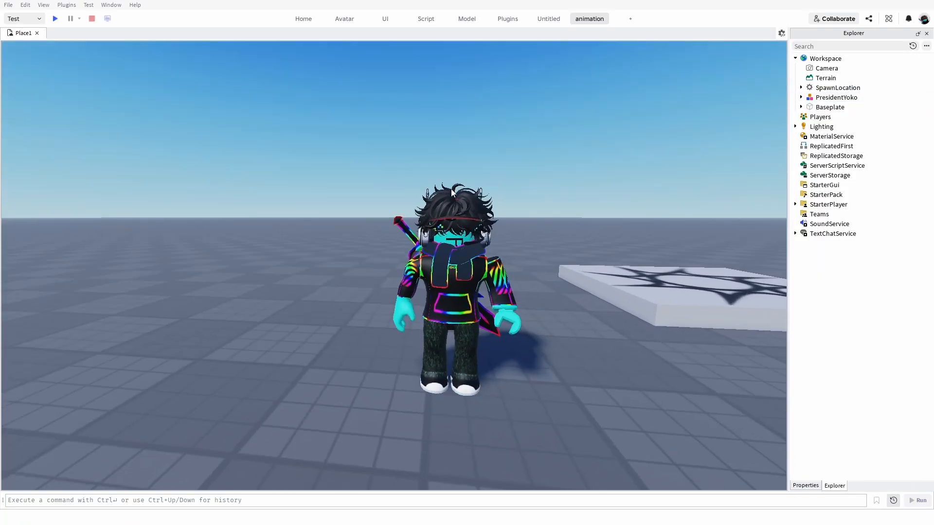
{"action": "key", "text": "d"}
{"action": "key", "text": "a"}
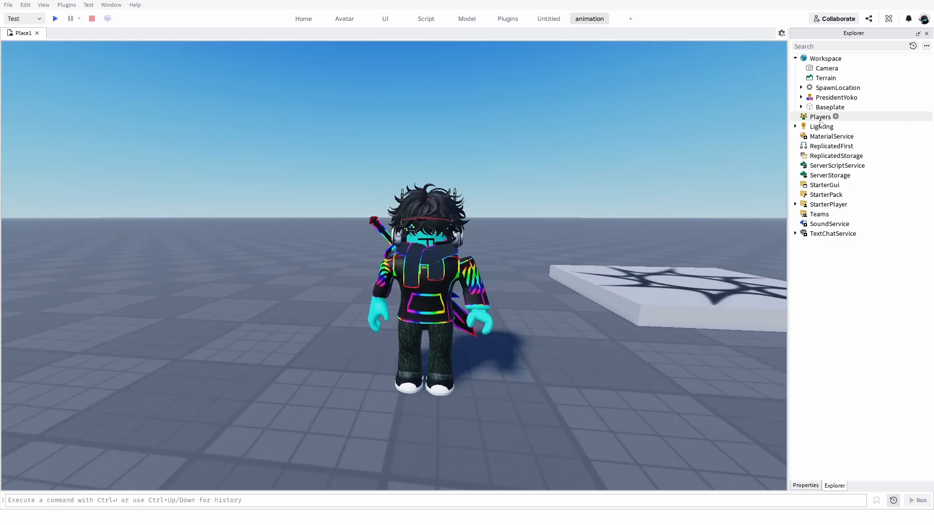
Expand the character model's hierarchy and select the Handle part inside the Cartoony Rainbow Sword accessory.
{"action": "left_click", "coordinate": [801, 98]}
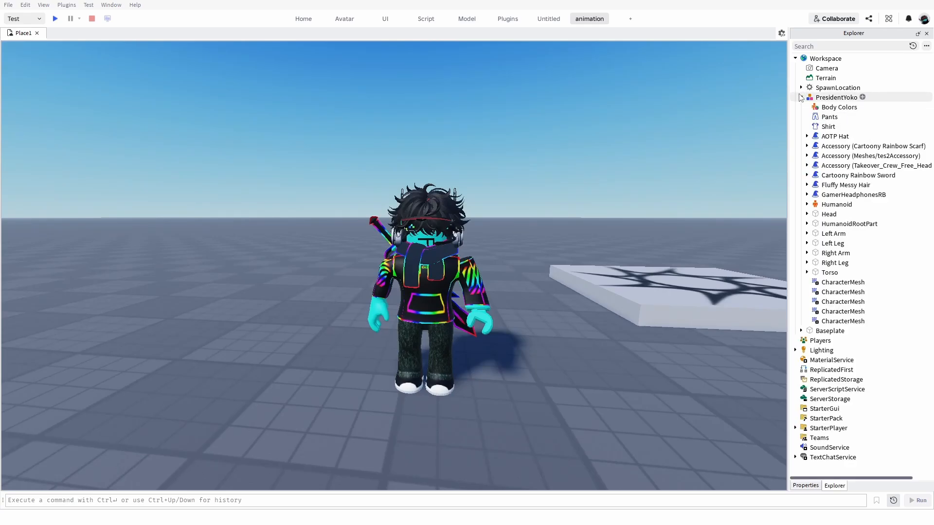
{"action": "key", "text": "s"}
{"action": "key", "text": "a"}
{"action": "key", "text": "w"}
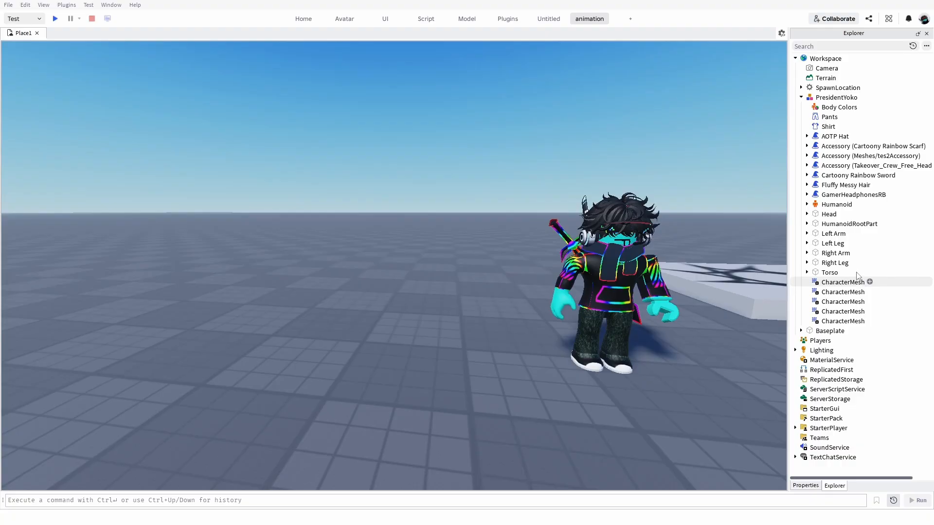
{"action": "left_click", "coordinate": [834, 177]}
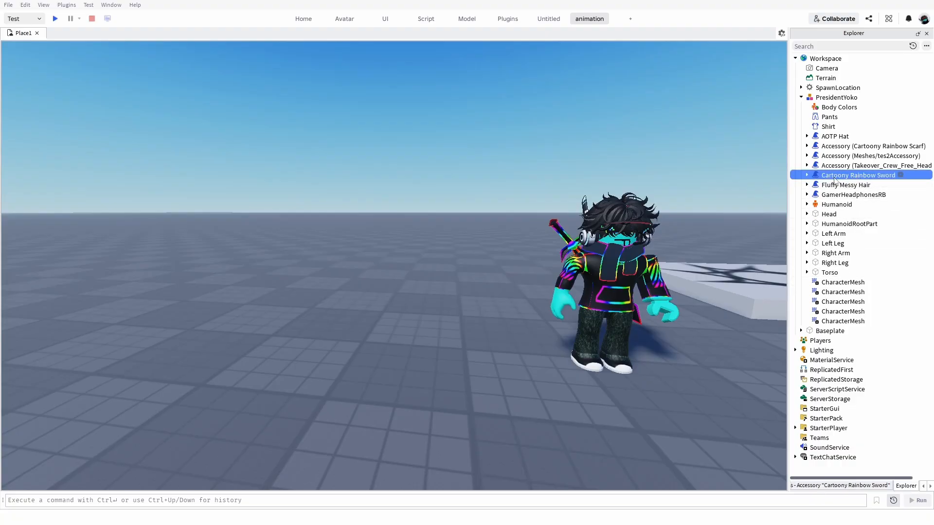
{"action": "left_click", "coordinate": [834, 179]}
{"action": "left_click", "coordinate": [826, 186]}
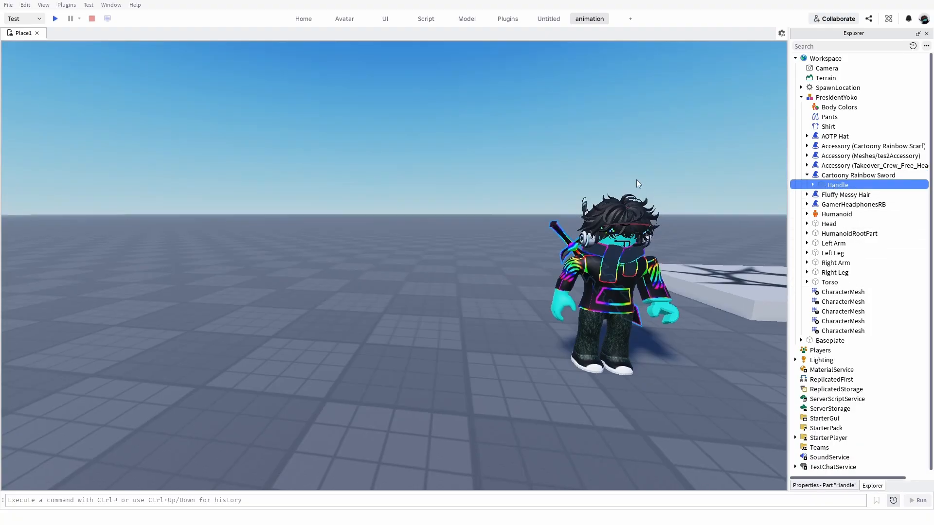
Examine the selected sword on the character's back from behind and from a distance.
{"action": "key", "text": "a"}
{"action": "right_click_drag", "start_coordinate": [637, 180], "coordinate": [636, 190]}
{"action": "key", "text": "w"}
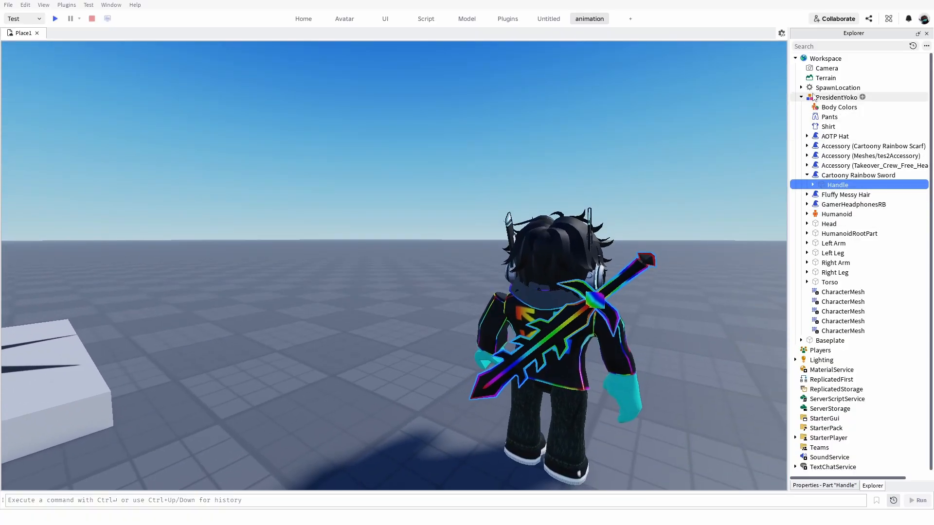
{"action": "key", "text": "w"}
{"action": "right_click_drag", "start_coordinate": [655, 292], "coordinate": [655, 292]}
{"action": "key", "text": "s"}
{"action": "key", "text": "d"}
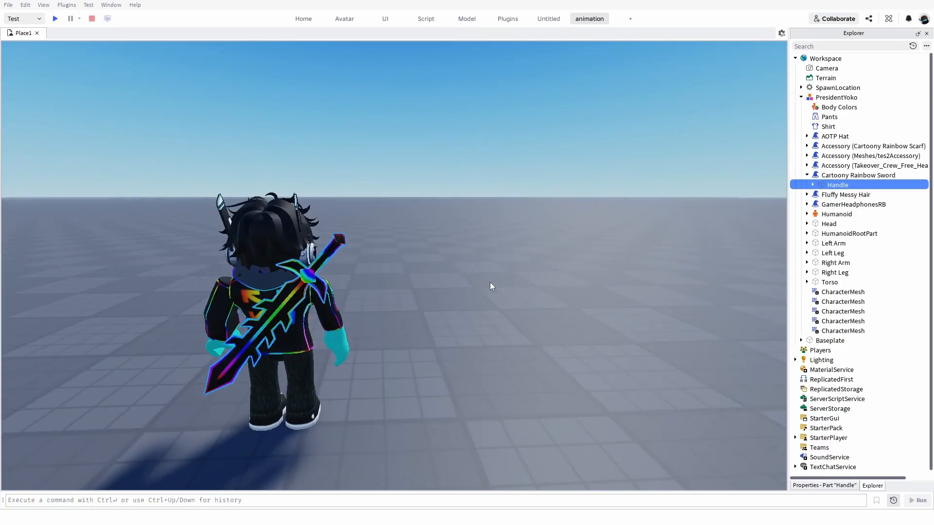
{"action": "right_click_drag", "start_coordinate": [489, 282], "coordinate": [488, 282]}
{"action": "key", "text": "s"}
{"action": "key", "text": "a"}
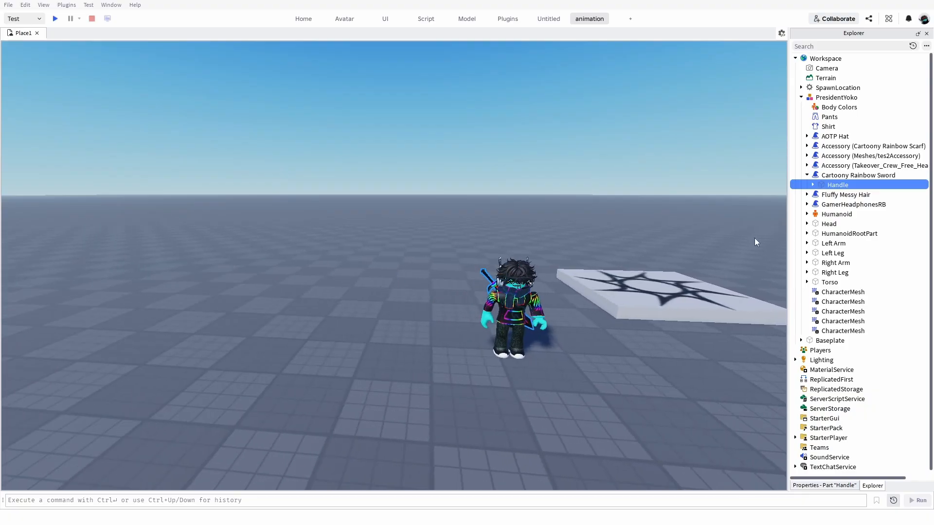
Collapse the character model's hierarchy and deselect the sword handle.
{"action": "left_click", "coordinate": [800, 98]}
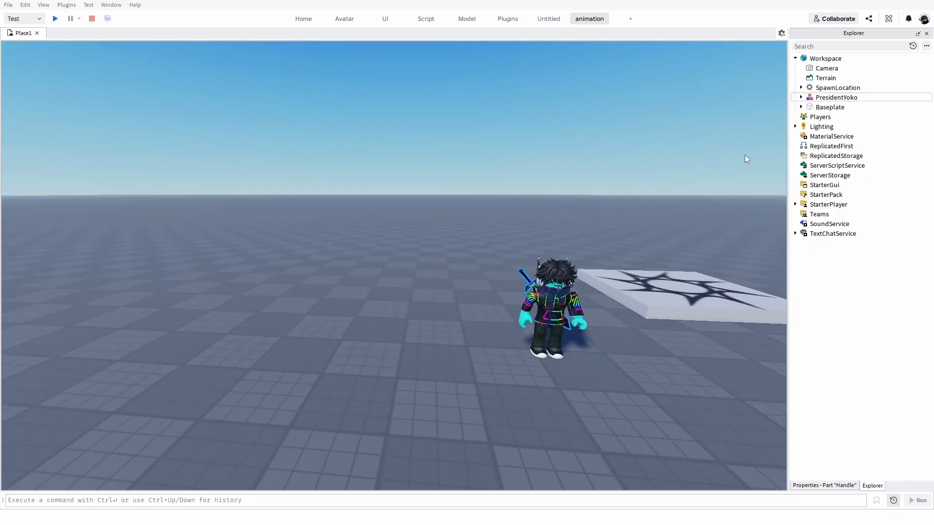
{"action": "left_click", "coordinate": [634, 149]}
{"action": "key", "text": "w"}
{"action": "right_click_drag", "start_coordinate": [635, 149], "coordinate": [637, 157]}
{"action": "key", "text": "s"}
{"action": "key", "text": "d"}
{"action": "key", "text": "w"}
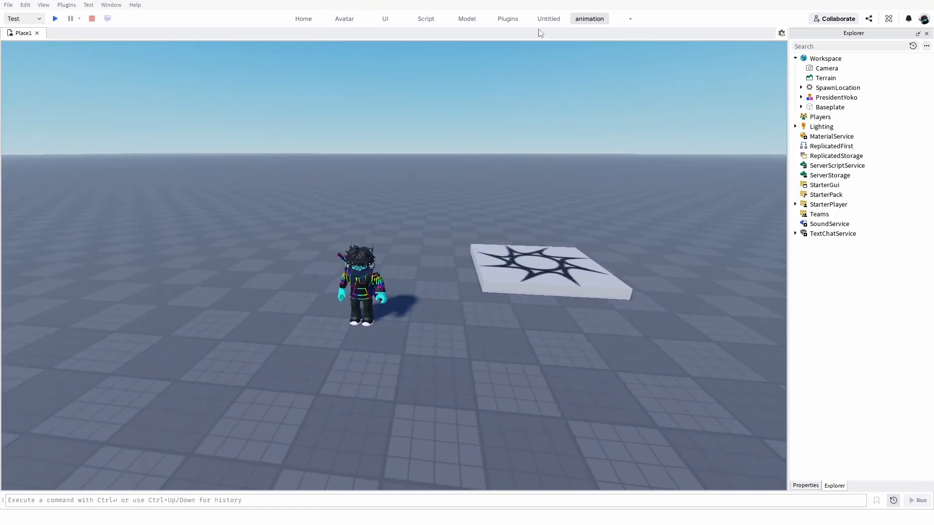
{"action": "key", "text": "a"}
{"action": "key", "text": "s"}
Open the Toolbox and browse its Models catalogue.
{"action": "left_click", "coordinate": [312, 18]}
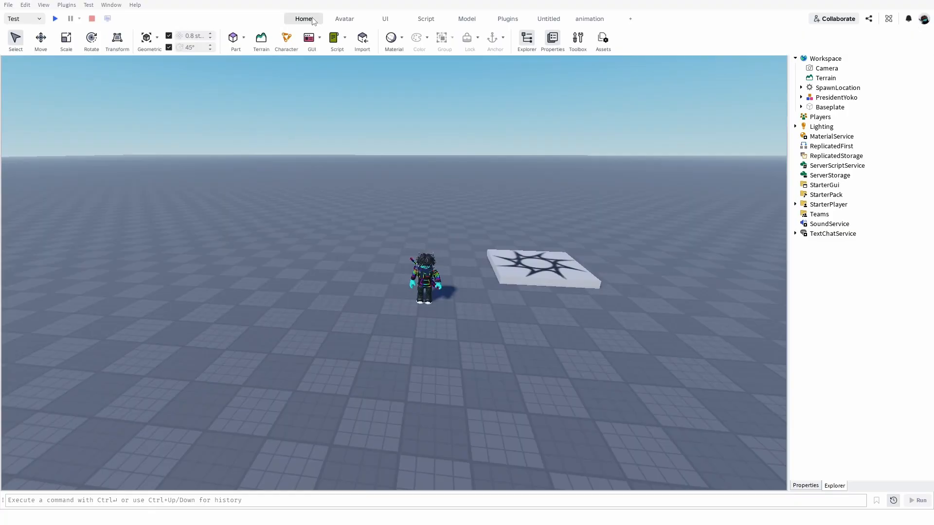
{"action": "left_click", "coordinate": [589, 19]}
{"action": "left_click", "coordinate": [303, 19]}
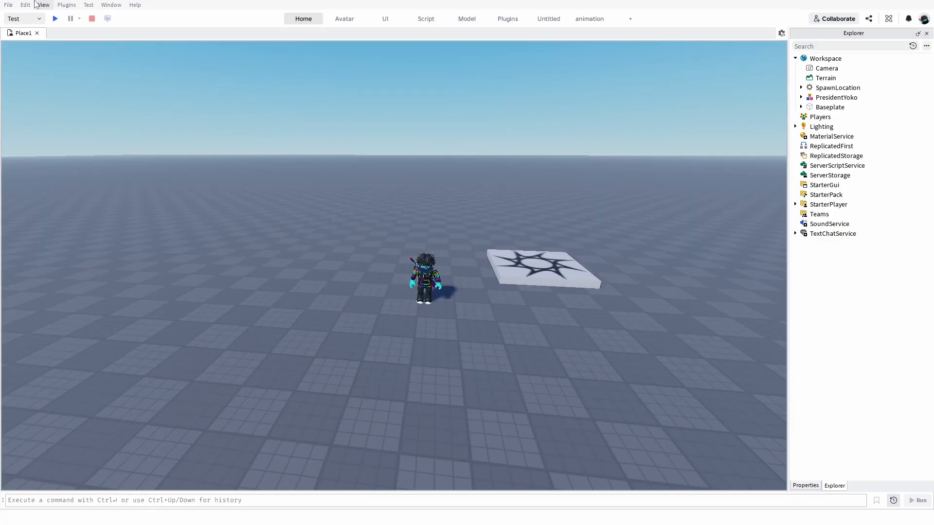
{"action": "scroll", "coordinate": [76, 213], "scroll_direction": "up", "scroll_amount": 4}
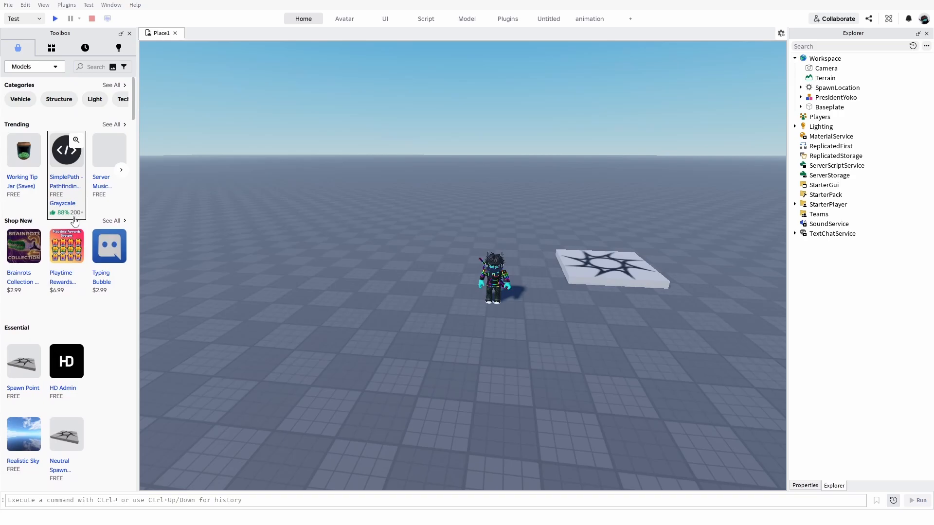
{"action": "scroll", "coordinate": [74, 222], "scroll_direction": "down", "scroll_amount": 8}
{"action": "scroll", "coordinate": [76, 211], "scroll_direction": "up", "scroll_amount": 1}
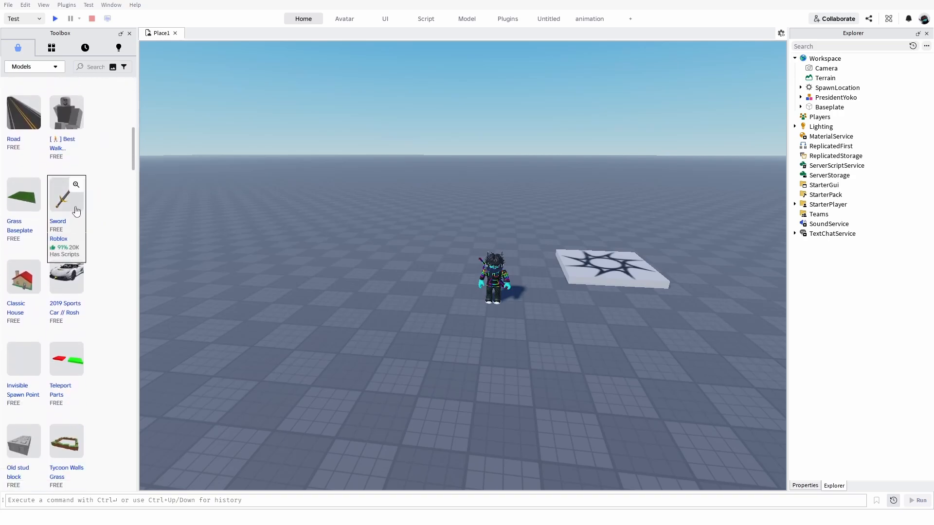
{"action": "scroll", "coordinate": [78, 200], "scroll_direction": "down", "scroll_amount": 10}
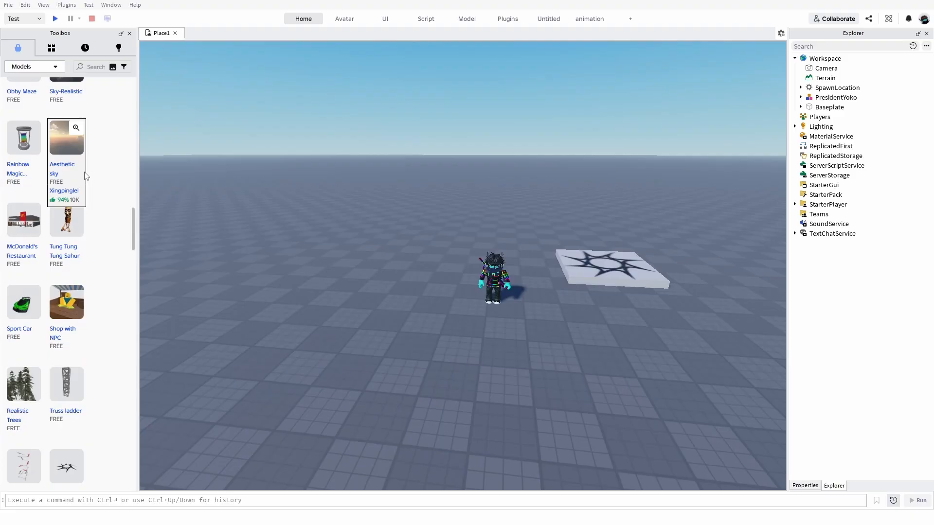
Return to the beginning of the Toolbox's Models catalogue.
{"action": "scroll", "coordinate": [89, 168], "scroll_direction": "up", "scroll_amount": 4}
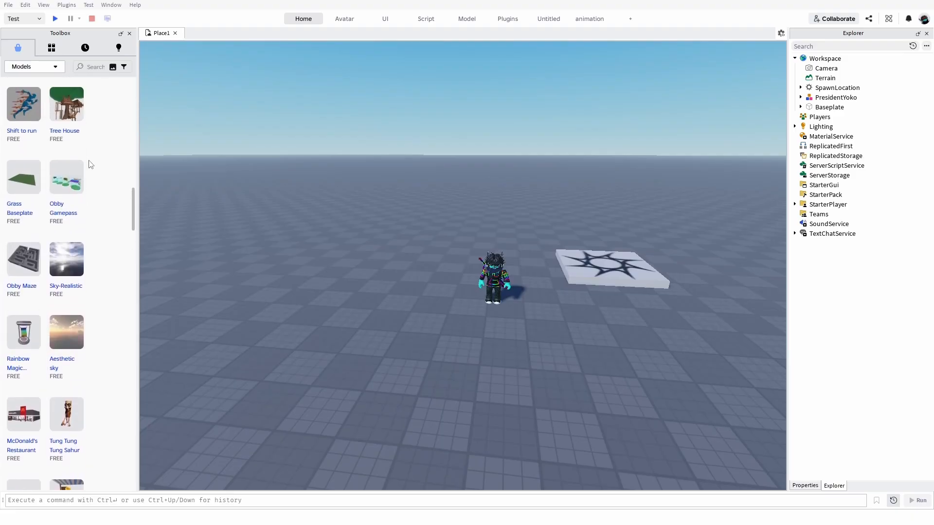
{"action": "scroll", "coordinate": [90, 164], "scroll_direction": "up", "scroll_amount": 10}
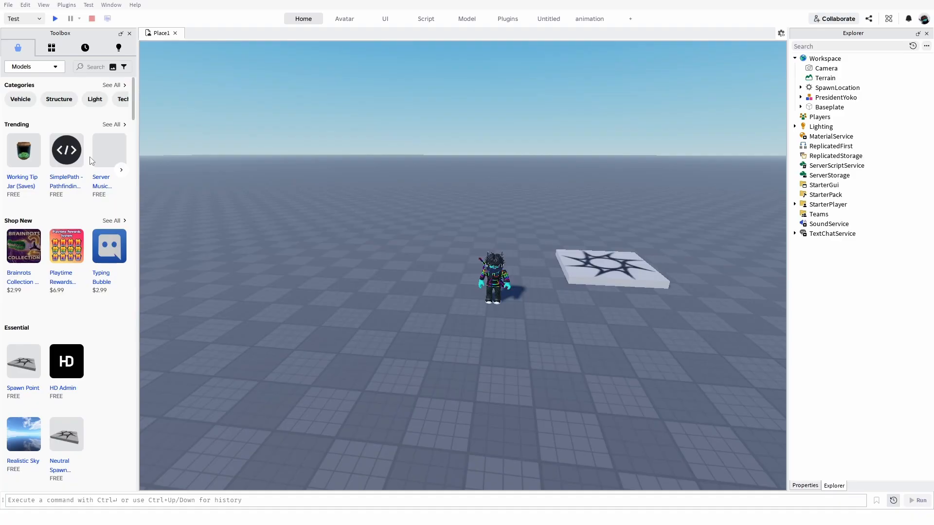
{"action": "mouse_move", "coordinate": [91, 156]}
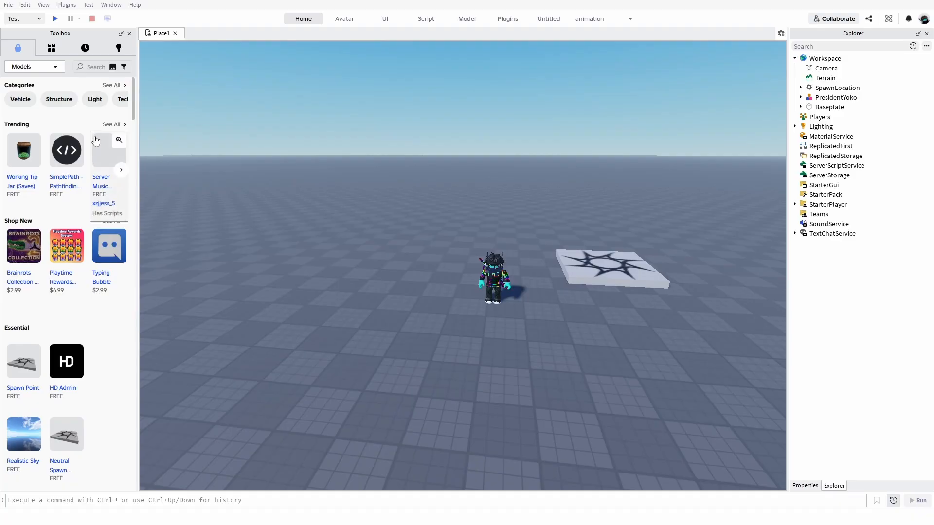
Start the Brushtool plugin and review its brush settings and available brush objects, including Tree.
{"action": "left_click", "coordinate": [515, 18]}
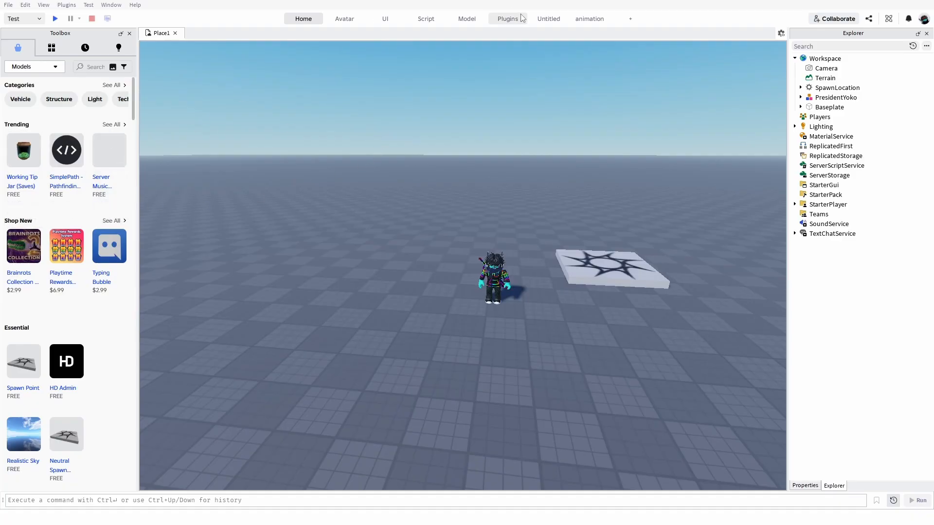
{"action": "left_click", "coordinate": [57, 40]}
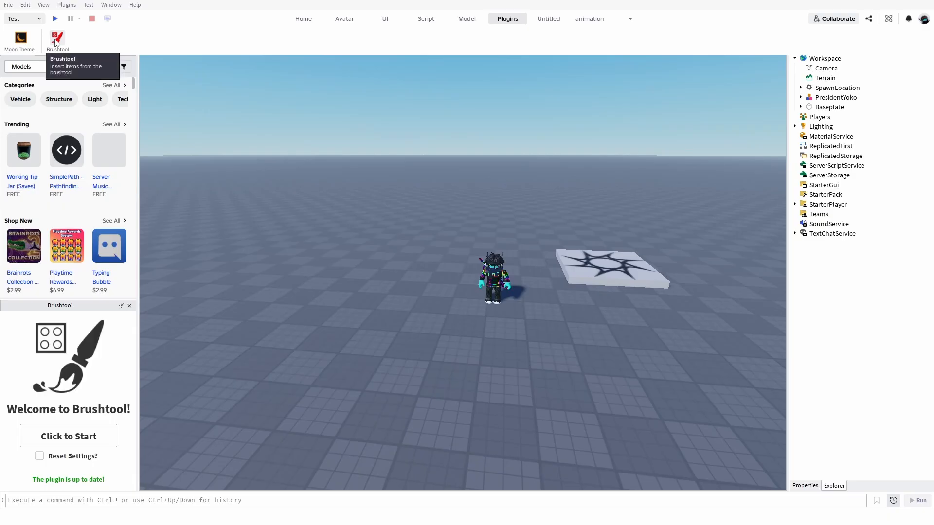
{"action": "left_click", "coordinate": [74, 435]}
{"action": "scroll", "coordinate": [69, 385], "scroll_direction": "down", "scroll_amount": 3}
{"action": "scroll", "coordinate": [68, 384], "scroll_direction": "down", "scroll_amount": 3}
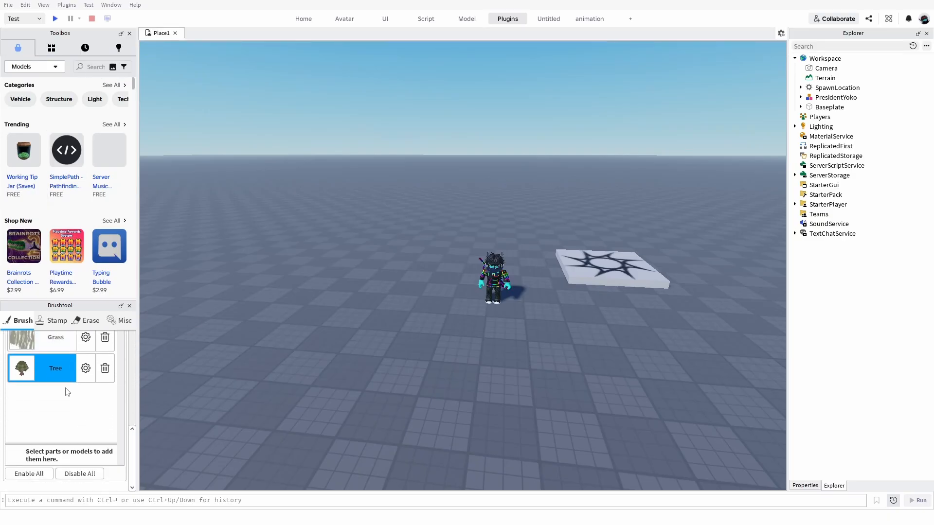
{"action": "scroll", "coordinate": [64, 335], "scroll_direction": "up", "scroll_amount": 2}
{"action": "scroll", "coordinate": [53, 390], "scroll_direction": "down", "scroll_amount": 2}
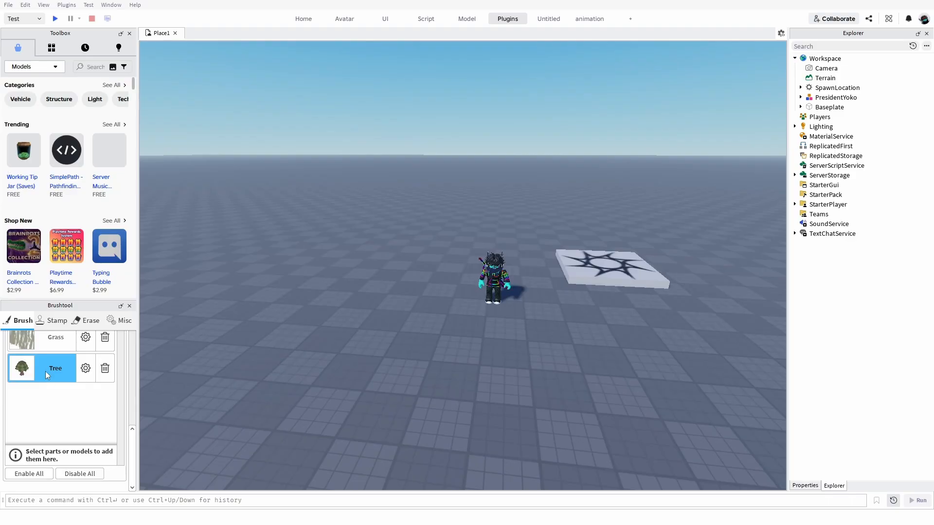
{"action": "scroll", "coordinate": [45, 371], "scroll_direction": "up", "scroll_amount": 5}
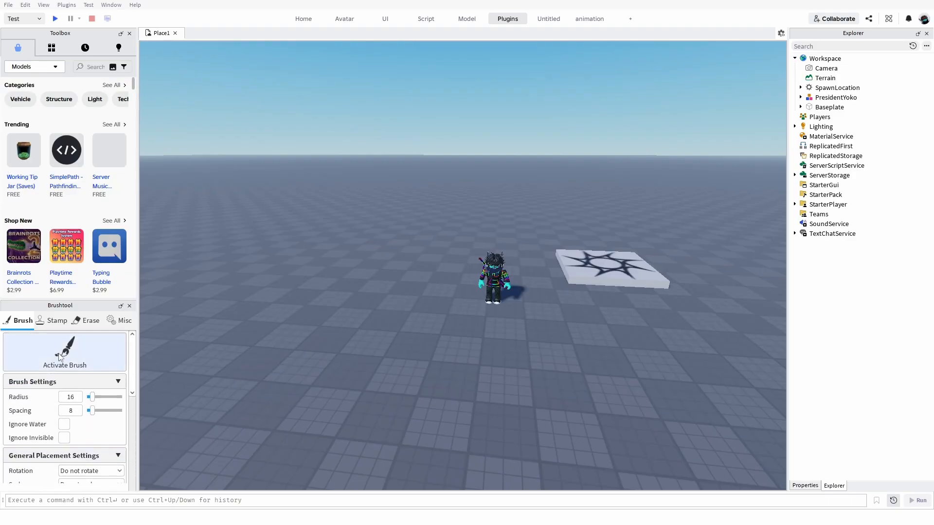
Paint a cluster of trees on the baseplate beside the character with the brush and inspect it from a distance.
{"action": "left_click", "coordinate": [59, 358]}
{"action": "left_click_drag", "start_coordinate": [240, 236], "coordinate": [259, 272]}
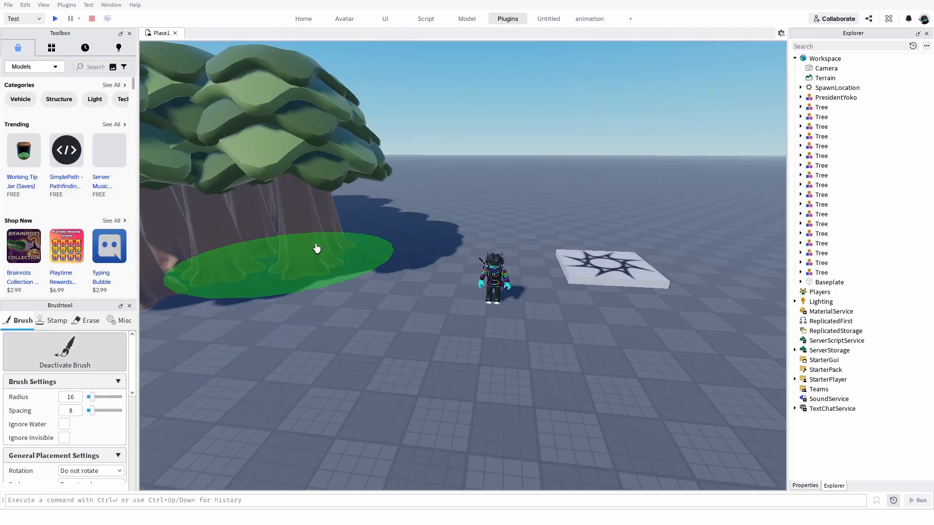
{"action": "key", "text": "d"}
{"action": "right_click_drag", "start_coordinate": [347, 228], "coordinate": [347, 228]}
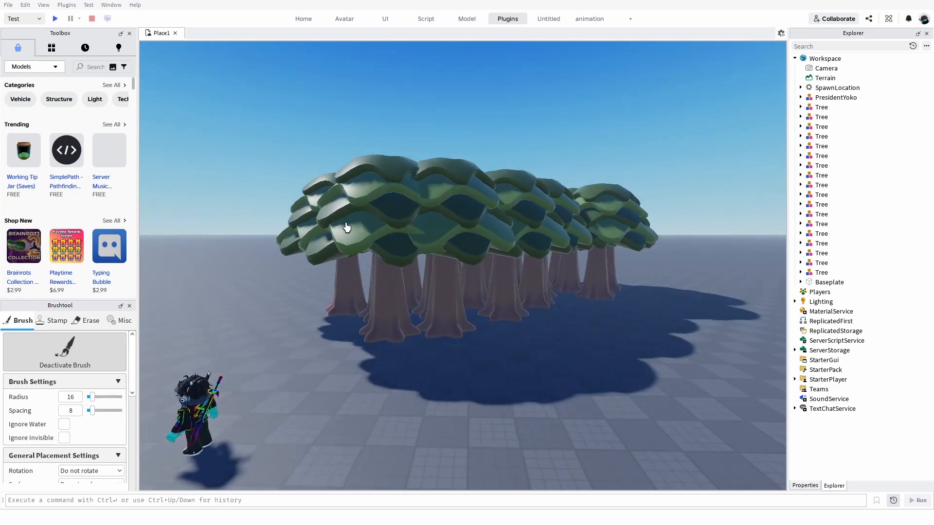
{"action": "key", "text": "a"}
{"action": "key", "text": "s"}
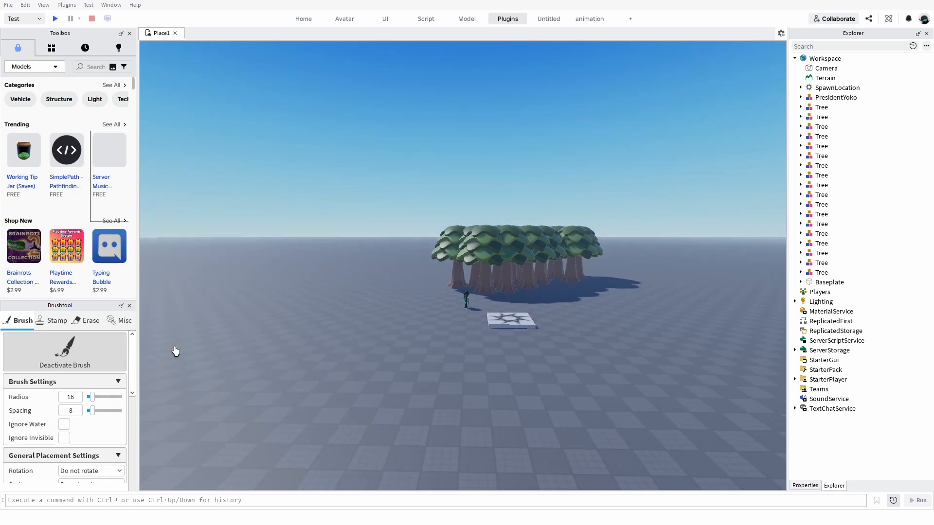
Close Brushtool and delete all of the painted trees.
{"action": "left_click", "coordinate": [129, 306]}
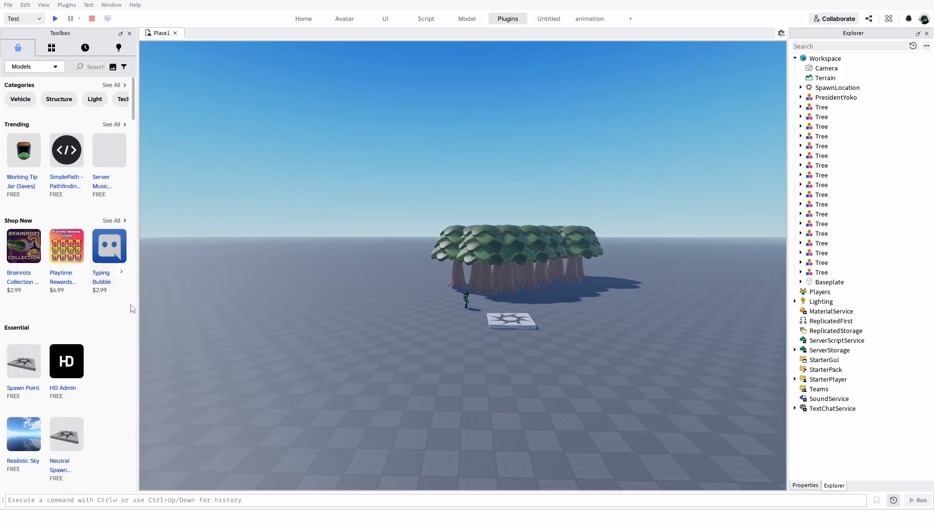
{"action": "scroll", "coordinate": [277, 274], "scroll_direction": "up", "scroll_amount": 5}
{"action": "left_click_drag", "start_coordinate": [277, 275], "coordinate": [533, 386]}
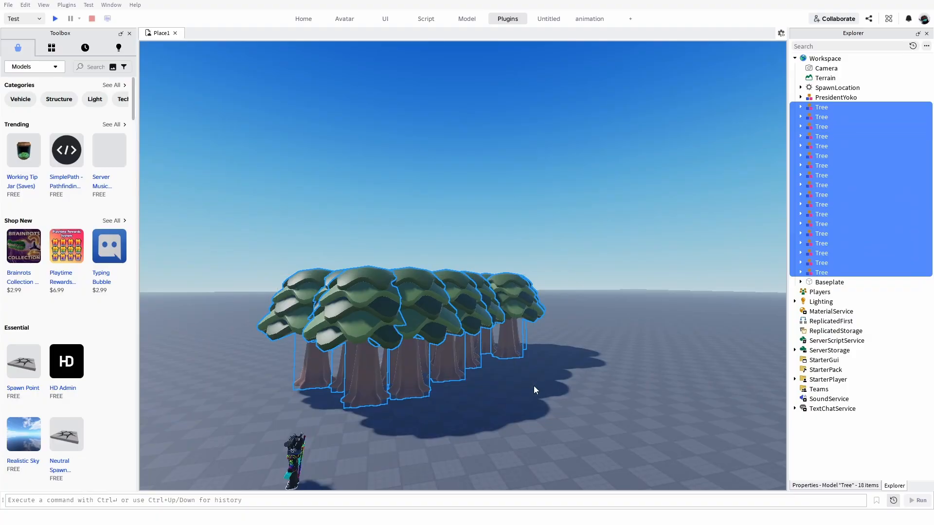
{"action": "key", "text": "Delete"}
{"action": "right_click_drag", "start_coordinate": [533, 386], "coordinate": [485, 102]}
Open Moon Animator and move its window clear of the character.
{"action": "left_click", "coordinate": [585, 19]}
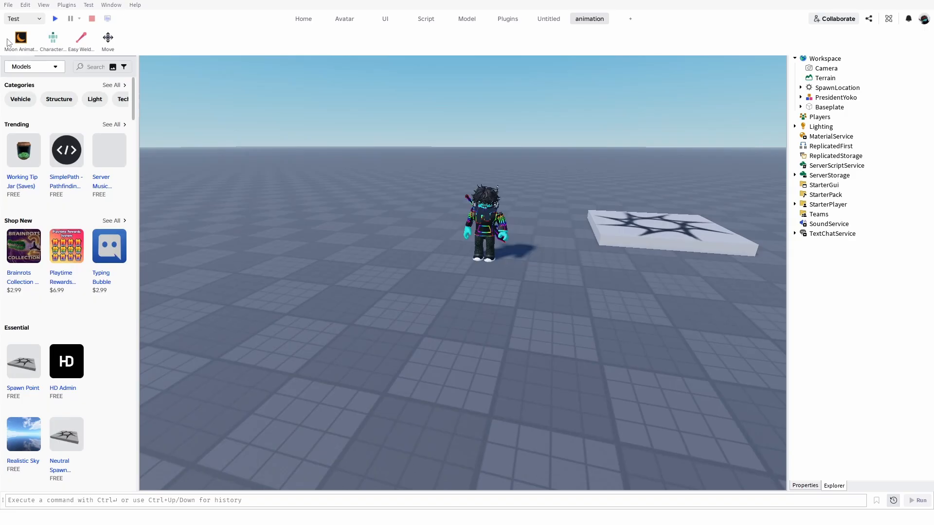
{"action": "left_click", "coordinate": [20, 37]}
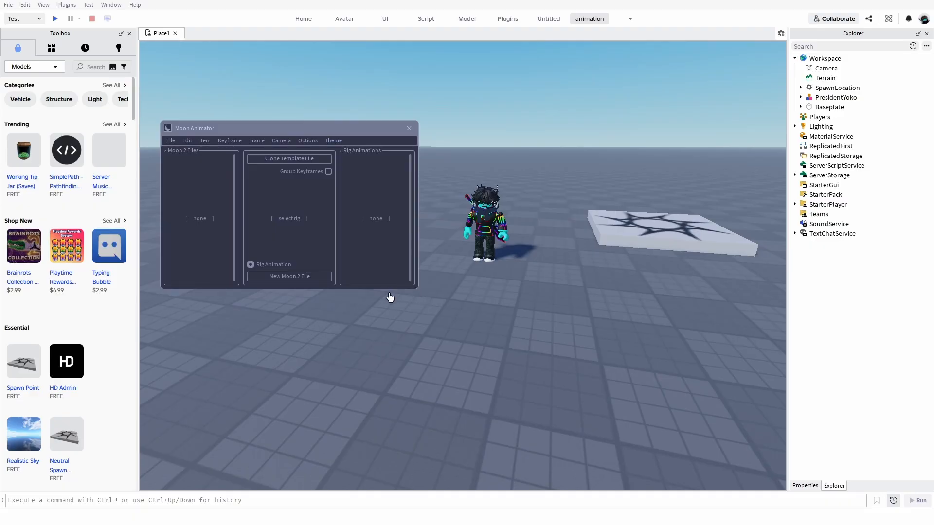
{"action": "left_click_drag", "start_coordinate": [348, 131], "coordinate": [327, 51]}
{"action": "key", "text": "d"}
{"action": "key", "text": "w"}
{"action": "right_click_drag", "start_coordinate": [651, 233], "coordinate": [647, 231]}
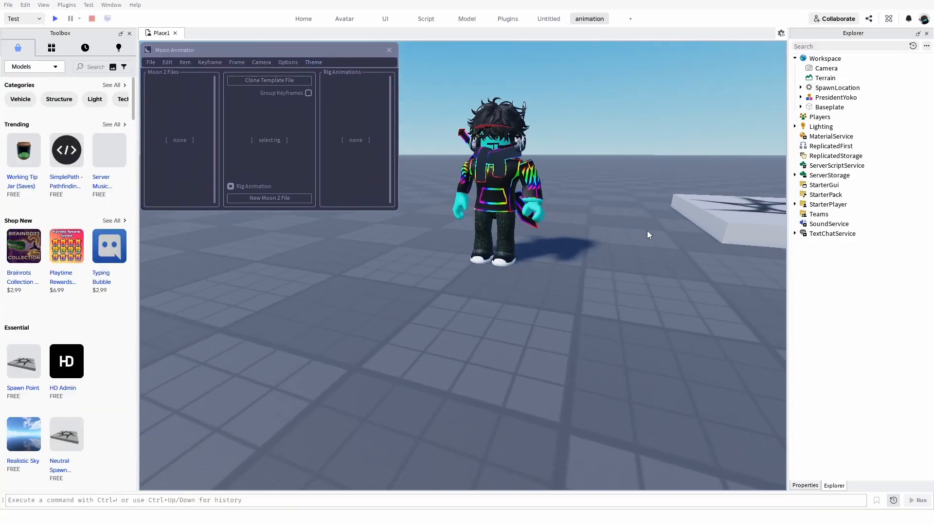
{"action": "key", "text": "s"}
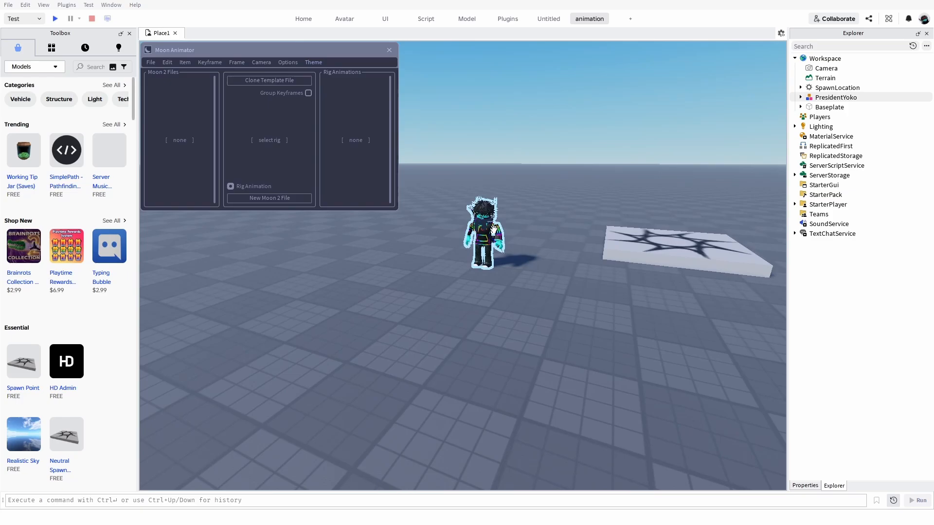
Select the character model as the rig and create a new rig animation for it.
{"action": "left_click", "coordinate": [494, 229]}
{"action": "key", "text": "w"}
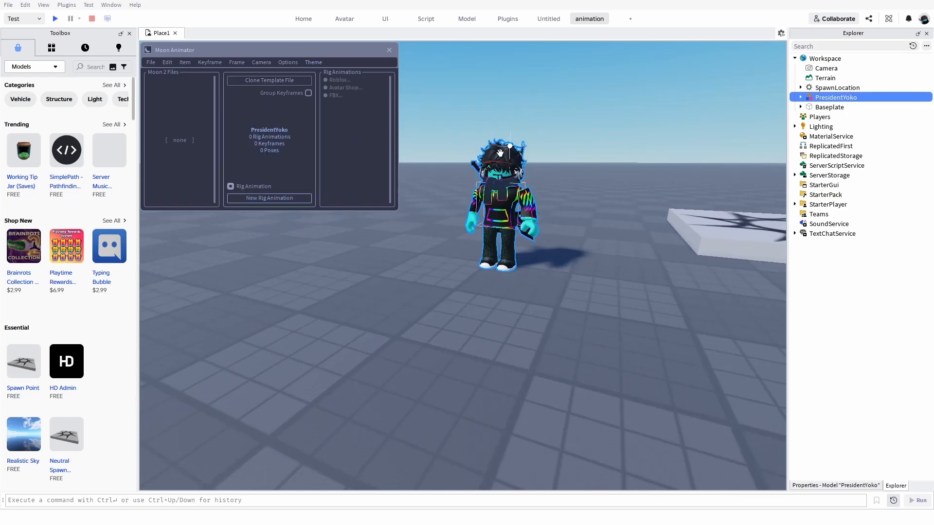
{"action": "key", "text": "d"}
{"action": "key", "text": "a"}
{"action": "mouse_move", "coordinate": [460, 165]}
{"action": "right_mouse_down"}
{"action": "mouse_move", "coordinate": [442, 139]}
{"action": "mouse_move", "coordinate": [445, 170]}
{"action": "right_mouse_up"}
{"action": "key", "text": "w"}
{"action": "key", "text": "w"}
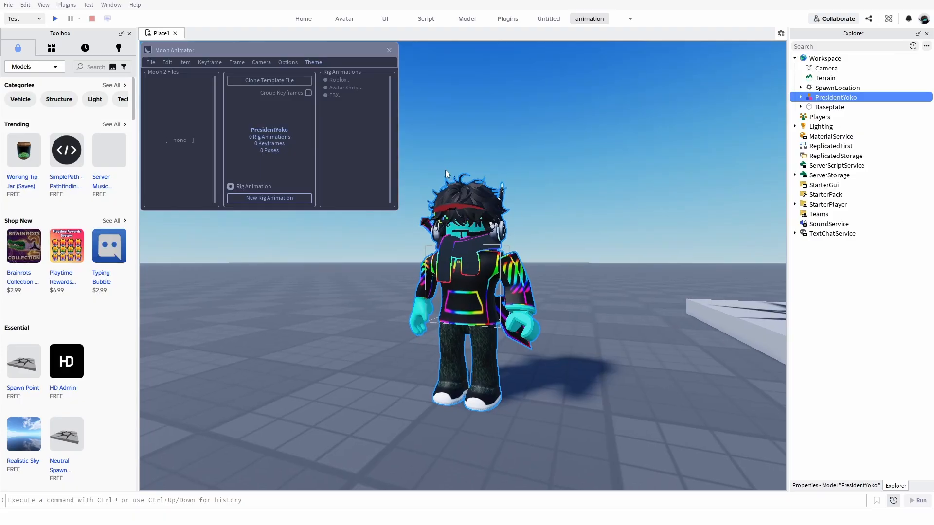
{"action": "key", "text": "s"}
{"action": "left_click", "coordinate": [287, 199]}
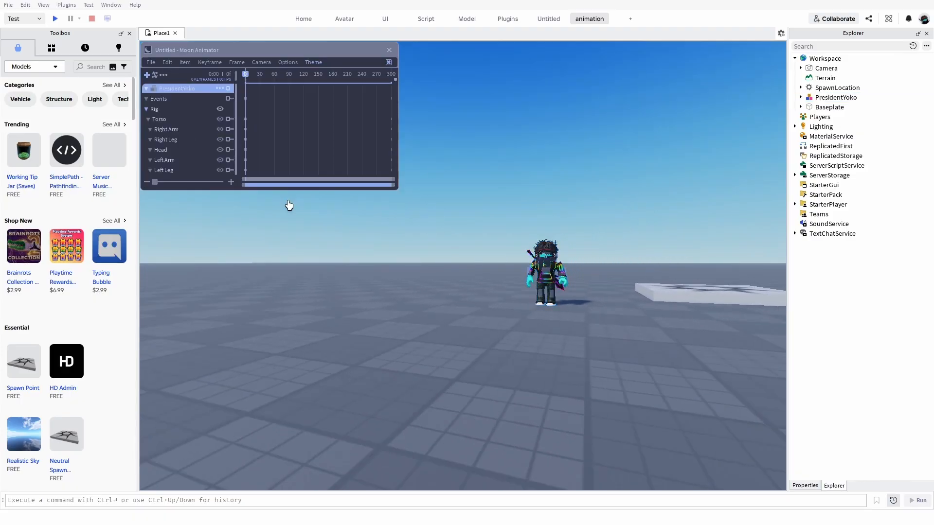
Examine the rigged character's body-part handles from several sides.
{"action": "key", "text": "w"}
{"action": "right_click_drag", "start_coordinate": [419, 276], "coordinate": [425, 276]}
{"action": "key", "text": "w"}
{"action": "key", "text": "a"}
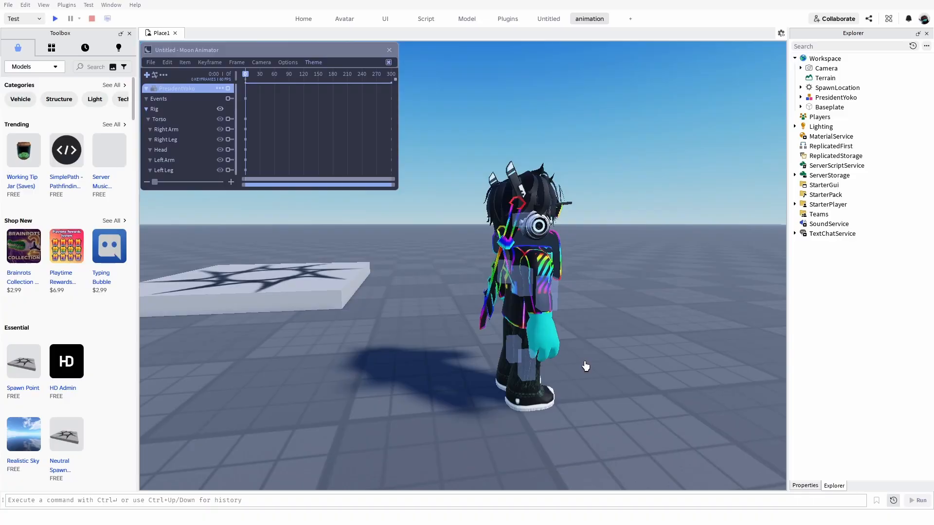
{"action": "left_click", "coordinate": [551, 300]}
{"action": "left_click", "coordinate": [627, 323]}
{"action": "key", "text": "d"}
{"action": "right_click_drag", "start_coordinate": [627, 324], "coordinate": [637, 323]}
{"action": "key", "text": "w"}
{"action": "key", "text": "s"}
{"action": "key", "text": "a"}
{"action": "key", "text": "w"}
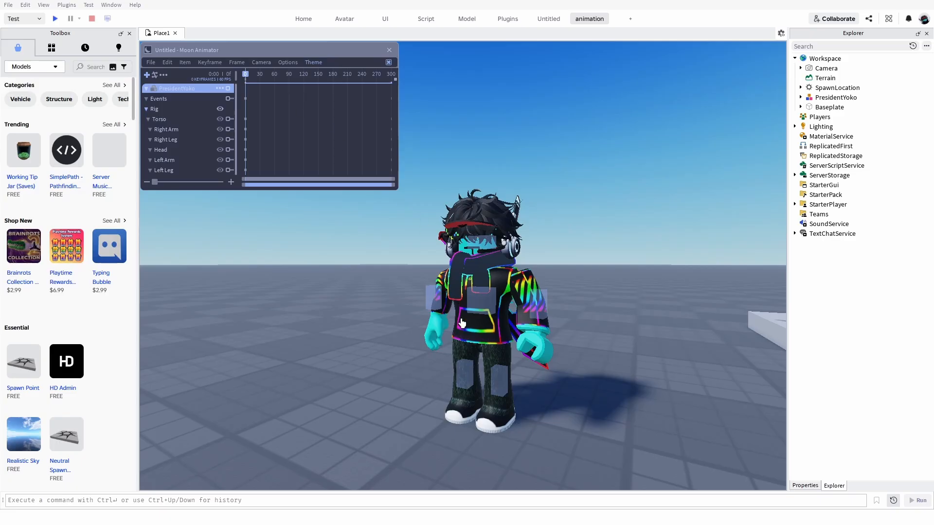
At frame 24, rotate the right leg backward by about 52 degrees and swing the left leg forward.
{"action": "left_click_drag", "start_coordinate": [247, 79], "coordinate": [259, 82]}
{"action": "left_click", "coordinate": [440, 358]}
{"action": "left_click", "coordinate": [461, 377]}
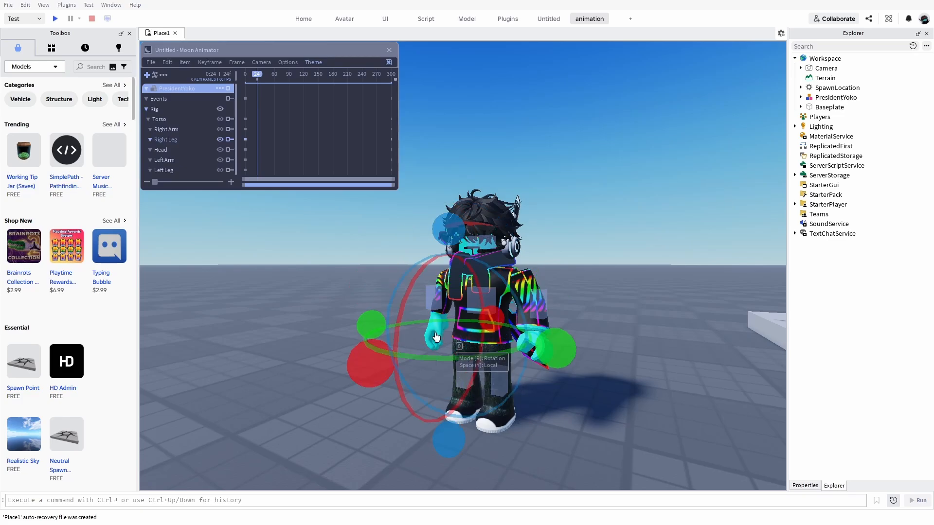
{"action": "left_click_drag", "start_coordinate": [367, 365], "coordinate": [413, 438]}
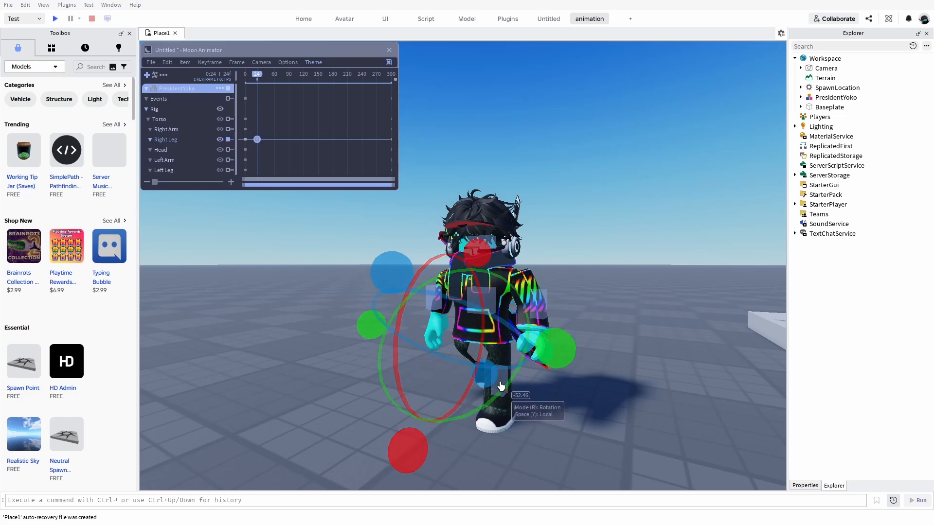
{"action": "left_click", "coordinate": [501, 388]}
{"action": "left_click_drag", "start_coordinate": [475, 390], "coordinate": [500, 373]}
At frame 24, swing the left arm backward and rotate the right arm forward by about 62 degrees.
{"action": "left_click", "coordinate": [542, 305]}
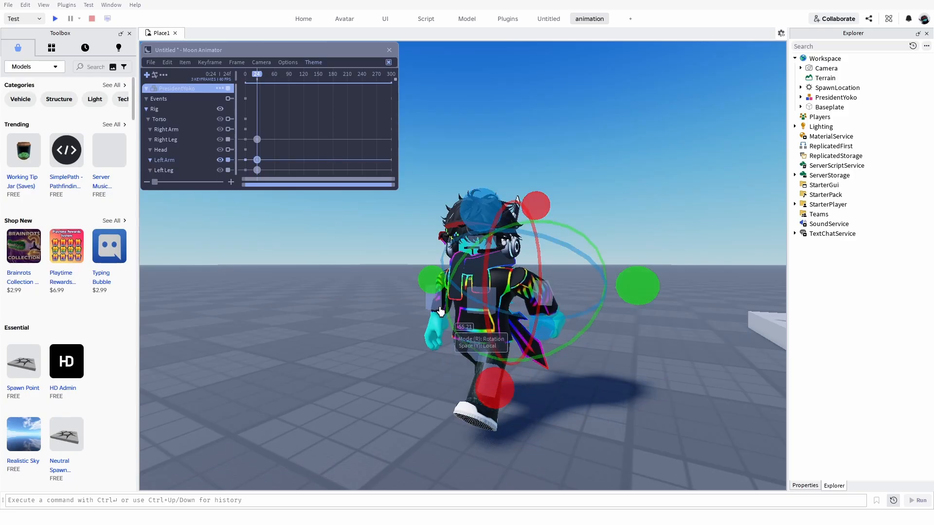
{"action": "left_click", "coordinate": [437, 307]}
{"action": "left_click_drag", "start_coordinate": [381, 301], "coordinate": [637, 325]}
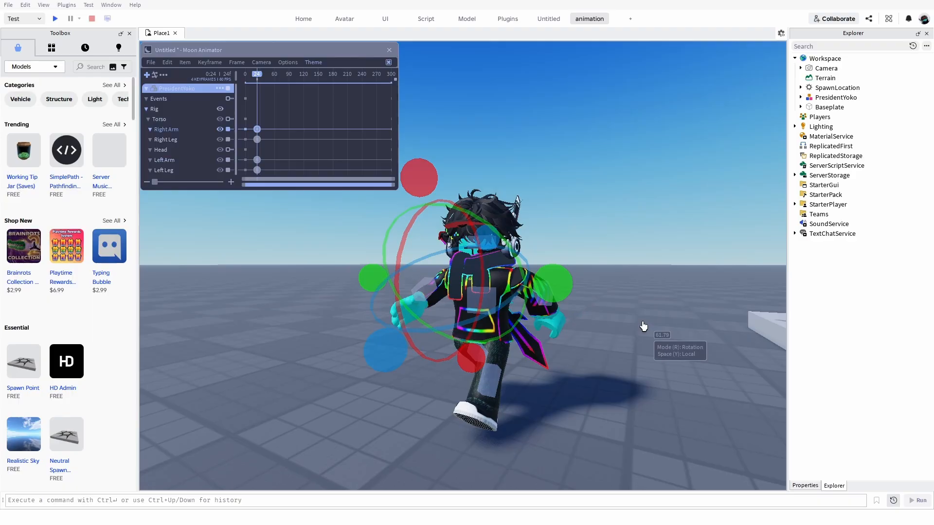
{"action": "left_click", "coordinate": [643, 326]}
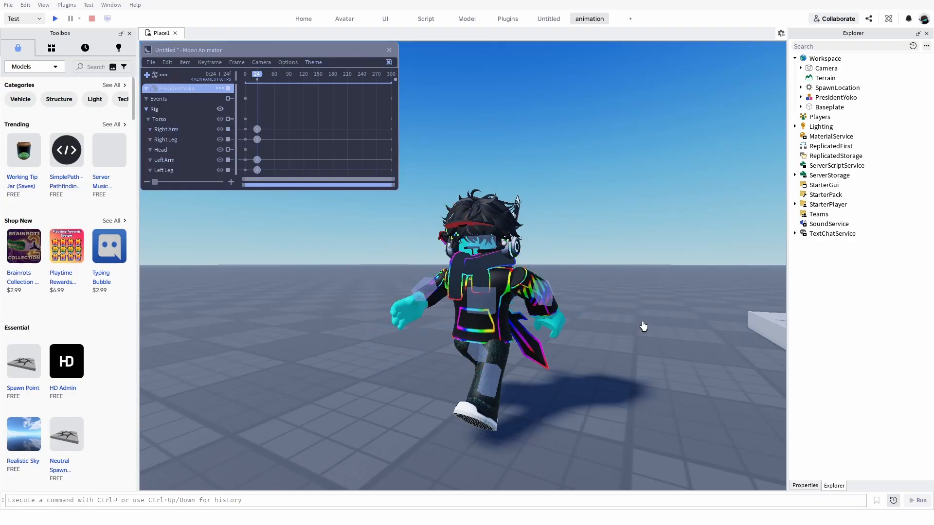
Select the torso and move it forward in Position mode at frame 24 so the character advances with the stride.
{"action": "left_click", "coordinate": [486, 309]}
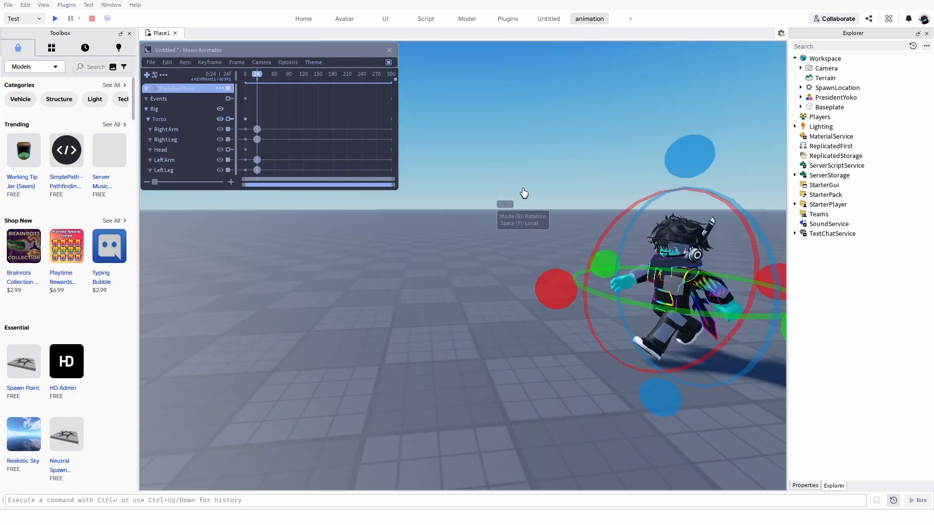
{"action": "key", "text": "d"}
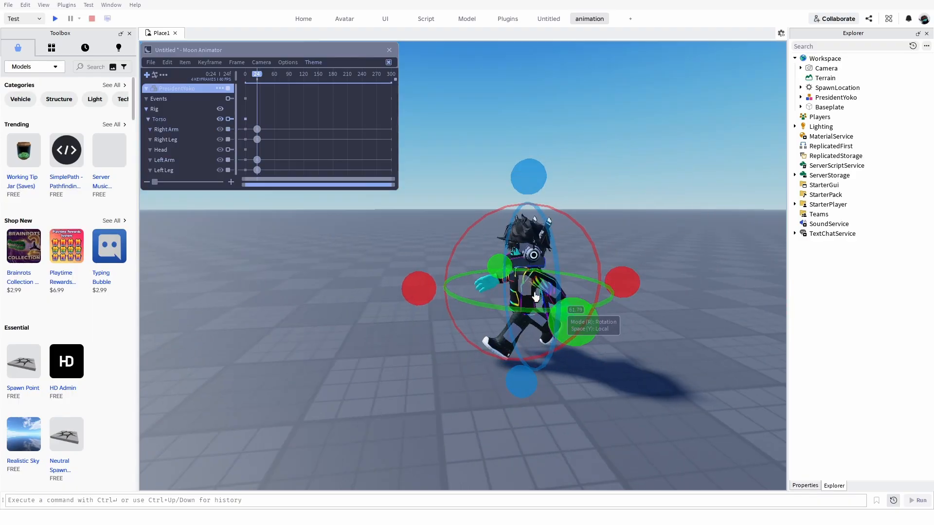
{"action": "key", "text": "w"}
{"action": "key", "text": "s"}
{"action": "key", "text": "a"}
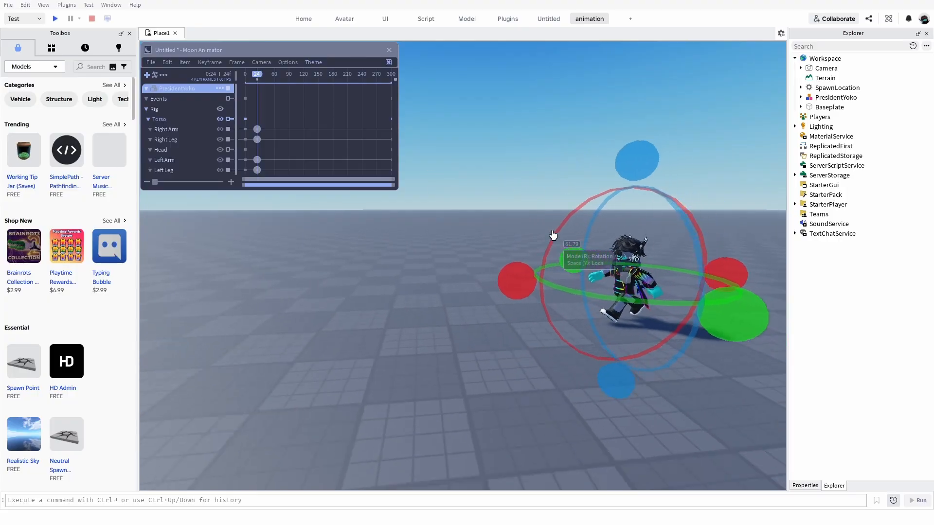
{"action": "key", "text": "r"}
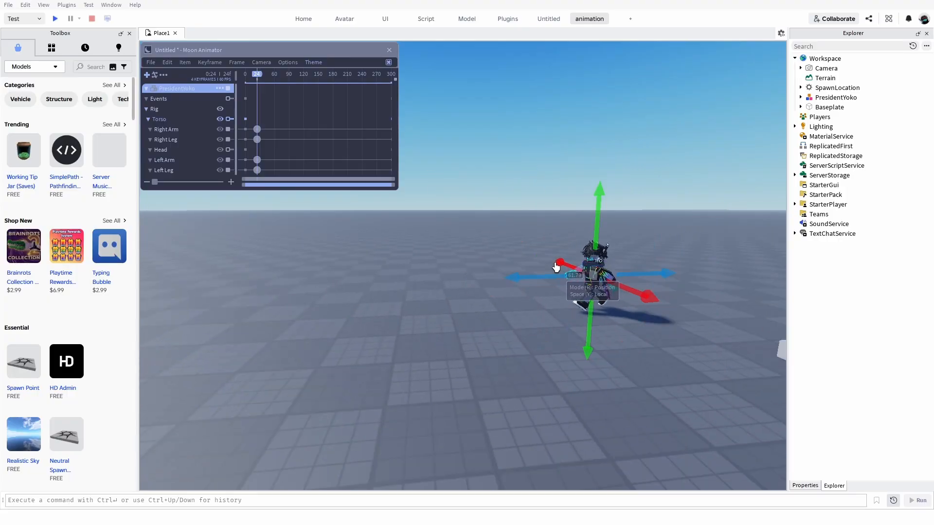
{"action": "key", "text": "a"}
{"action": "key", "text": "d"}
{"action": "right_click_drag", "start_coordinate": [598, 279], "coordinate": [577, 279]}
{"action": "key", "text": "a"}
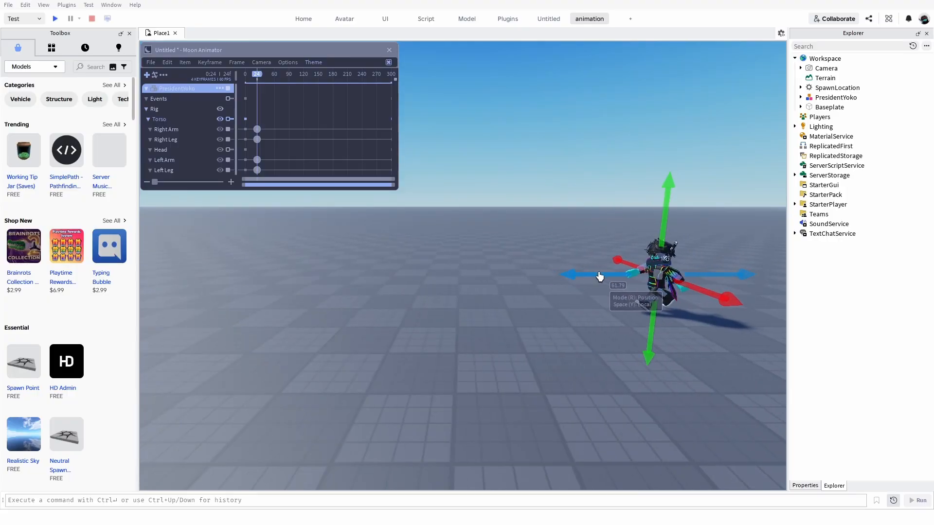
{"action": "left_click_drag", "start_coordinate": [606, 276], "coordinate": [564, 273]}
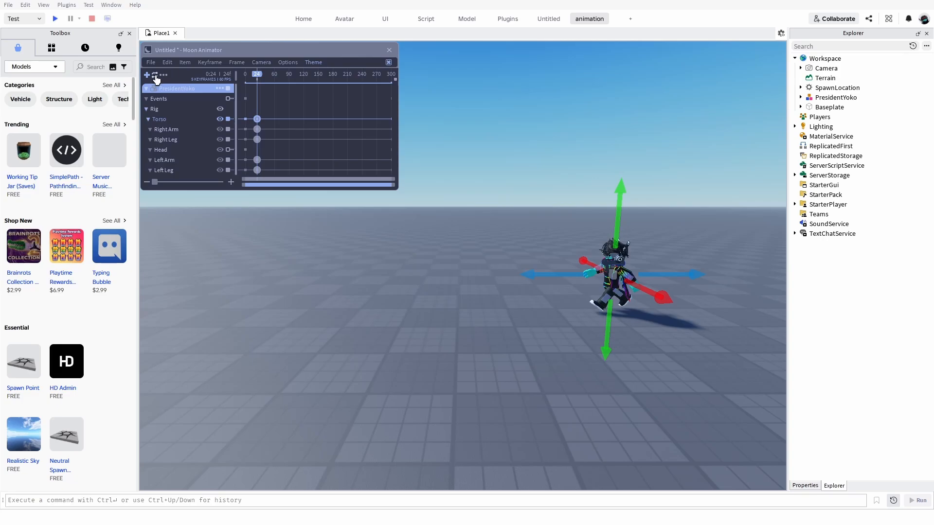
Play back the first stride and move the playhead to frame 46.
{"action": "key", "text": "space"}
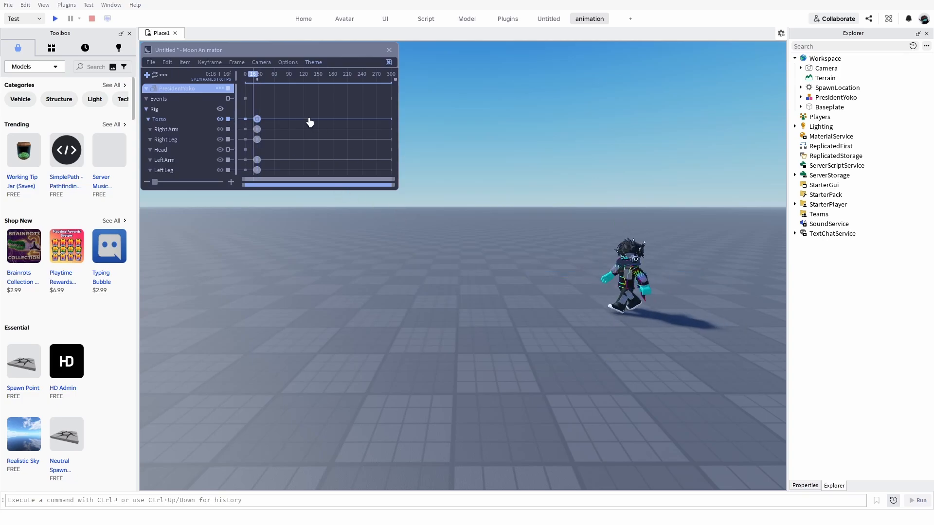
{"action": "key", "text": "space"}
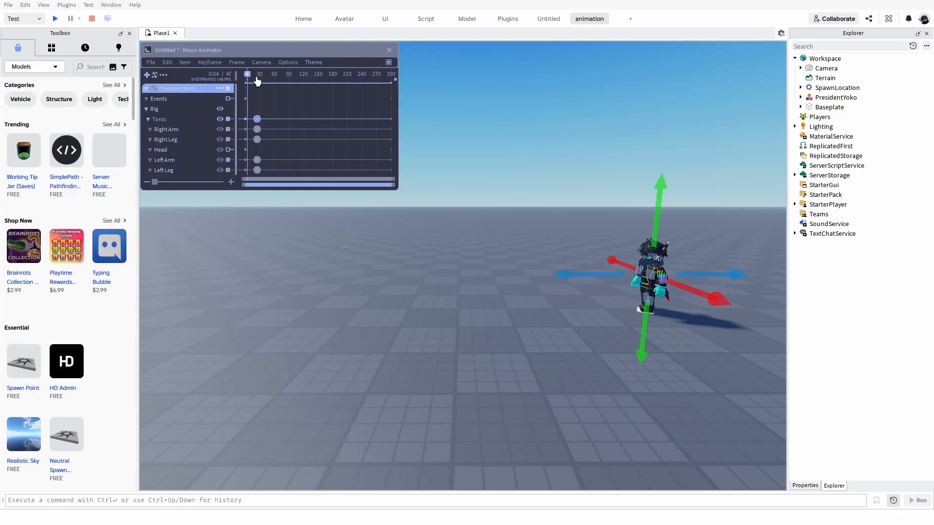
{"action": "left_click_drag", "start_coordinate": [249, 82], "coordinate": [269, 80]}
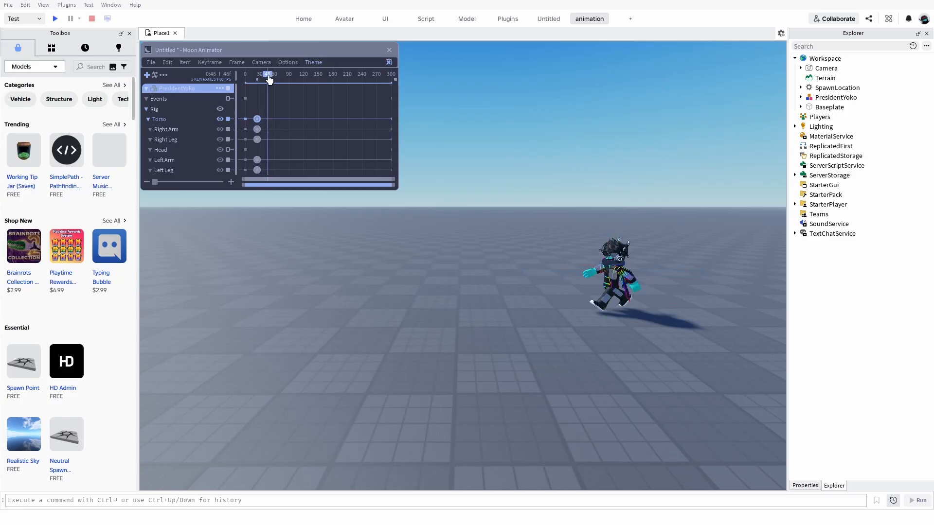
{"action": "scroll", "coordinate": [641, 287], "scroll_direction": "up", "scroll_amount": 3}
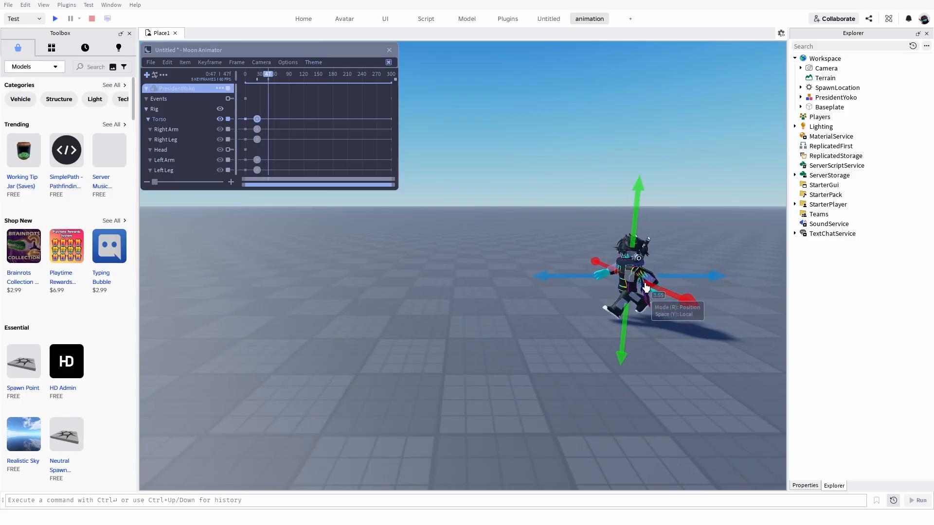
{"action": "left_click", "coordinate": [598, 321]}
{"action": "key", "text": "r"}
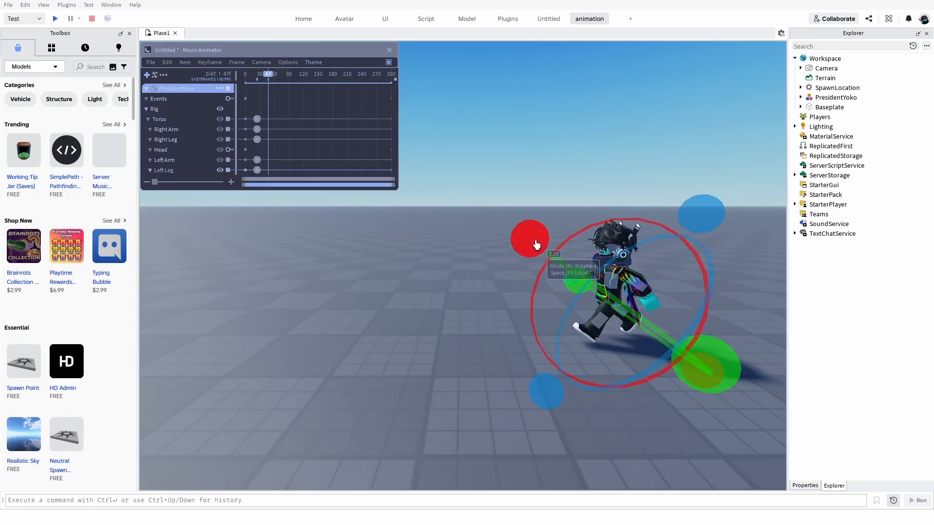
{"action": "left_click_drag", "start_coordinate": [543, 317], "coordinate": [582, 354]}
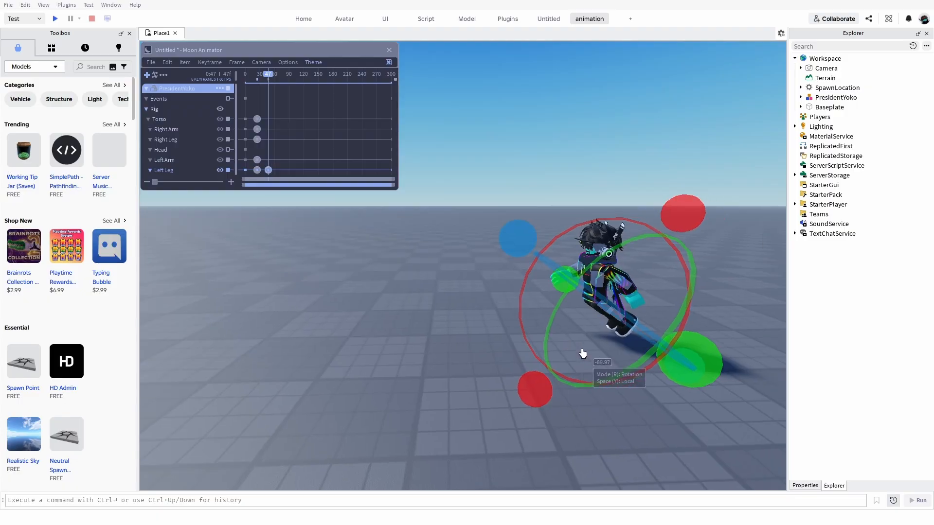
{"action": "key", "text": "a"}
{"action": "right_click_drag", "start_coordinate": [582, 354], "coordinate": [554, 333]}
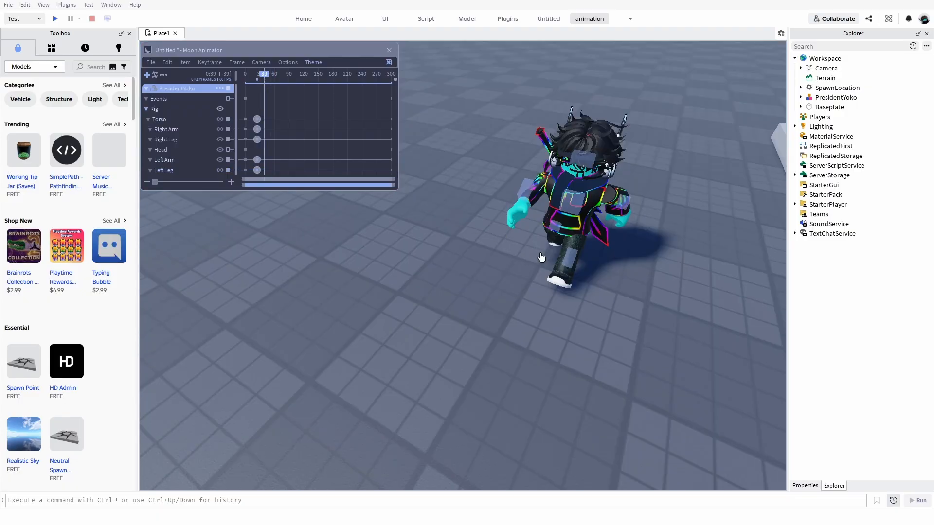
At frame 39, rotate the right leg and then the left leg back to an upright standing pose.
{"action": "left_click", "coordinate": [560, 238]}
{"action": "key", "text": "d"}
{"action": "right_click_drag", "start_coordinate": [550, 233], "coordinate": [550, 233]}
{"action": "key", "text": "d"}
{"action": "right_click_drag", "start_coordinate": [561, 285], "coordinate": [512, 285]}
{"action": "key", "text": "a"}
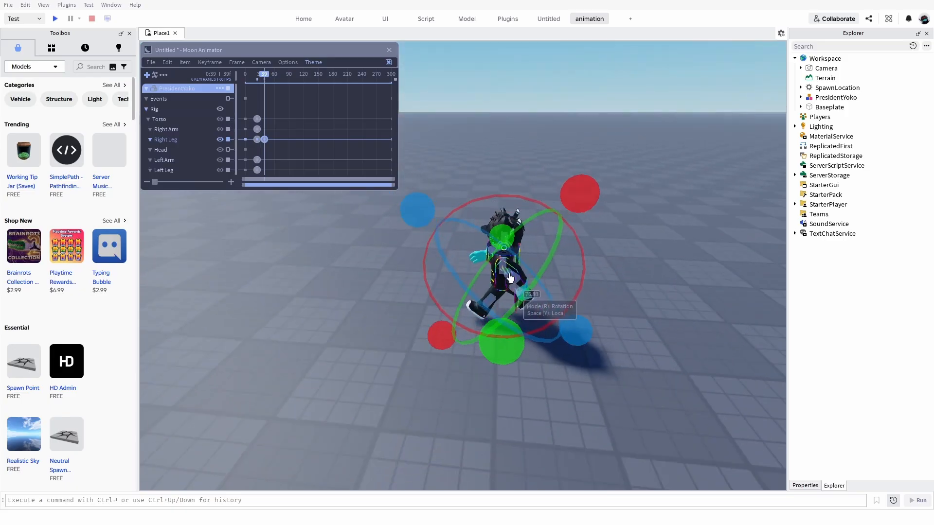
{"action": "left_click_drag", "start_coordinate": [589, 199], "coordinate": [583, 281]}
{"action": "left_click", "coordinate": [479, 309]}
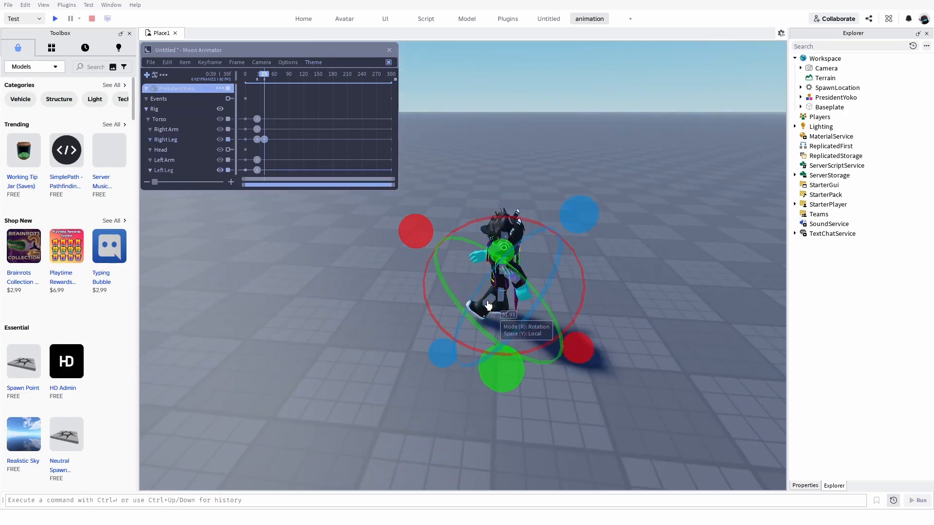
{"action": "left_click_drag", "start_coordinate": [421, 231], "coordinate": [419, 304]}
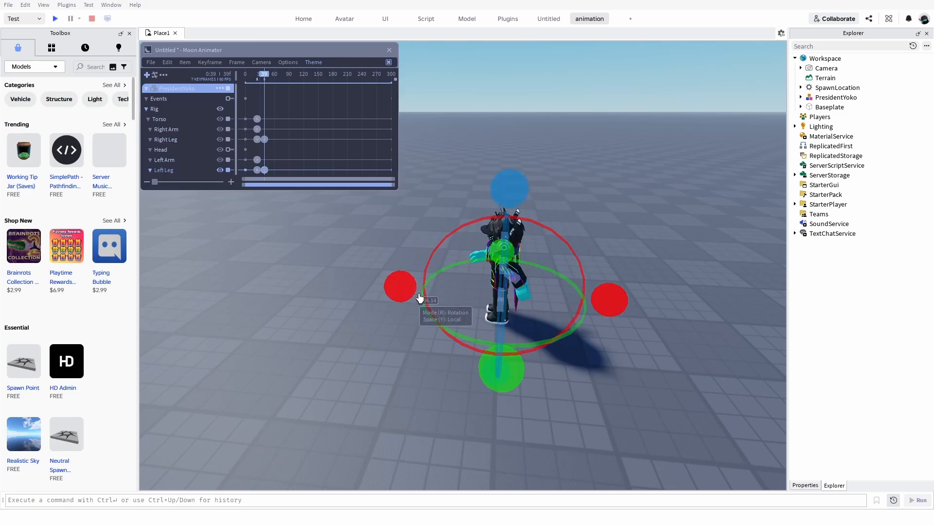
At frame 39, rotate the left arm and the right arm back down to the character's sides.
{"action": "left_click", "coordinate": [516, 283]}
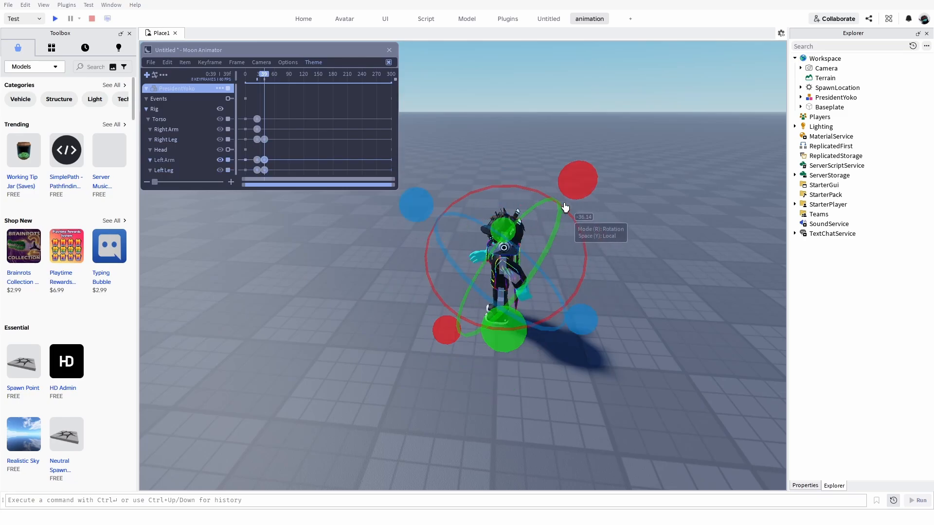
{"action": "left_click_drag", "start_coordinate": [562, 206], "coordinate": [579, 272]}
{"action": "right_click_drag", "start_coordinate": [579, 272], "coordinate": [565, 267]}
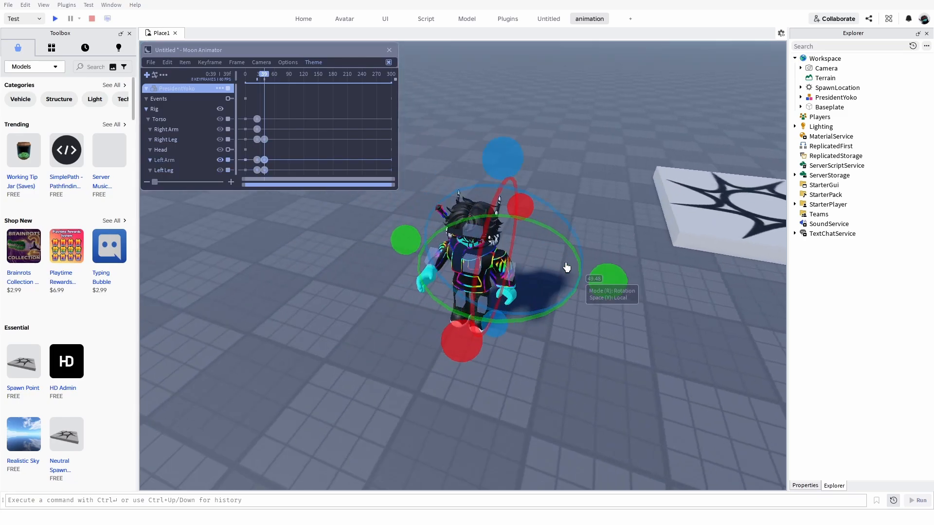
{"action": "left_click", "coordinate": [439, 258]}
{"action": "right_click_drag", "start_coordinate": [439, 257], "coordinate": [427, 230]}
{"action": "left_click_drag", "start_coordinate": [427, 228], "coordinate": [375, 327]}
{"action": "left_click", "coordinate": [310, 371]}
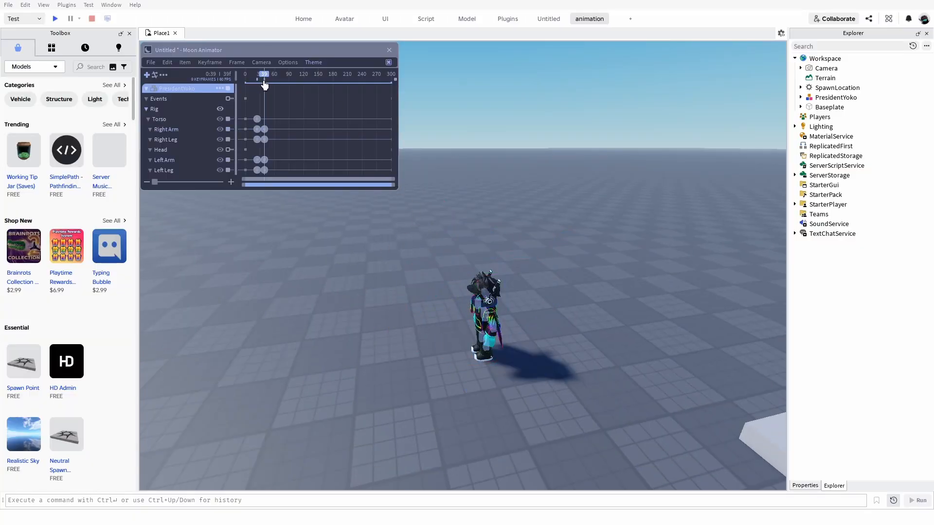
Move the playhead to frame 60 and raise the torso in Position mode so the character floats above the baseplate.
{"action": "left_click_drag", "start_coordinate": [268, 83], "coordinate": [272, 85]}
{"action": "left_click", "coordinate": [484, 316]}
{"action": "left_click_drag", "start_coordinate": [485, 263], "coordinate": [492, 142]}
{"action": "scroll", "coordinate": [413, 137], "scroll_direction": "down", "scroll_amount": 5}
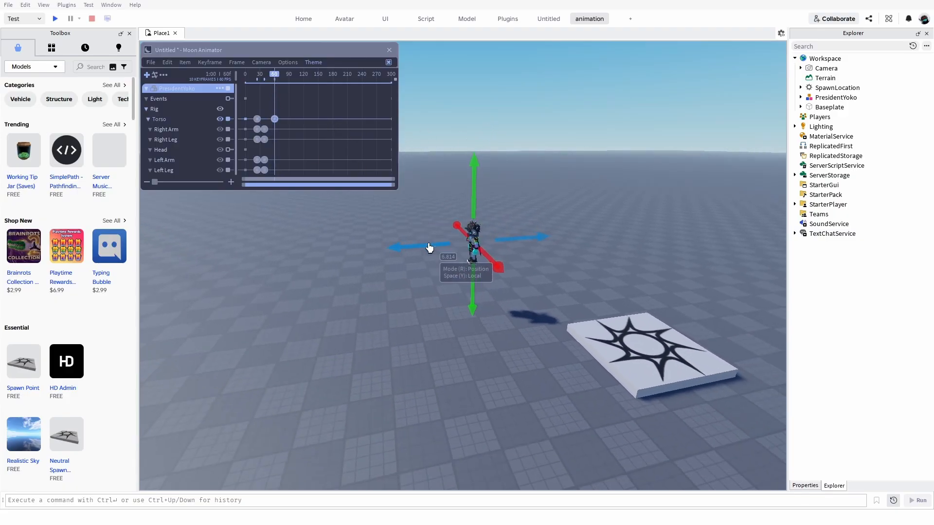
{"action": "left_click", "coordinate": [327, 316]}
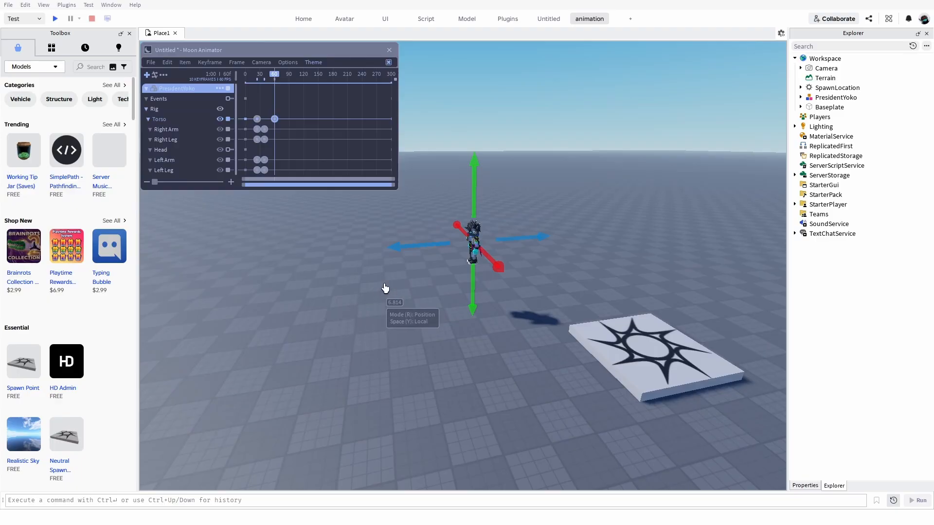
{"action": "scroll", "coordinate": [499, 230], "scroll_direction": "up", "scroll_amount": 2}
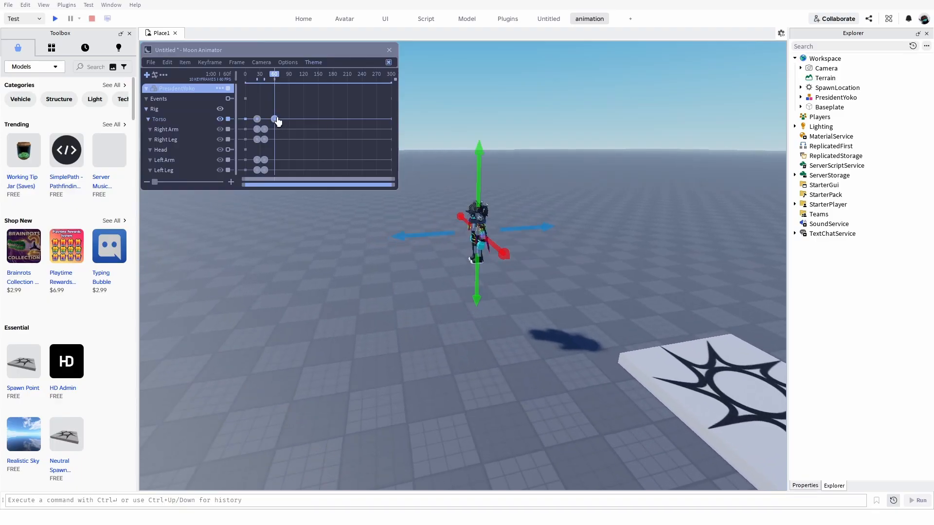
Try several easing styles on the torso keyframe at frame 60 and apply Elastic with the In direction.
{"action": "right_click", "coordinate": [275, 120]}
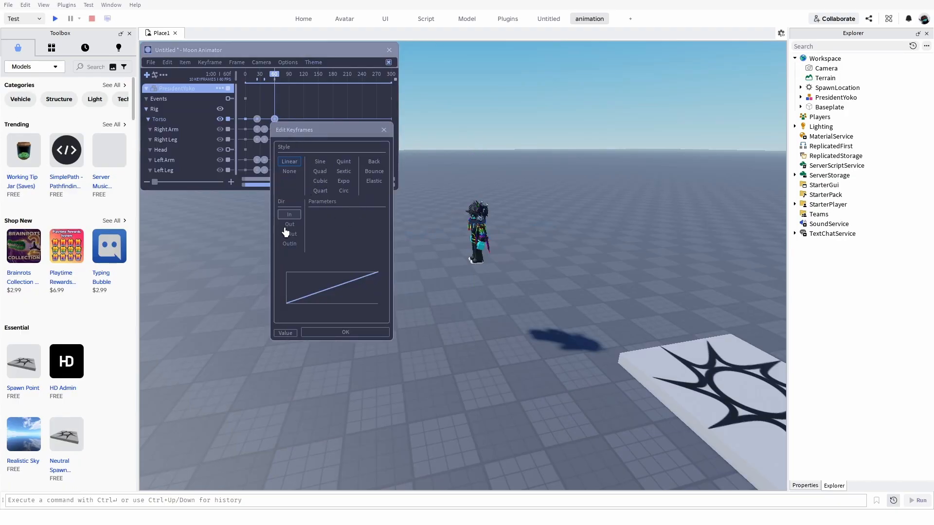
{"action": "left_click", "coordinate": [317, 180]}
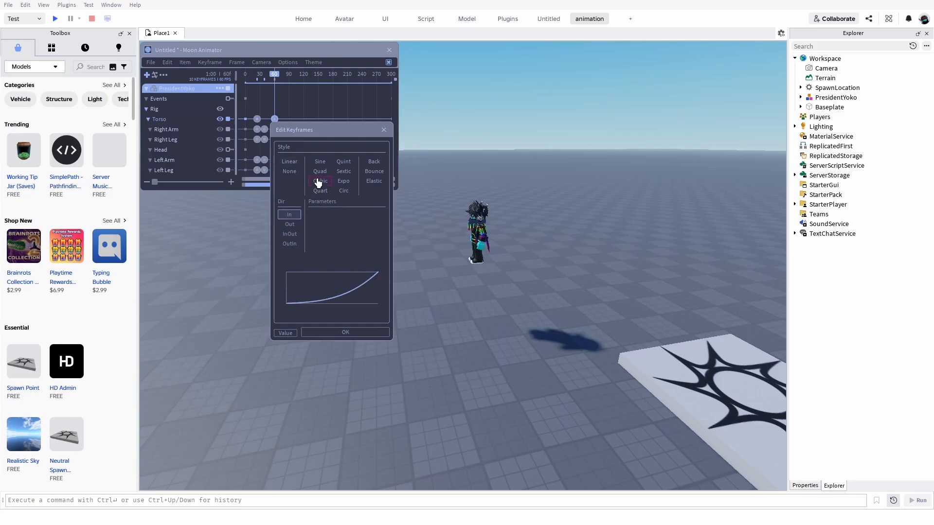
{"action": "left_click", "coordinate": [336, 189]}
{"action": "left_click", "coordinate": [349, 181]}
{"action": "left_click", "coordinate": [375, 181]}
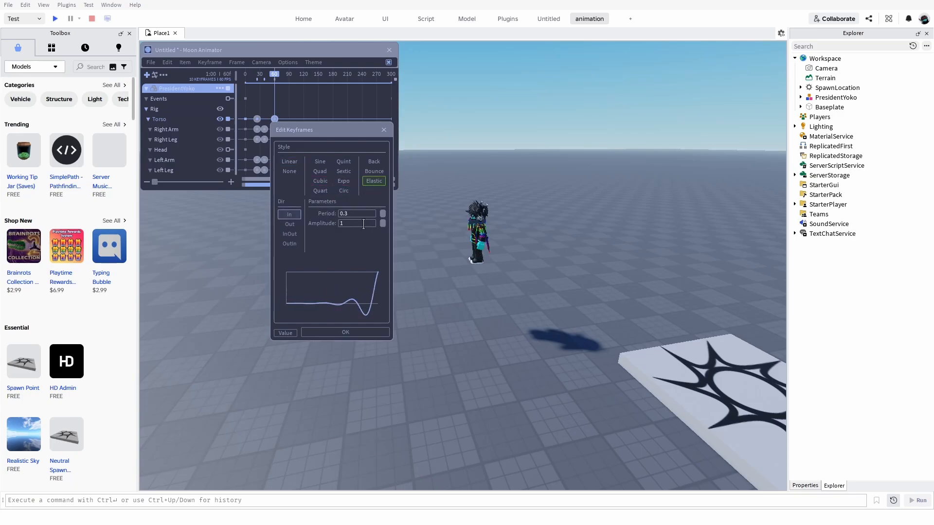
{"action": "left_click", "coordinate": [333, 332]}
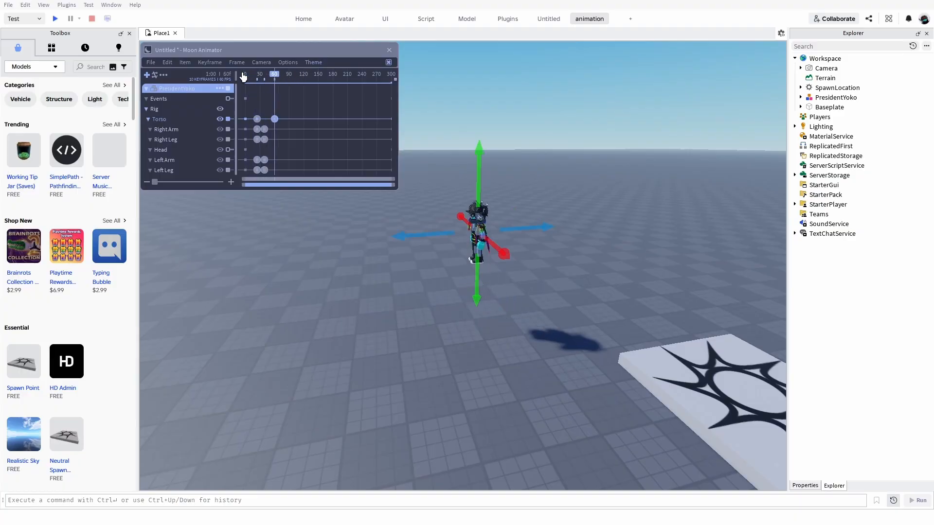
Set the Elastic amplitude of the torso keyframe at frame 60 to 9 and play back the animation.
{"action": "double_click", "coordinate": [273, 119]}
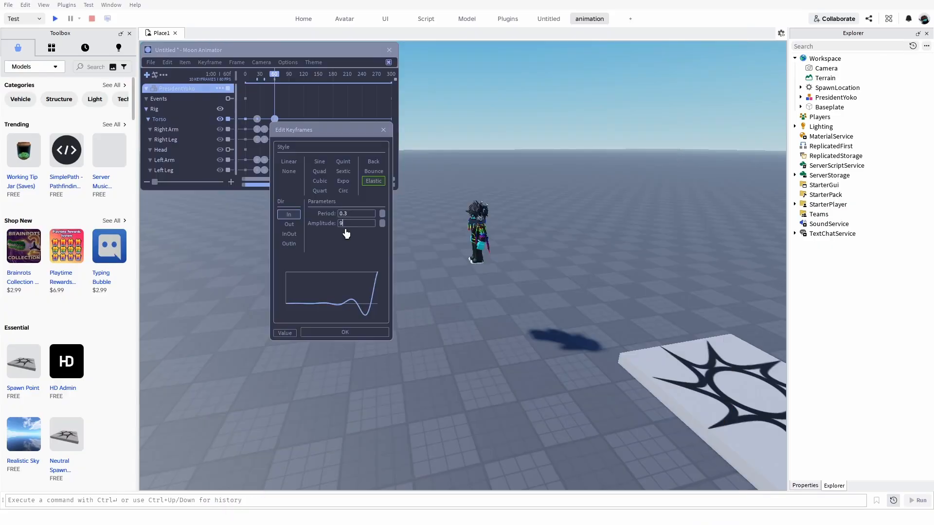
{"action": "key", "text": "Return"}
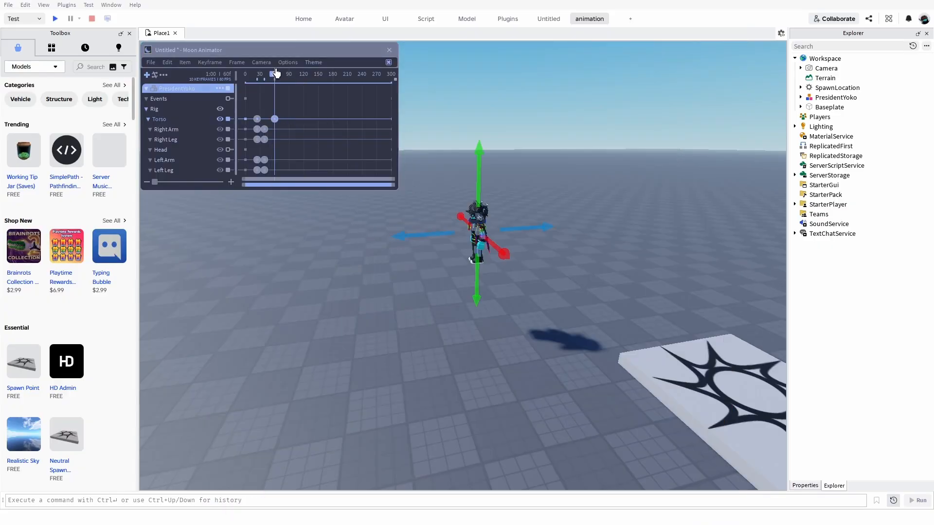
{"action": "double_click", "coordinate": [274, 121]}
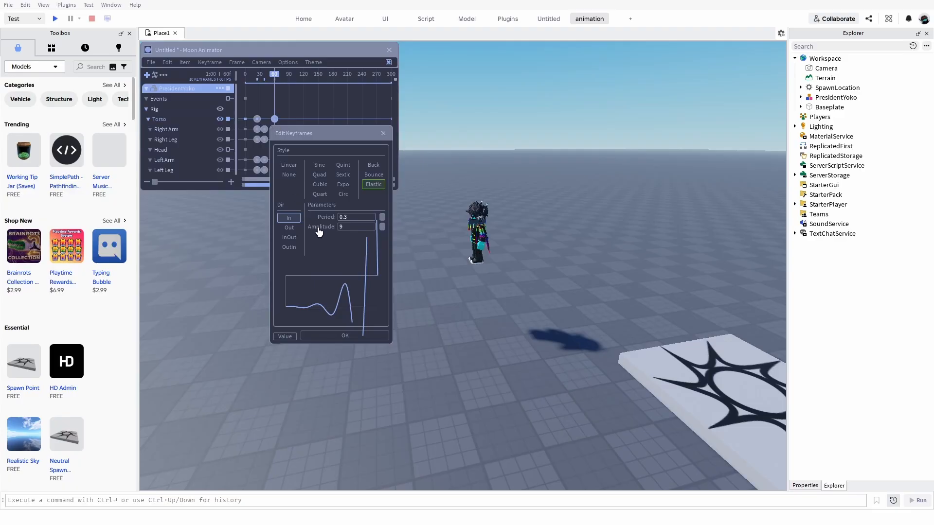
{"action": "left_click", "coordinate": [334, 335]}
{"action": "key", "text": "space"}
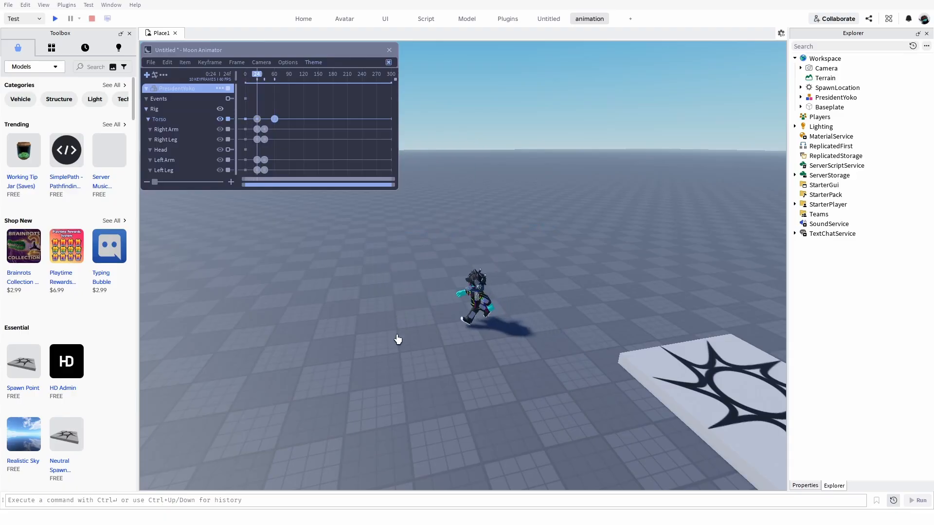
{"action": "scroll", "coordinate": [398, 340], "scroll_direction": "up", "scroll_amount": 10}
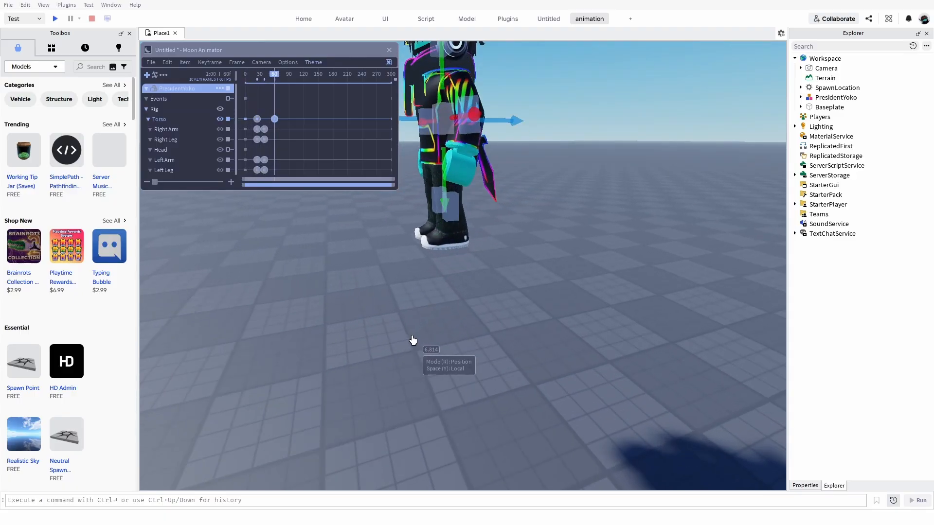
{"action": "scroll", "coordinate": [433, 258], "scroll_direction": "down", "scroll_amount": 15}
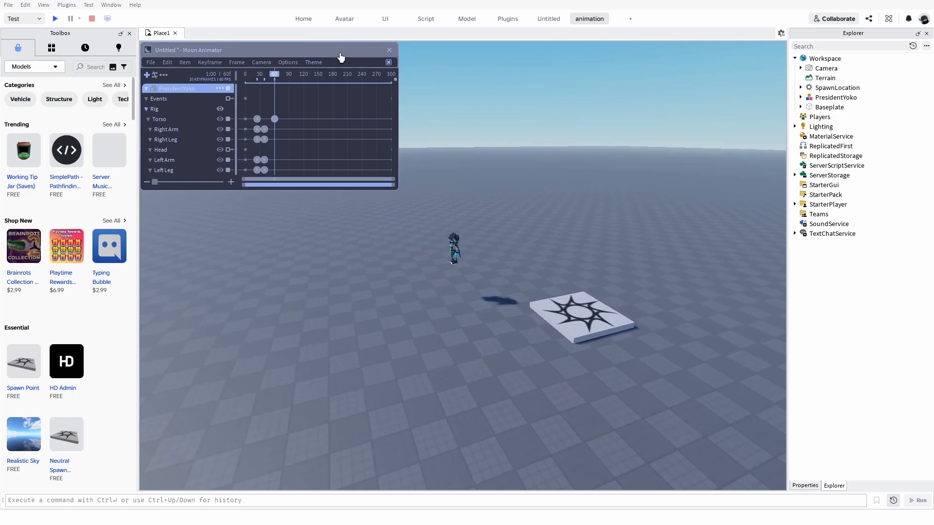
{"action": "left_click_drag", "start_coordinate": [340, 54], "coordinate": [342, 56]}
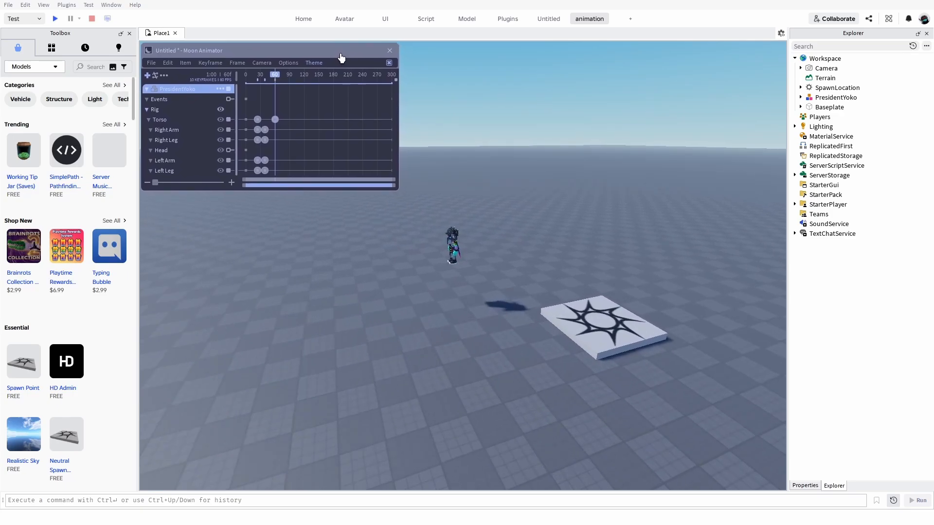
{"action": "left_click", "coordinate": [273, 117]}
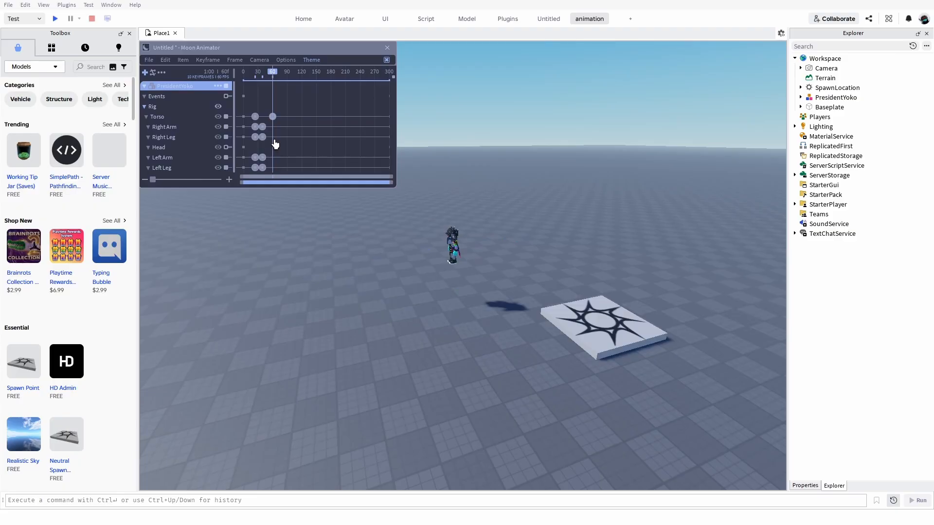
{"action": "key", "text": "w"}
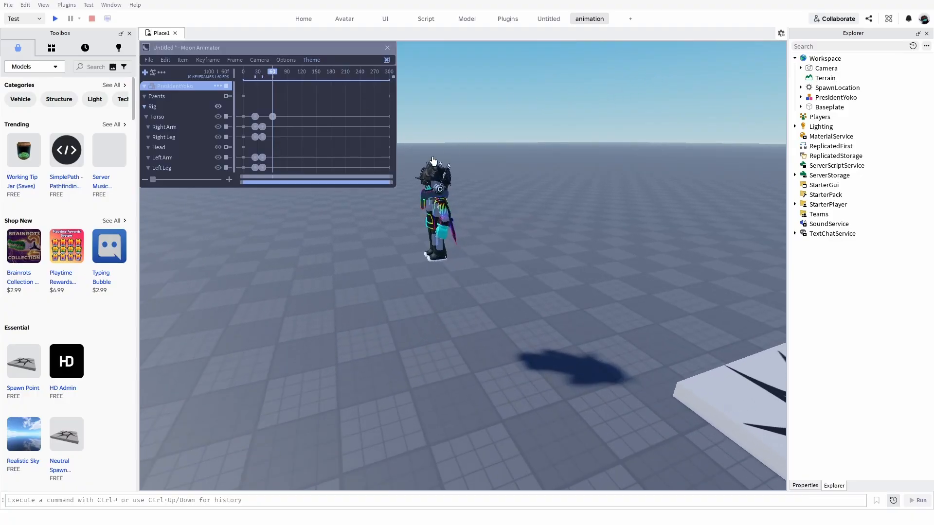
{"action": "key", "text": "a"}
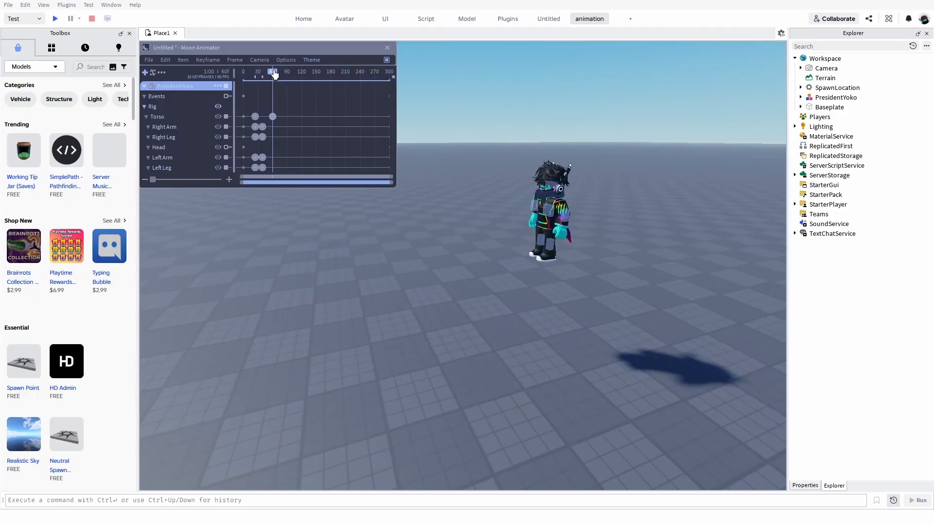
Return the playhead to frame 0 and add the camera to the animation, converting it to a Moon 2 File.
{"action": "left_click_drag", "start_coordinate": [274, 74], "coordinate": [241, 69]}
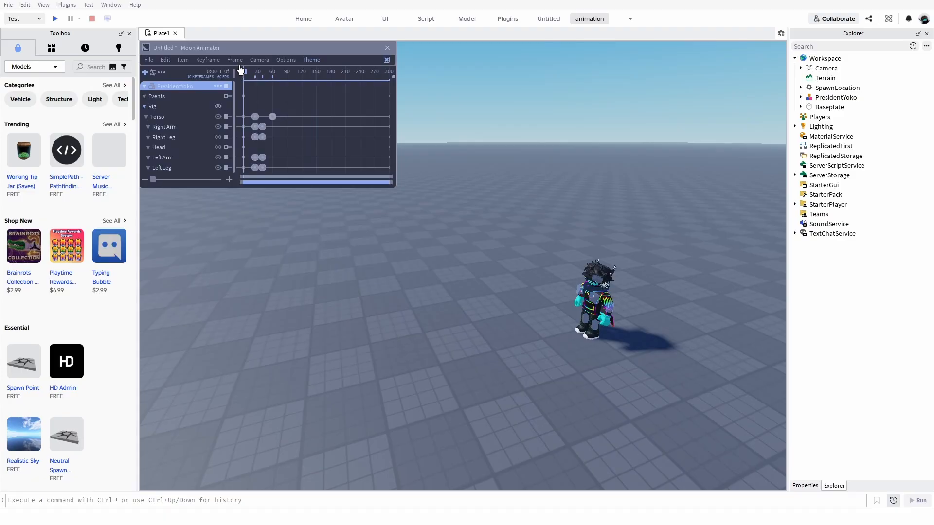
{"action": "right_click_drag", "start_coordinate": [465, 299], "coordinate": [464, 299]}
{"action": "key", "text": "w"}
{"action": "key", "text": "w"}
{"action": "scroll", "coordinate": [478, 306], "scroll_direction": "up", "scroll_amount": 5}
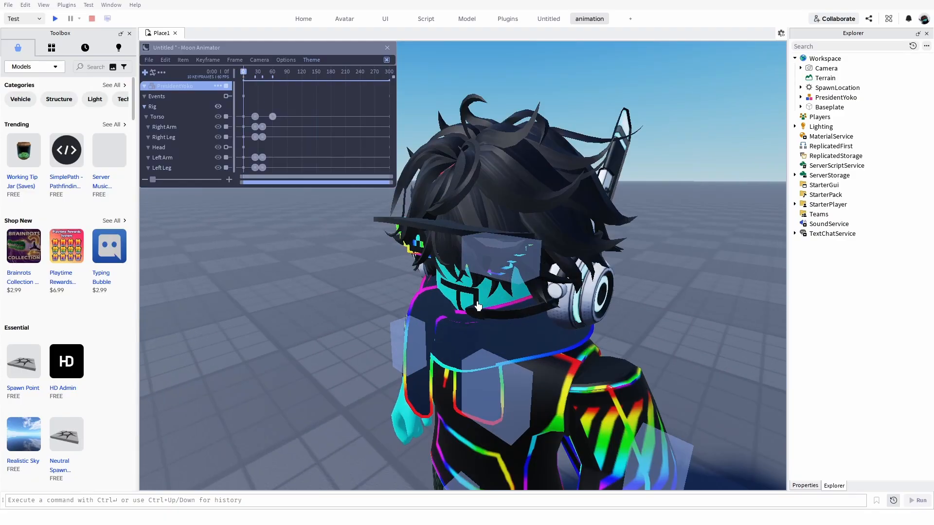
{"action": "right_click_drag", "start_coordinate": [478, 305], "coordinate": [478, 306]}
{"action": "scroll", "coordinate": [478, 306], "scroll_direction": "down", "scroll_amount": 10}
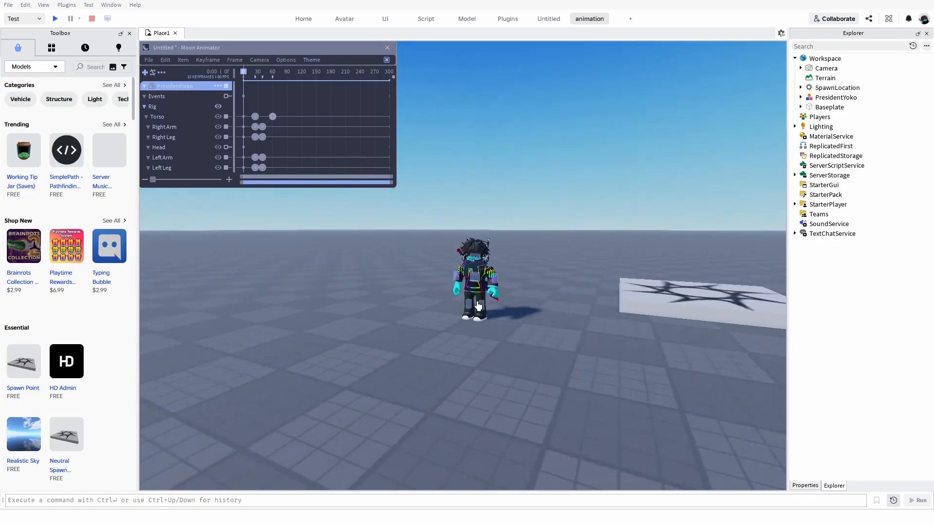
{"action": "scroll", "coordinate": [277, 67], "scroll_direction": "up", "scroll_amount": 8}
{"action": "scroll", "coordinate": [265, 68], "scroll_direction": "down", "scroll_amount": 10}
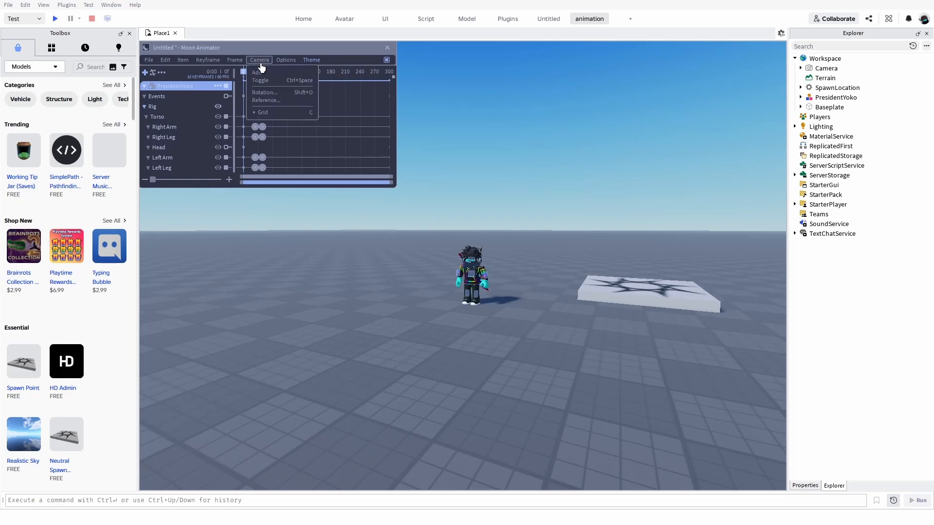
{"action": "left_click", "coordinate": [269, 72]}
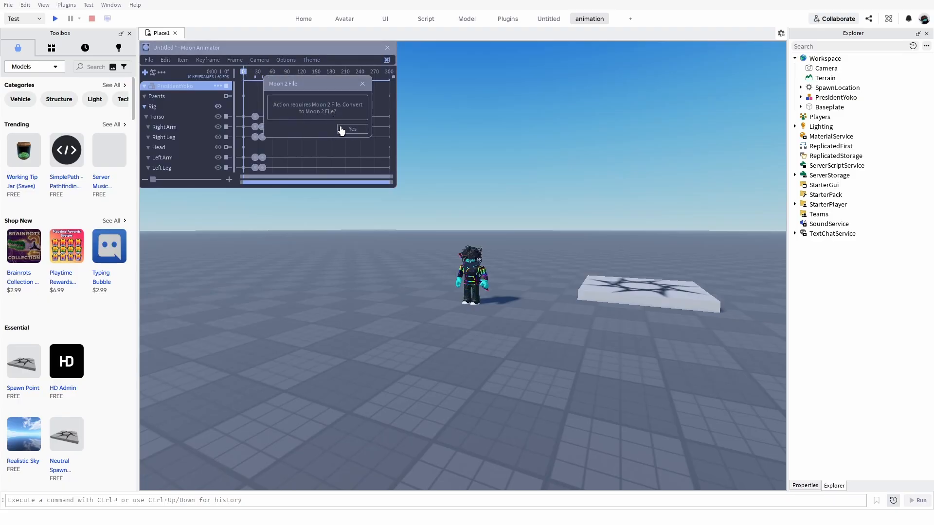
{"action": "left_click", "coordinate": [341, 130]}
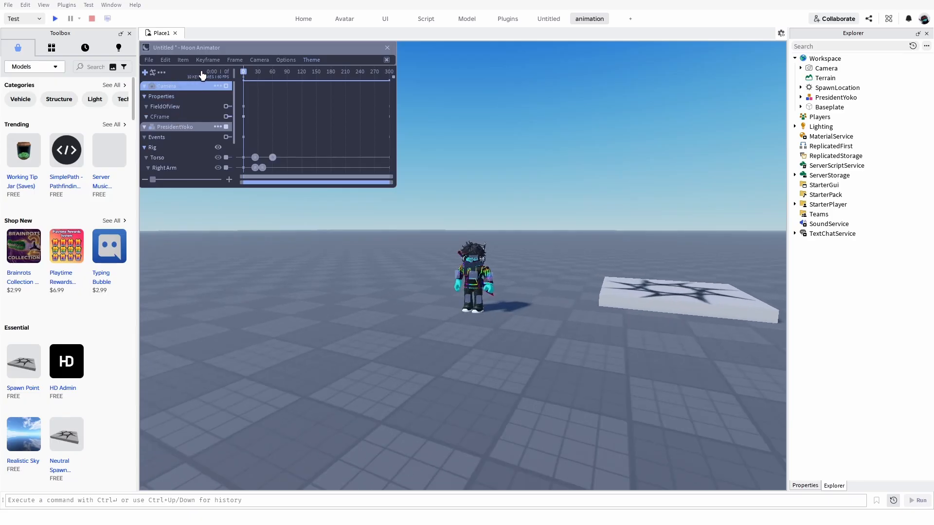
Frame the character from the front, add a camera CFrame keyframe at frame 0, and play back the animation.
{"action": "scroll", "coordinate": [422, 204], "scroll_direction": "up", "scroll_amount": 5}
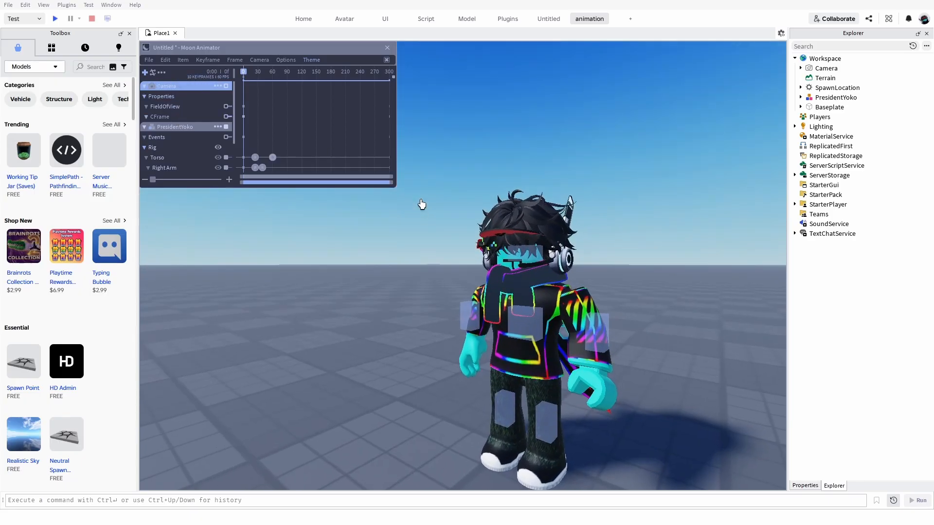
{"action": "scroll", "coordinate": [422, 204], "scroll_direction": "down", "scroll_amount": 5}
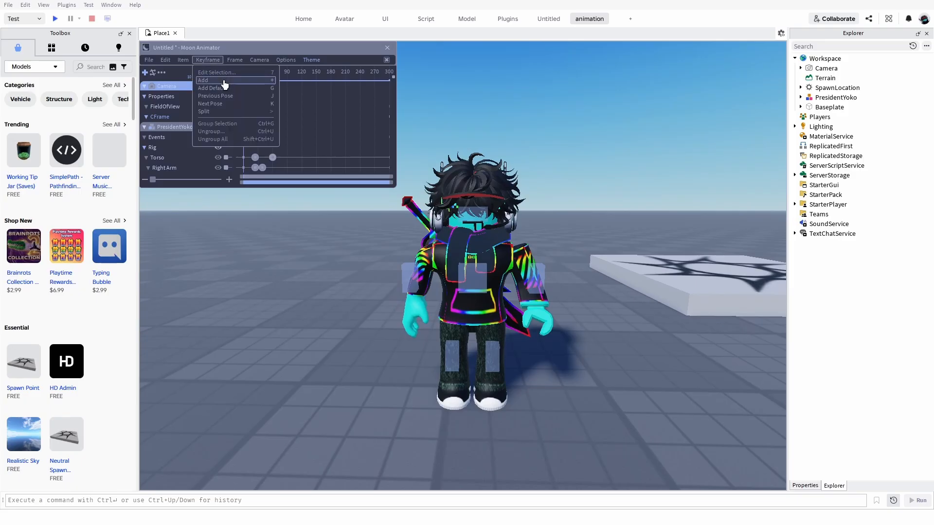
{"action": "key", "text": "space"}
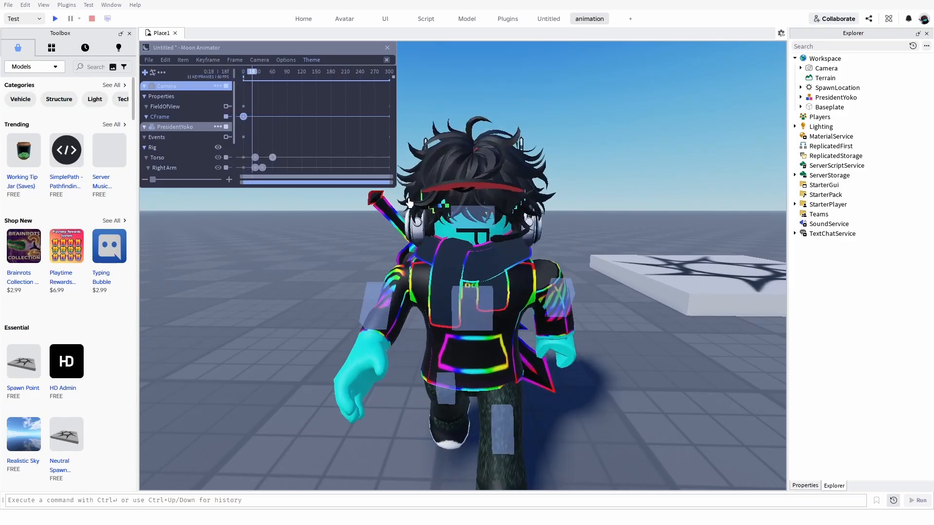
Stop playback at frame 49, pull the view farther back from the character, add a camera CFrame keyframe there, and play back the animation.
{"action": "key", "text": "space"}
{"action": "right_click_drag", "start_coordinate": [448, 235], "coordinate": [447, 235]}
{"action": "key", "text": "s"}
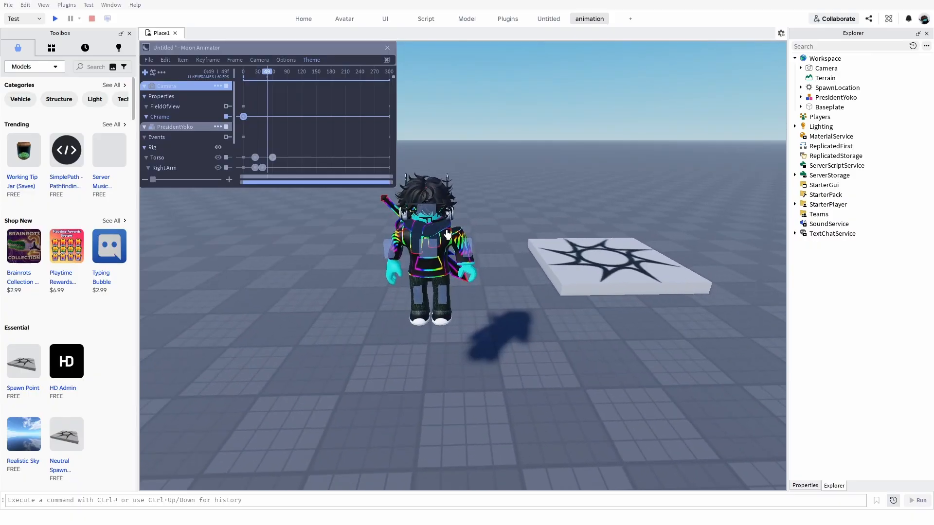
{"action": "key", "text": "a"}
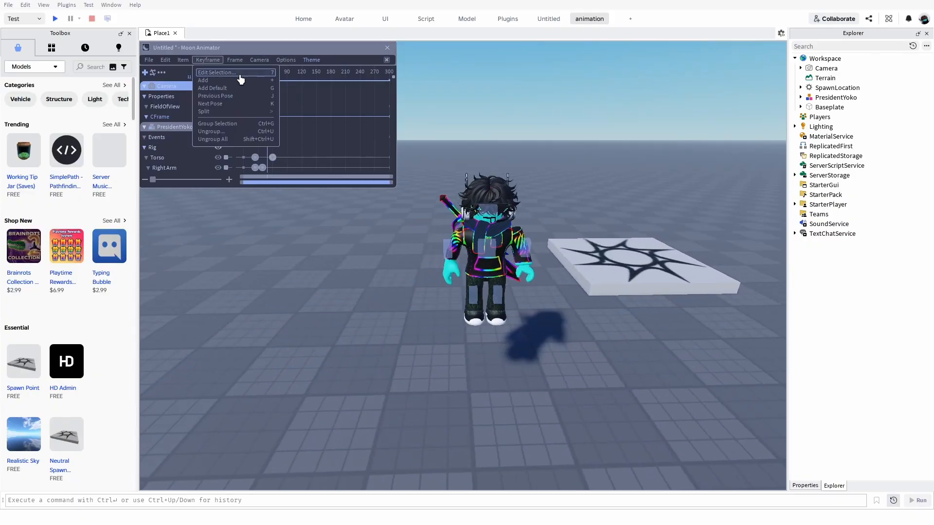
{"action": "scroll", "coordinate": [403, 246], "scroll_direction": "down", "scroll_amount": 2}
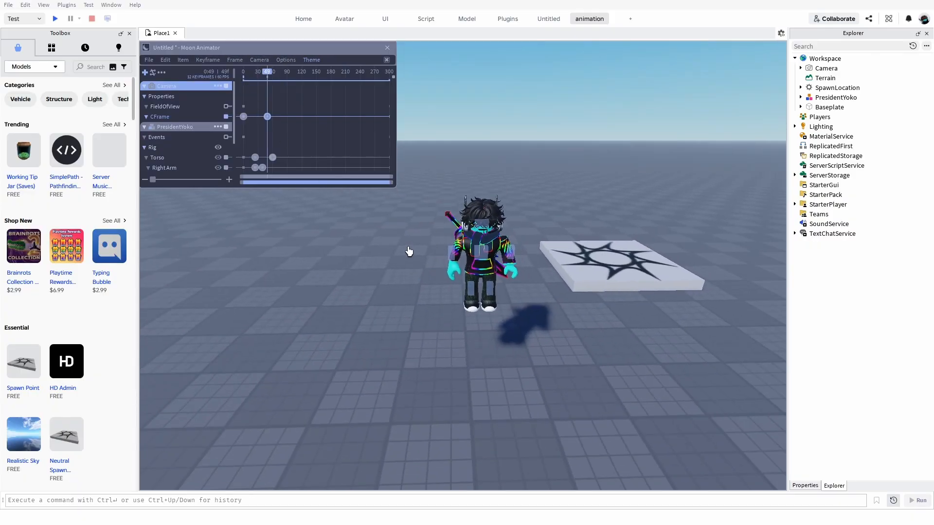
{"action": "key", "text": "space"}
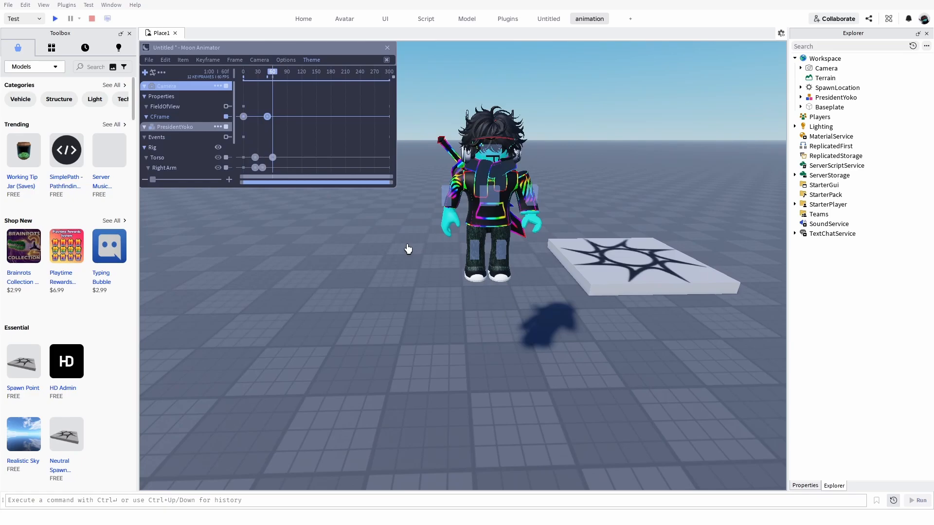
{"action": "key", "text": "space"}
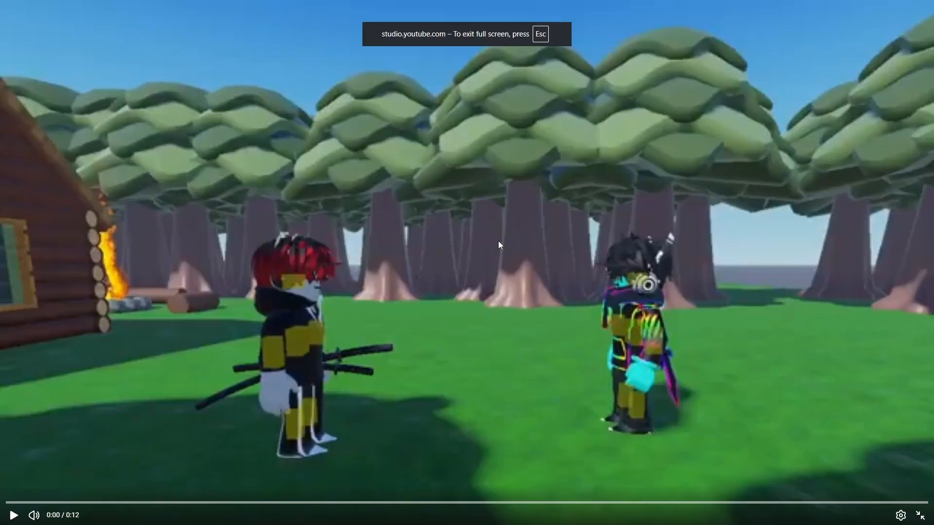
Switch to the full-screen YouTube Studio video player and play the example fight animation.
{"action": "left_click", "coordinate": [498, 240]}
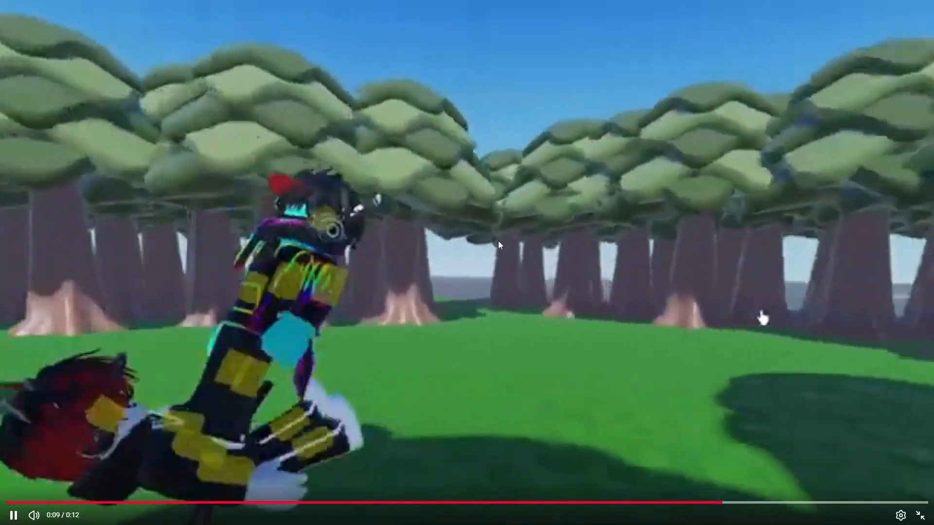
{"action": "left_click", "coordinate": [498, 241]}
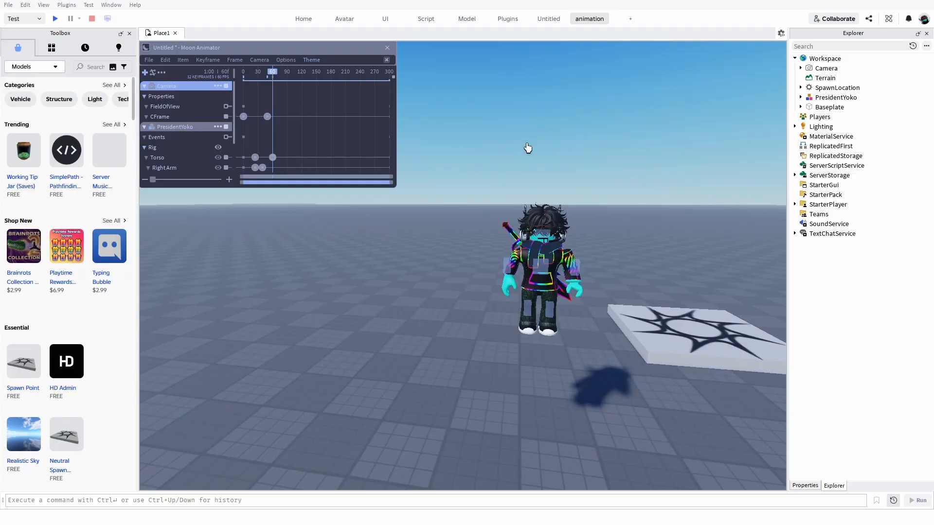
{"action": "key", "text": "space"}
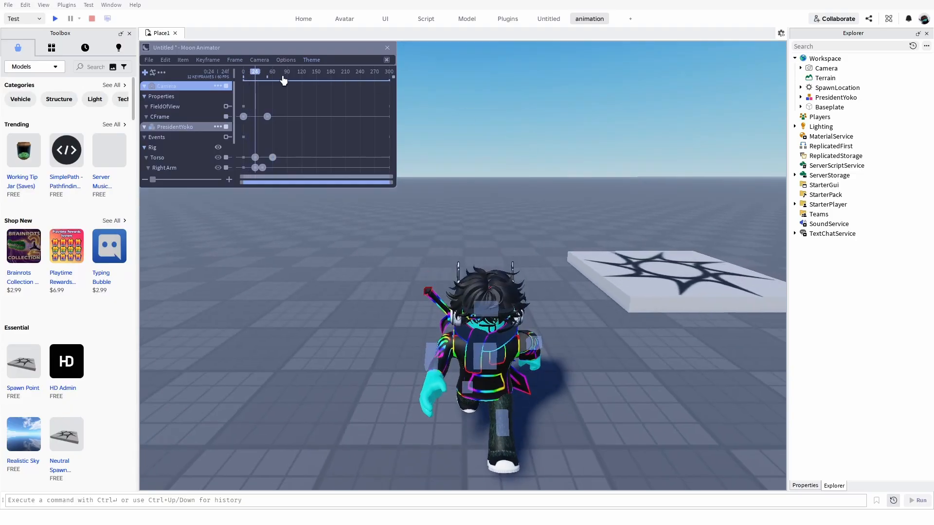
Return the playhead to frame 0 and view the character from close up and far away.
{"action": "left_click_drag", "start_coordinate": [268, 76], "coordinate": [224, 84]}
{"action": "scroll", "coordinate": [288, 250], "scroll_direction": "down", "scroll_amount": 10}
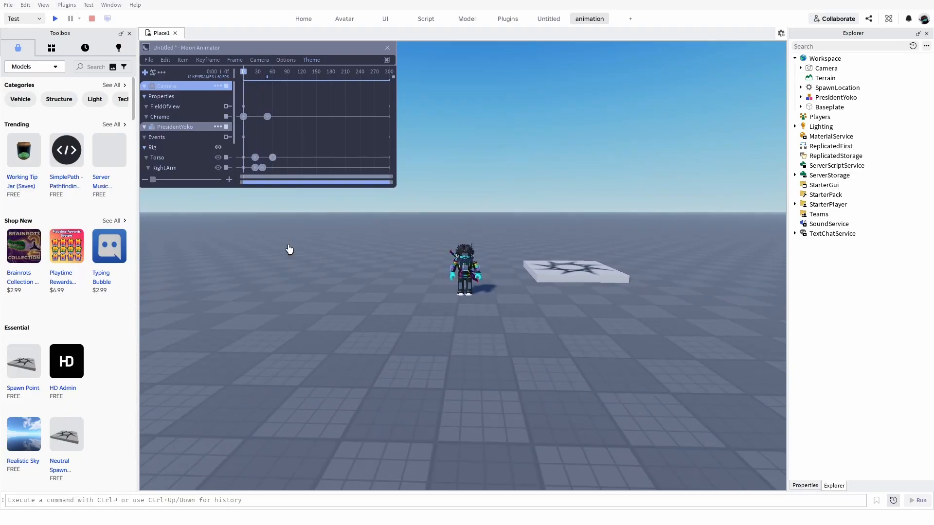
{"action": "key", "text": "w"}
{"action": "key", "text": "a"}
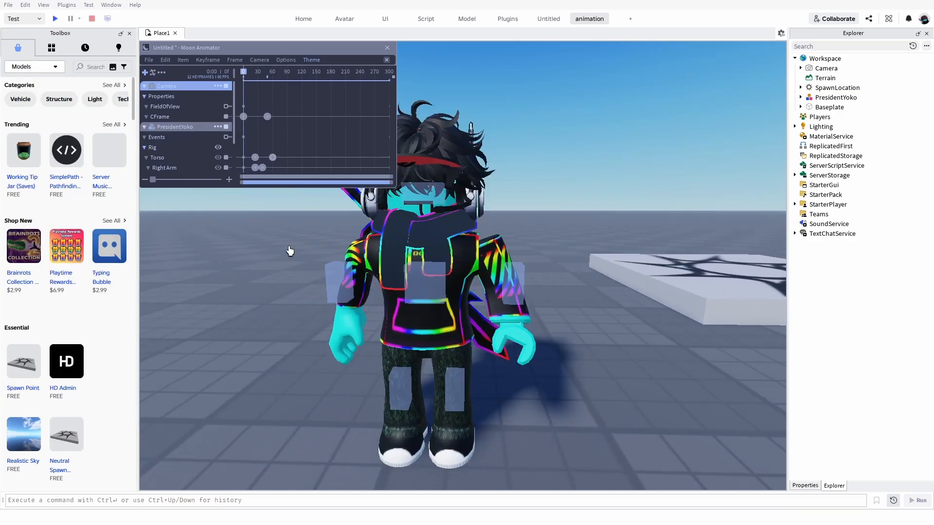
{"action": "key", "text": "s"}
{"action": "key", "text": "d"}
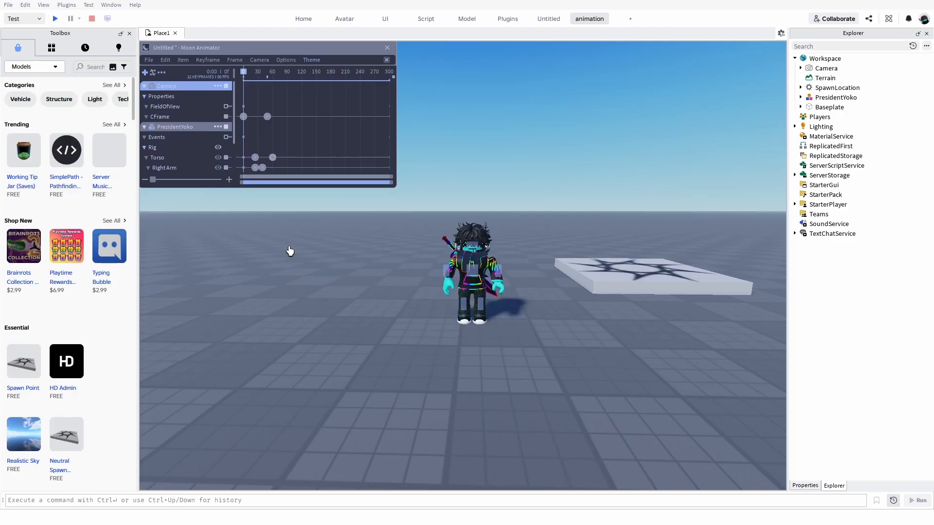
{"action": "key", "text": "w"}
{"action": "key", "text": "s"}
{"action": "key", "text": "a"}
{"action": "right_click_drag", "start_coordinate": [353, 230], "coordinate": [353, 230]}
{"action": "key", "text": "s"}
{"action": "key", "text": "w"}
Search the Toolbox models for "vfx pack" and insert an effects pack into the workspace.
{"action": "left_click_drag", "start_coordinate": [329, 61], "coordinate": [442, 125]}
{"action": "left_click", "coordinate": [95, 66]}
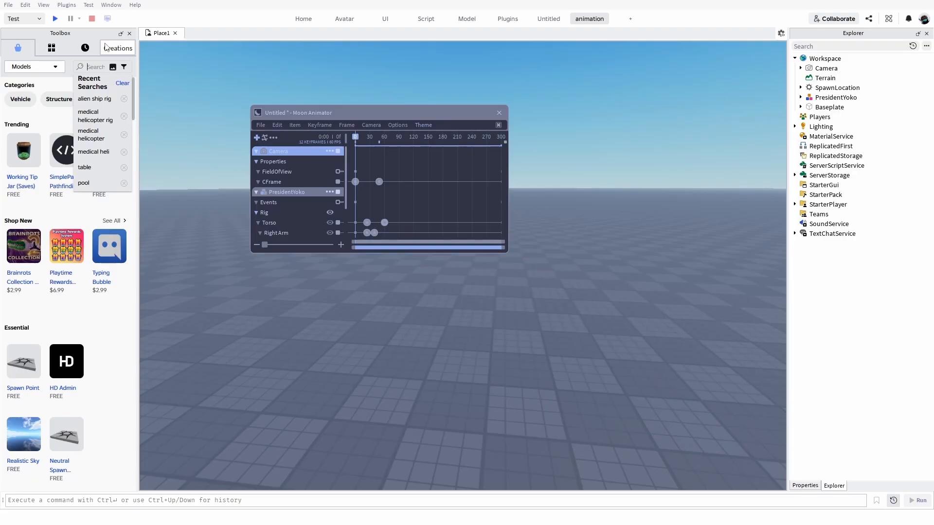
{"action": "type", "text": "v"}
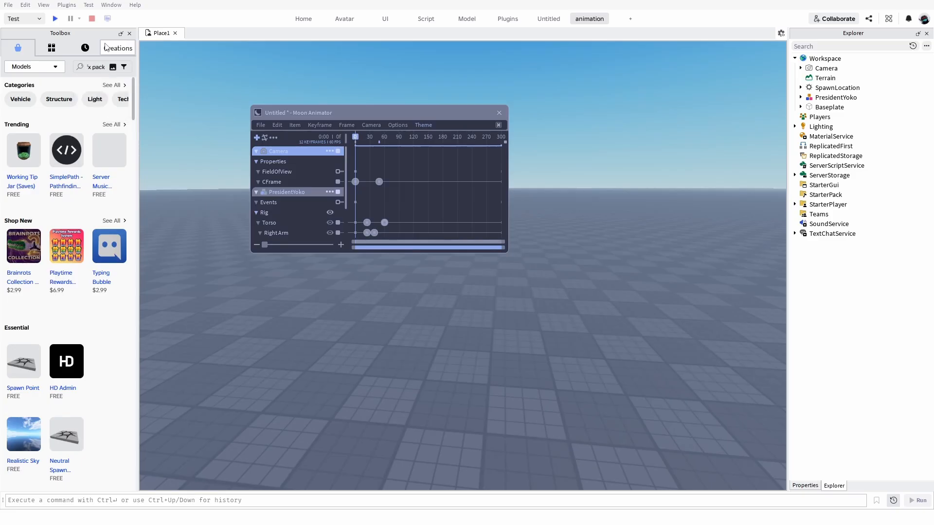
{"action": "key", "text": "Return"}
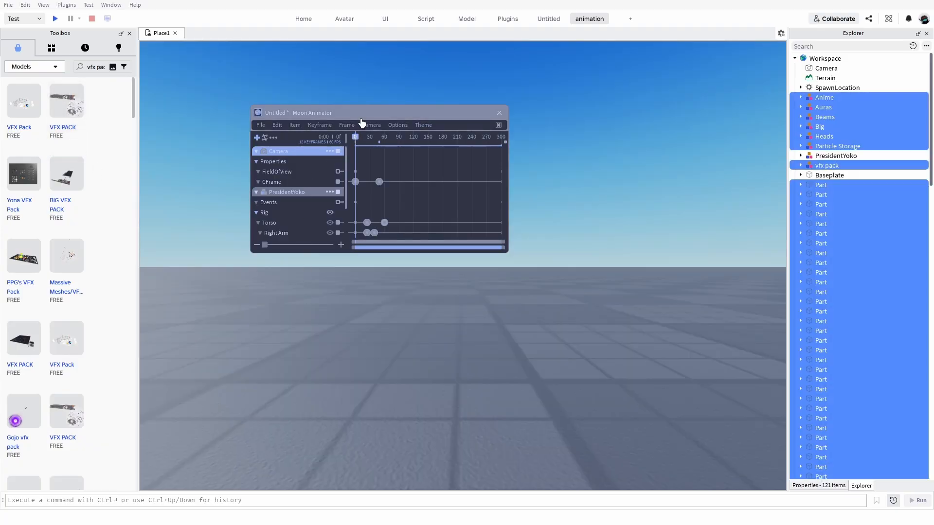
Move the animator window out of the way and examine the walled compartments of fire and whirlwind effects.
{"action": "left_click_drag", "start_coordinate": [367, 111], "coordinate": [395, 57]}
{"action": "right_click_drag", "start_coordinate": [557, 282], "coordinate": [447, 273]}
{"action": "key", "text": "w"}
{"action": "scroll", "coordinate": [428, 288], "scroll_direction": "up", "scroll_amount": 8}
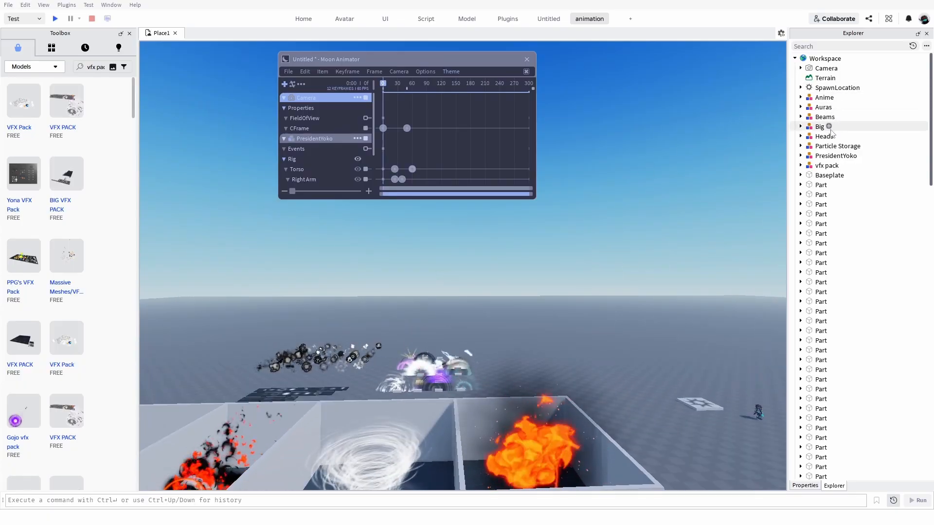
{"action": "left_click", "coordinate": [836, 156]}
{"action": "left_click", "coordinate": [665, 234]}
{"action": "key", "text": "d"}
{"action": "right_click_drag", "start_coordinate": [641, 276], "coordinate": [642, 276]}
{"action": "key", "text": "d"}
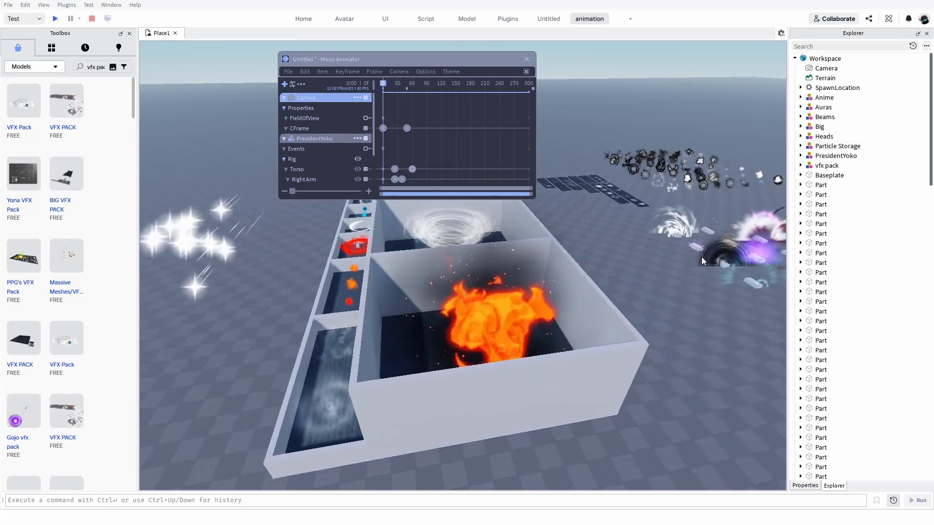
{"action": "key", "text": "w"}
{"action": "key", "text": "d"}
Examine the shockwave, lightning and burst effects attached to the loose parts on the baseplate.
{"action": "left_click", "coordinate": [571, 318]}
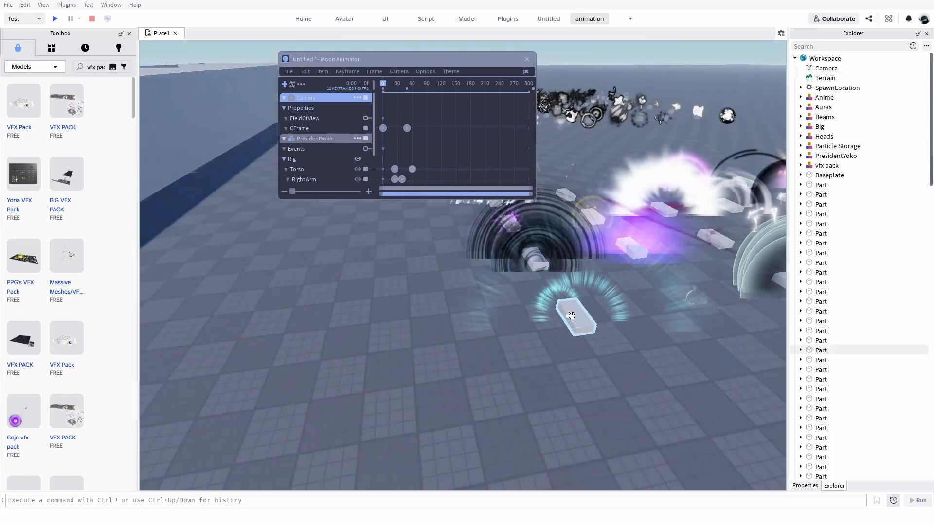
{"action": "left_click_drag", "start_coordinate": [571, 318], "coordinate": [567, 322]}
{"action": "left_click", "coordinate": [552, 353]}
{"action": "key", "text": "s"}
{"action": "key", "text": "s"}
{"action": "key", "text": "d"}
{"action": "right_click_drag", "start_coordinate": [547, 328], "coordinate": [547, 328]}
{"action": "key", "text": "w"}
{"action": "key", "text": "d"}
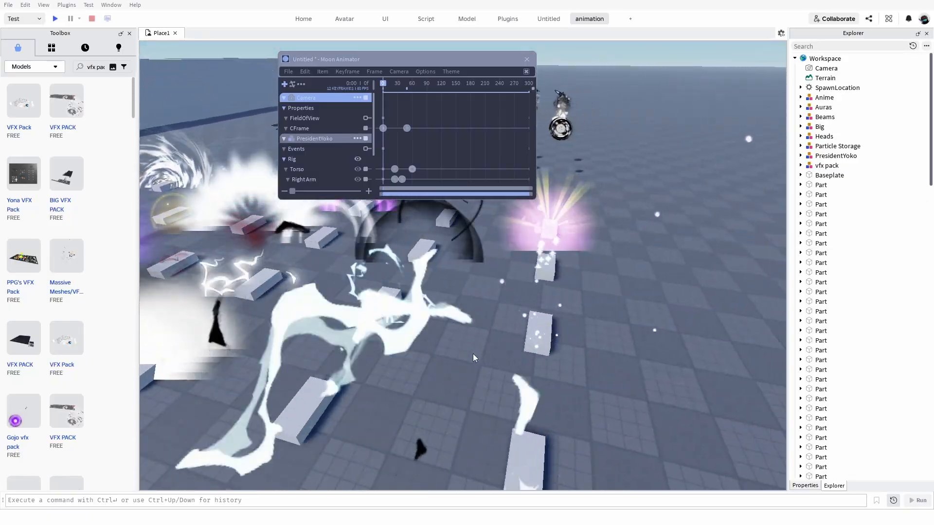
{"action": "key", "text": "s"}
{"action": "key", "text": "s"}
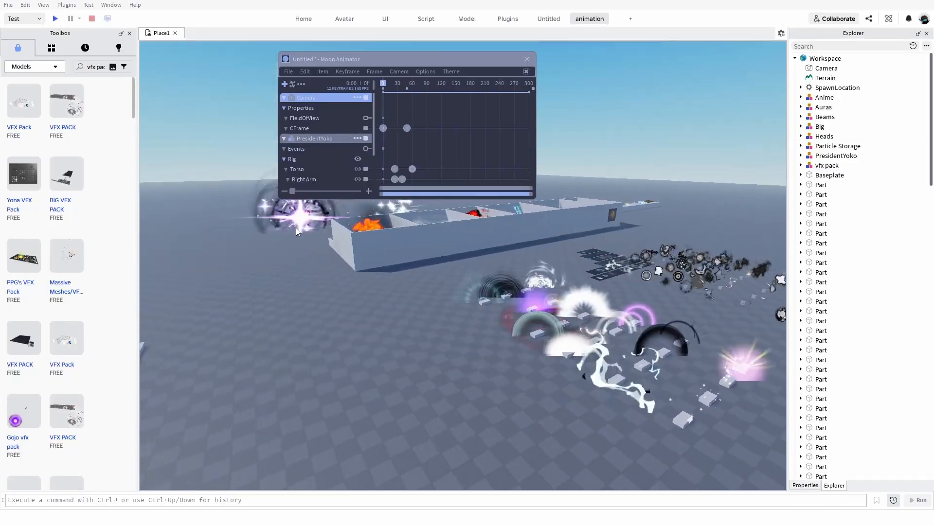
Select all the imported effect parts in the scene and clear the selection.
{"action": "key", "text": "s"}
{"action": "left_click_drag", "start_coordinate": [299, 225], "coordinate": [719, 432]}
{"action": "key", "text": "s"}
{"action": "key", "text": "s"}
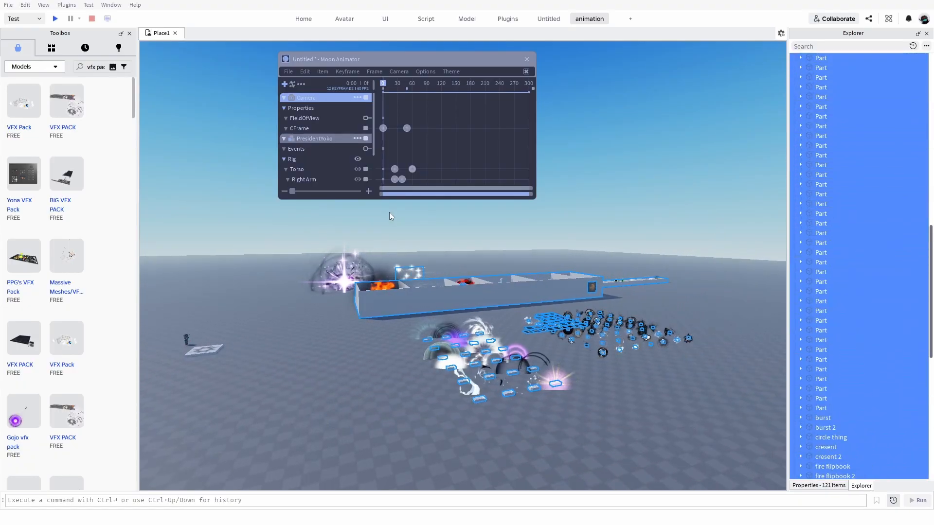
{"action": "key", "text": "a"}
{"action": "left_click", "coordinate": [302, 18]}
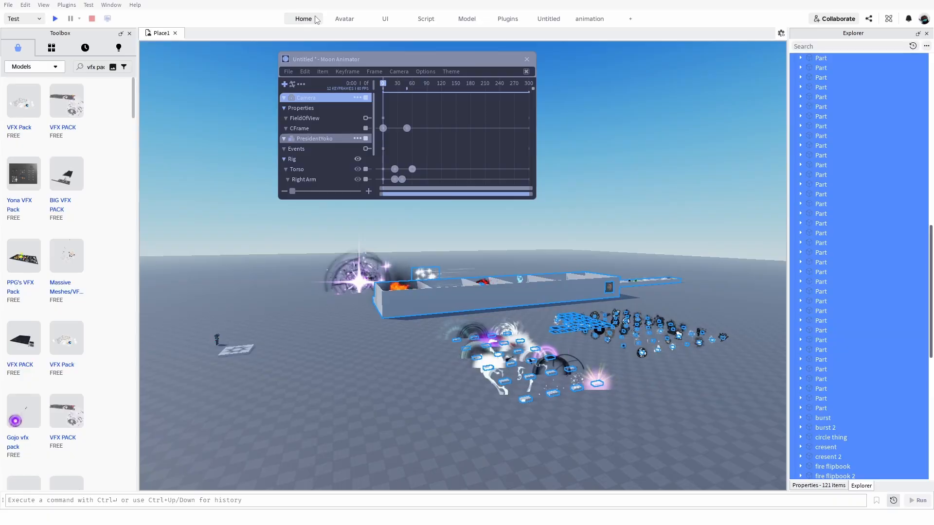
{"action": "left_click", "coordinate": [48, 43]}
{"action": "key", "text": "s"}
{"action": "left_click", "coordinate": [715, 173]}
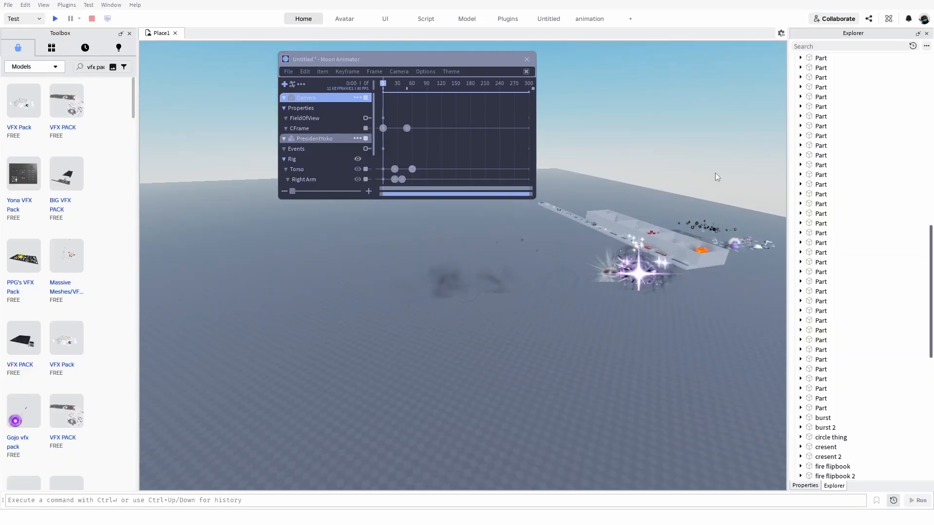
Examine the imported effects up close, including the whirlwind, red fire and blue burst compartments and the purple explosion.
{"action": "right_click_drag", "start_coordinate": [715, 173], "coordinate": [702, 174]}
{"action": "key", "text": "w"}
{"action": "right_click_drag", "start_coordinate": [521, 305], "coordinate": [521, 305]}
{"action": "key", "text": "d"}
{"action": "key", "text": "s"}
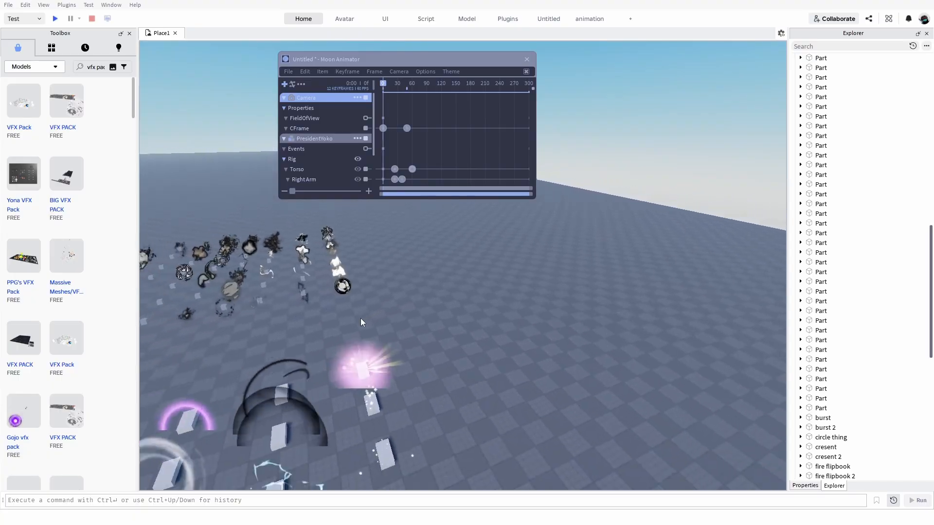
{"action": "key", "text": "s"}
{"action": "right_click_drag", "start_coordinate": [426, 324], "coordinate": [409, 288]}
{"action": "key", "text": "s"}
{"action": "key", "text": "w"}
{"action": "key", "text": "d"}
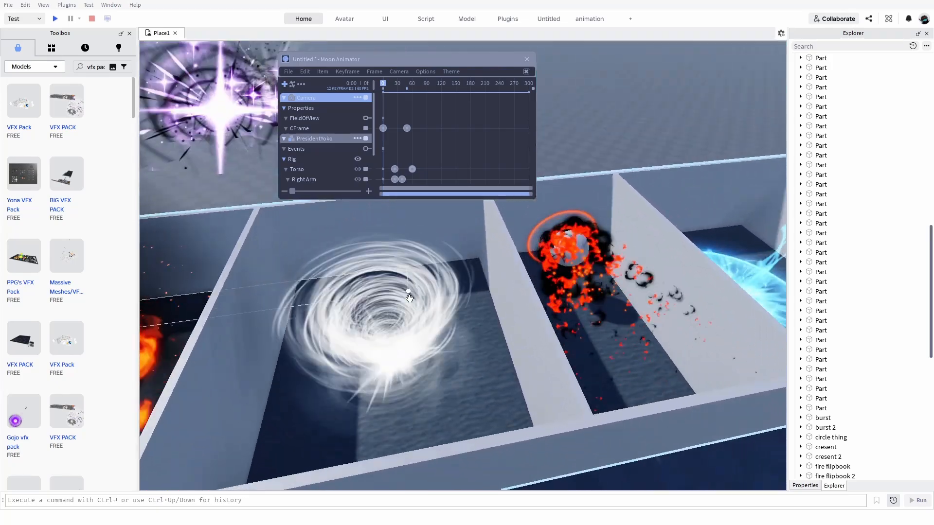
{"action": "key", "text": "d"}
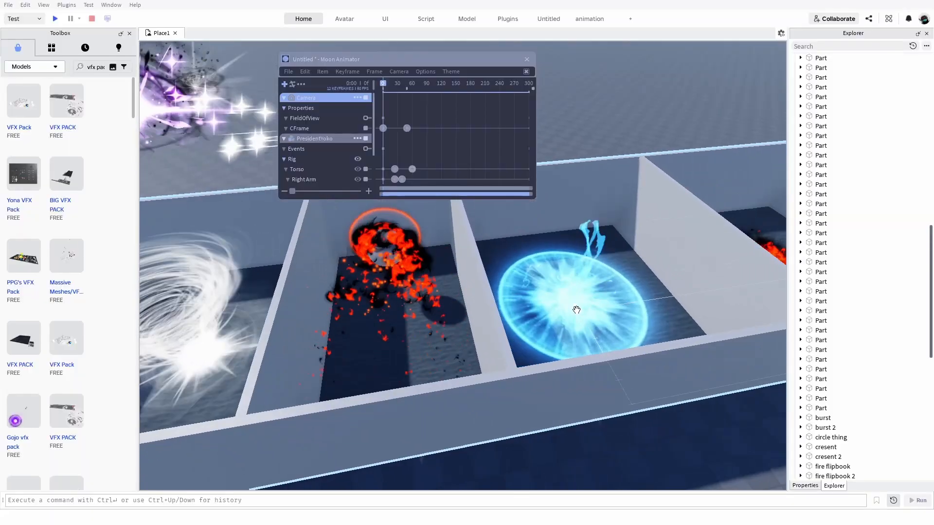
{"action": "right_click_drag", "start_coordinate": [576, 310], "coordinate": [571, 311]}
{"action": "right_click_drag", "start_coordinate": [494, 355], "coordinate": [495, 356]}
{"action": "key", "text": "d"}
{"action": "key", "text": "d"}
{"action": "right_click_drag", "start_coordinate": [427, 355], "coordinate": [425, 355]}
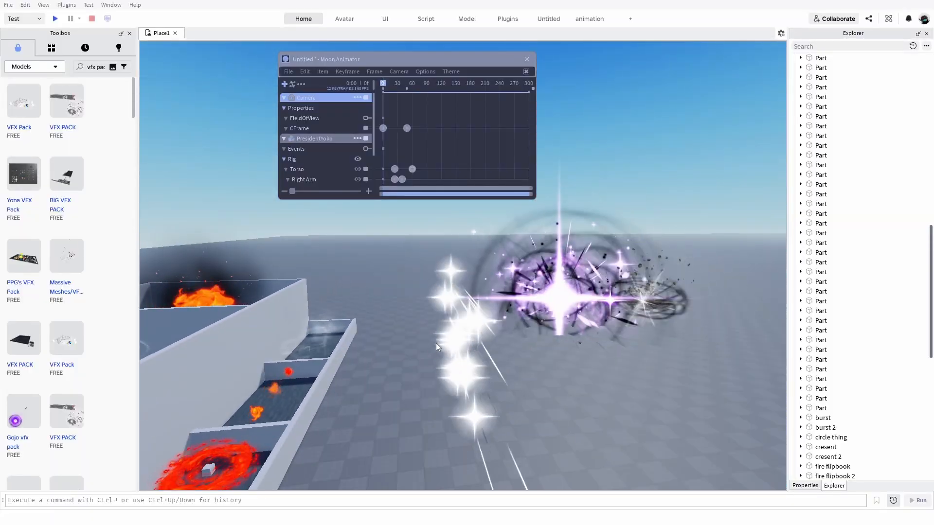
Select the vfx pack model with the purple explosion and white star effects, inspect it from several angles, and deselect it.
{"action": "left_click_drag", "start_coordinate": [473, 343], "coordinate": [485, 342]}
{"action": "right_click_drag", "start_coordinate": [485, 343], "coordinate": [484, 343]}
{"action": "left_click_drag", "start_coordinate": [485, 343], "coordinate": [485, 343]}
{"action": "right_click_drag", "start_coordinate": [485, 343], "coordinate": [485, 343]}
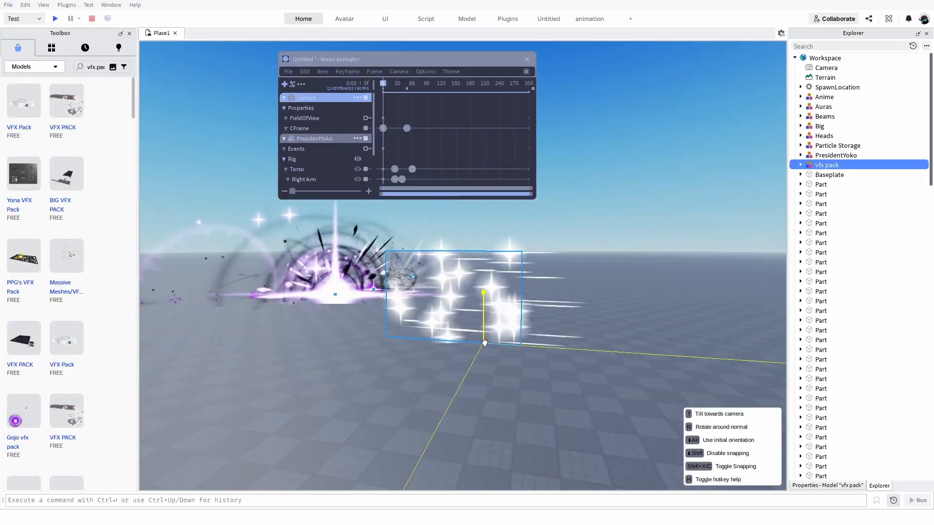
{"action": "left_click_drag", "start_coordinate": [485, 343], "coordinate": [484, 343]}
{"action": "right_click_drag", "start_coordinate": [485, 343], "coordinate": [485, 343]}
{"action": "left_click_drag", "start_coordinate": [485, 343], "coordinate": [484, 342]}
{"action": "right_click_drag", "start_coordinate": [485, 343], "coordinate": [485, 342]}
{"action": "key", "text": "w"}
{"action": "left_click_drag", "start_coordinate": [485, 343], "coordinate": [485, 343]}
{"action": "right_click_drag", "start_coordinate": [485, 343], "coordinate": [489, 343]}
{"action": "left_click_drag", "start_coordinate": [485, 343], "coordinate": [489, 343]}
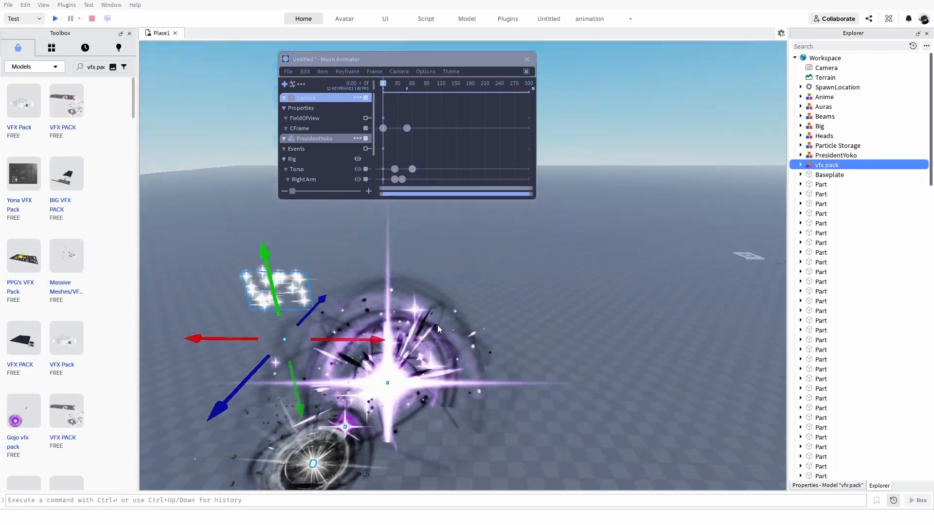
{"action": "key", "text": "a"}
{"action": "right_click_drag", "start_coordinate": [437, 325], "coordinate": [438, 325]}
{"action": "scroll", "coordinate": [438, 325], "scroll_direction": "down", "scroll_amount": 1}
{"action": "left_click", "coordinate": [496, 286]}
{"action": "right_click_drag", "start_coordinate": [496, 287], "coordinate": [496, 279]}
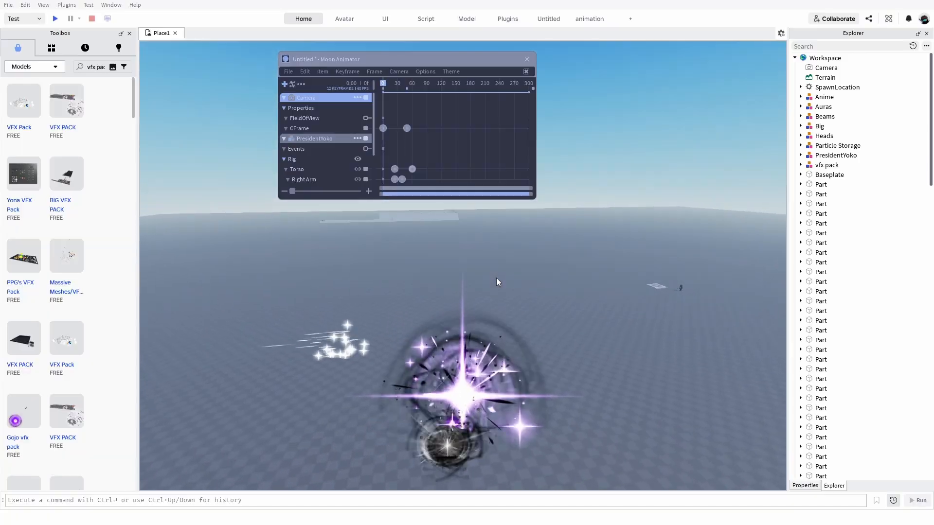
Select and expand the vfx pack model, and delete its Explosion part.
{"action": "scroll", "coordinate": [496, 278], "scroll_direction": "down", "scroll_amount": 2}
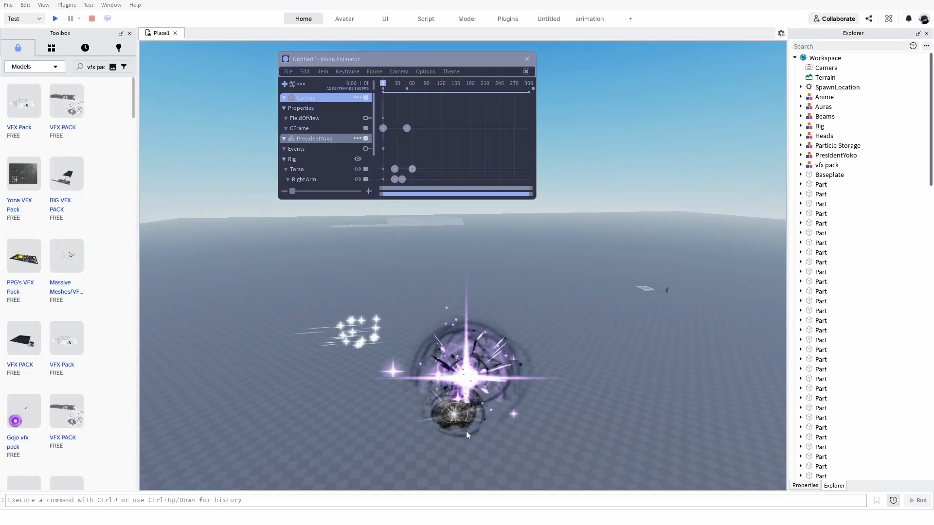
{"action": "key", "text": "w"}
{"action": "key", "text": "a"}
{"action": "left_click", "coordinate": [381, 335]}
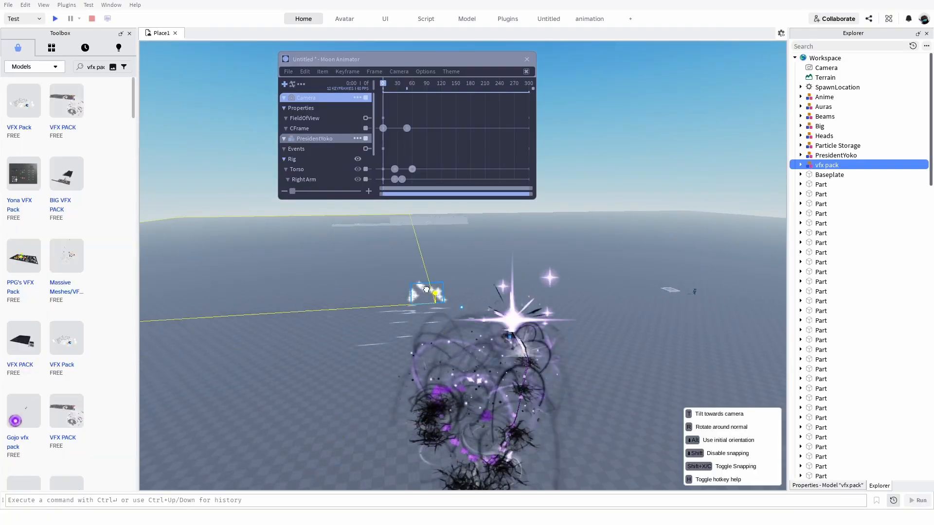
{"action": "left_click", "coordinate": [800, 165]}
{"action": "left_click", "coordinate": [806, 174]}
{"action": "left_click", "coordinate": [806, 175]}
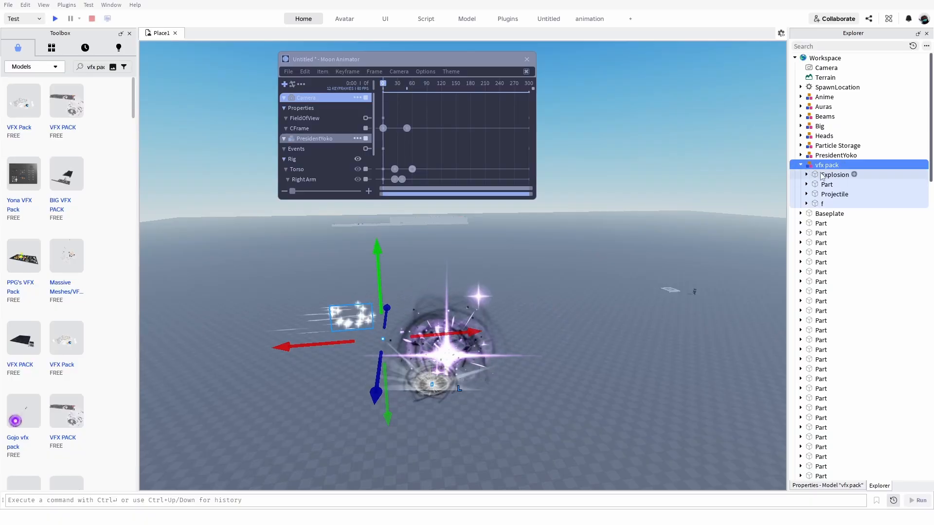
{"action": "left_click", "coordinate": [832, 175]}
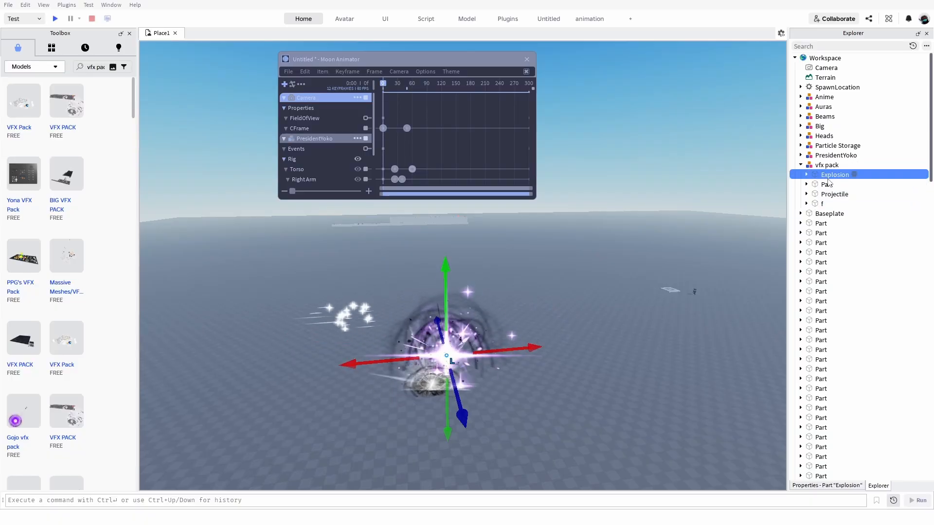
{"action": "key", "text": "Delete"}
Check which effect the Part inside vfx pack holds, and delete the model's Projectile part.
{"action": "left_click", "coordinate": [827, 174]}
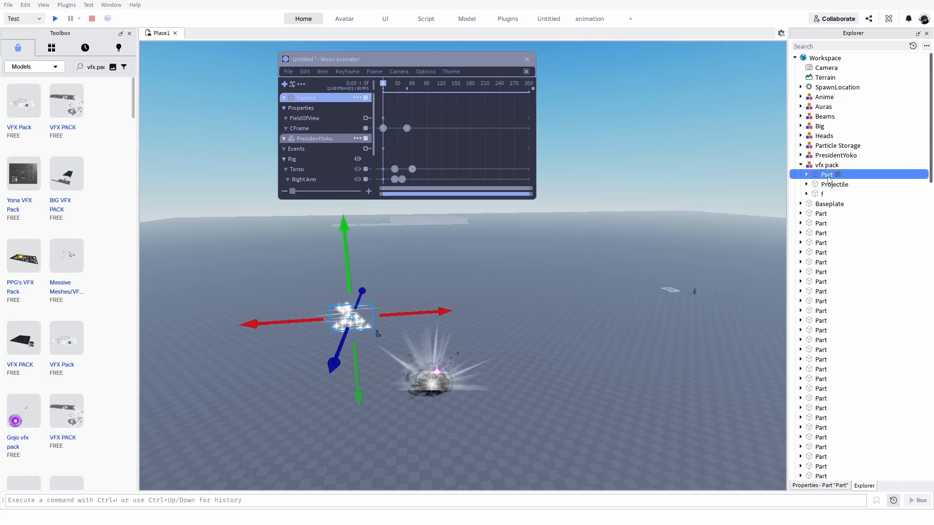
{"action": "left_click", "coordinate": [830, 185]}
{"action": "key", "text": "Delete"}
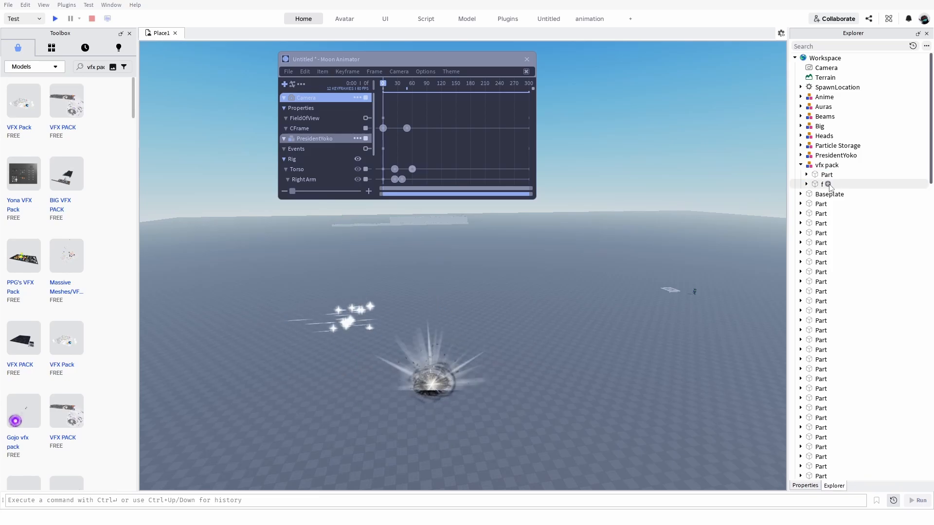
Delete the part named f from the vfx pack model.
{"action": "left_click", "coordinate": [826, 184]}
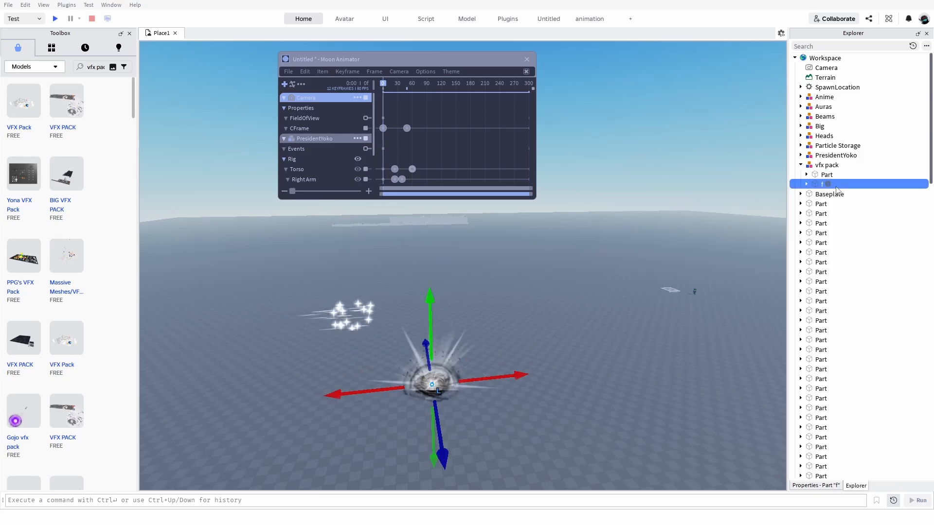
{"action": "key", "text": "Delete"}
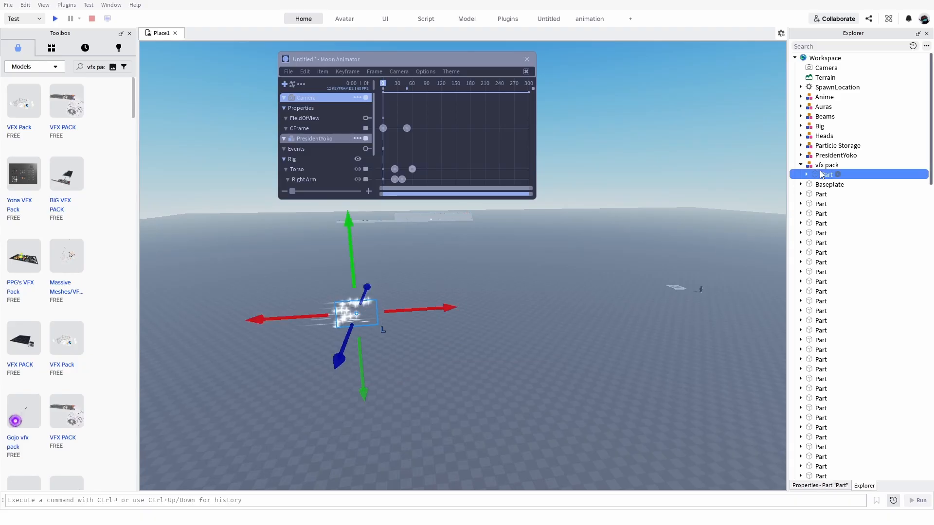
Select the vfx pack model and move it across the baseplate toward the character.
{"action": "left_click_drag", "start_coordinate": [369, 321], "coordinate": [487, 300]}
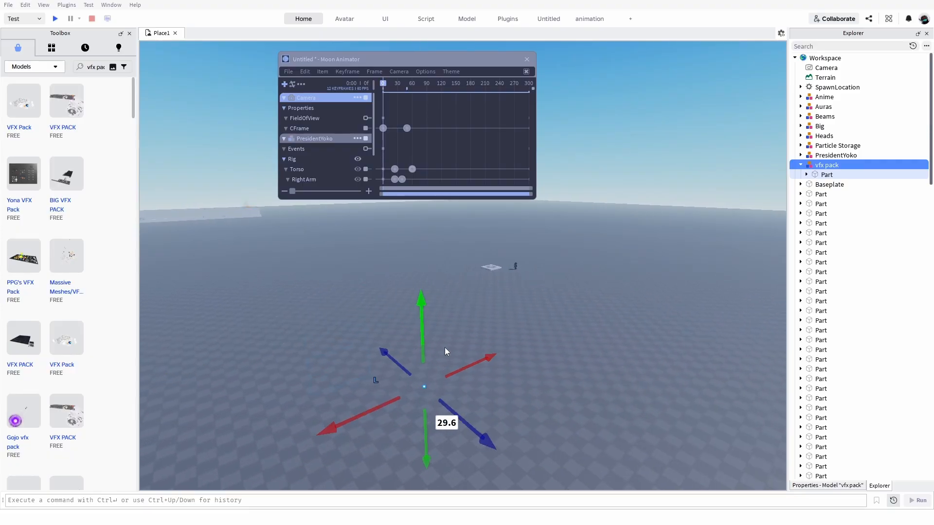
{"action": "right_click_drag", "start_coordinate": [444, 347], "coordinate": [460, 335]}
{"action": "left_click_drag", "start_coordinate": [461, 329], "coordinate": [678, 220]}
{"action": "right_click_drag", "start_coordinate": [677, 220], "coordinate": [678, 220]}
{"action": "left_click_drag", "start_coordinate": [627, 249], "coordinate": [521, 214]}
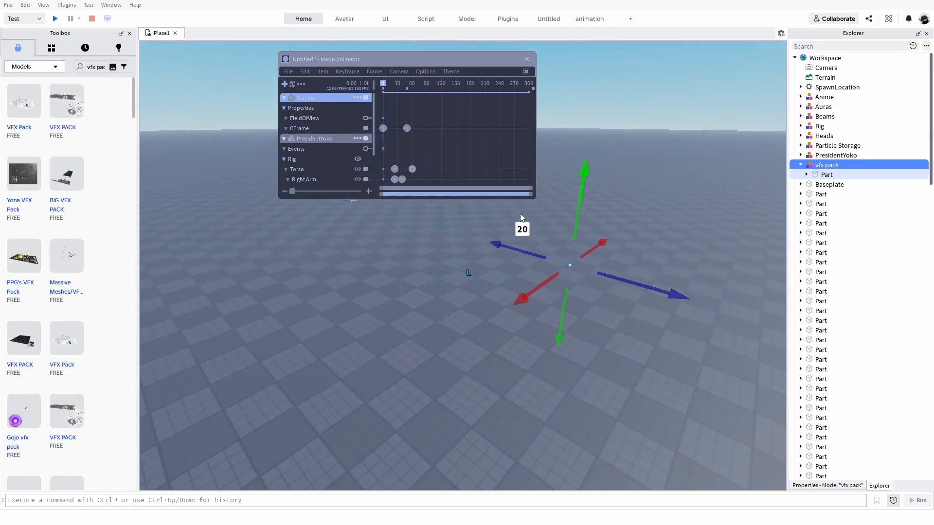
{"action": "right_click_drag", "start_coordinate": [520, 214], "coordinate": [520, 217]}
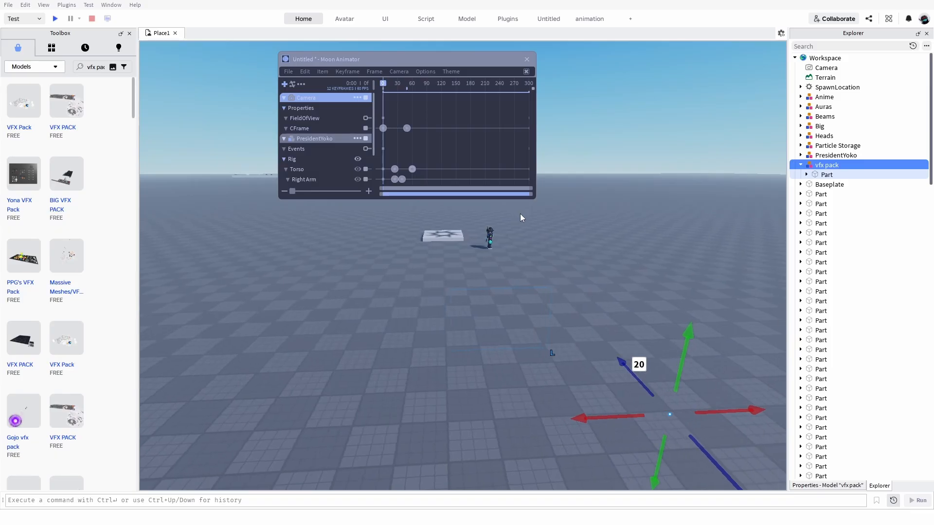
Set the animation playhead to frame 32.
{"action": "left_click", "coordinate": [405, 154]}
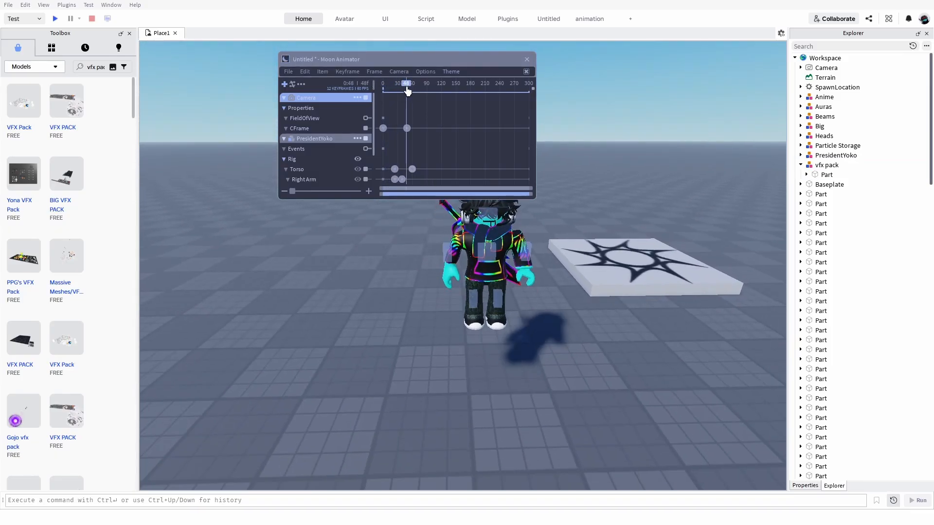
{"action": "left_click_drag", "start_coordinate": [407, 91], "coordinate": [400, 96]}
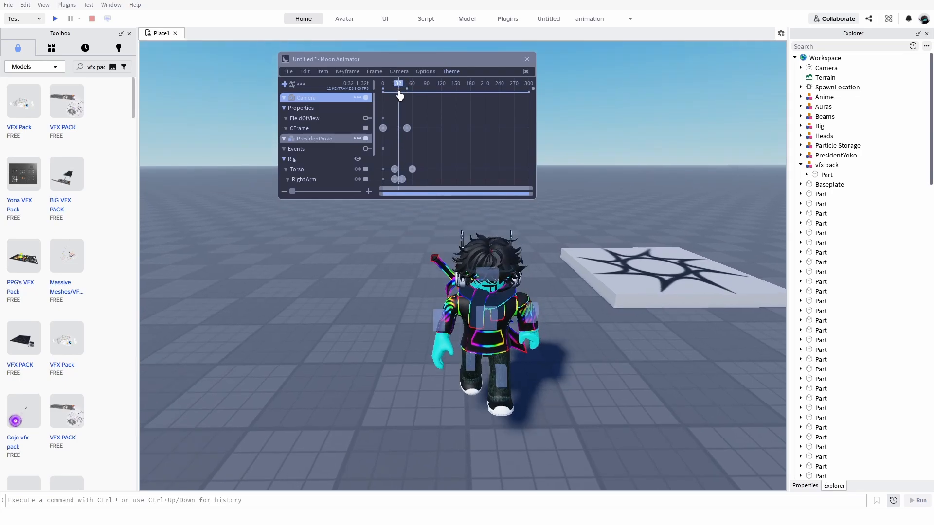
Try to add the vfx pack model with the white star effects as an item in the animation.
{"action": "key", "text": "s"}
{"action": "right_click_drag", "start_coordinate": [654, 262], "coordinate": [651, 264]}
{"action": "key", "text": "w"}
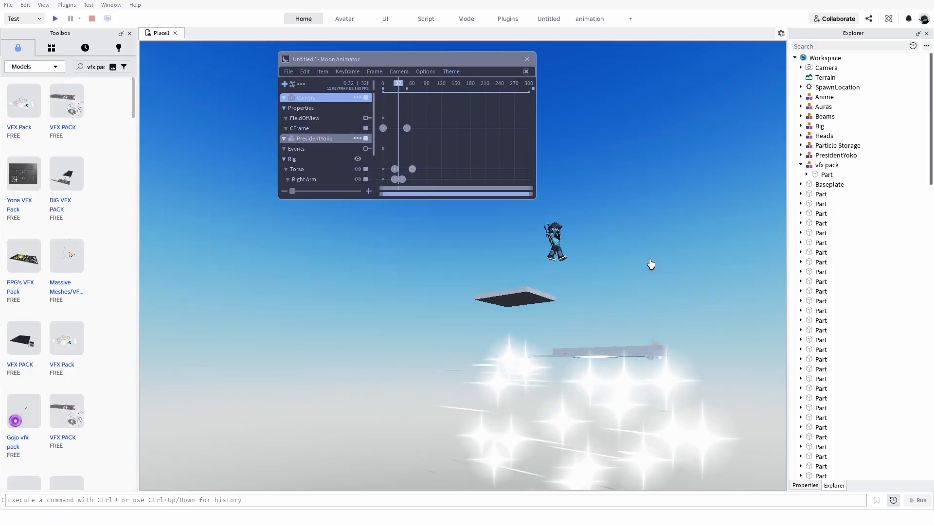
{"action": "left_click", "coordinate": [285, 84]}
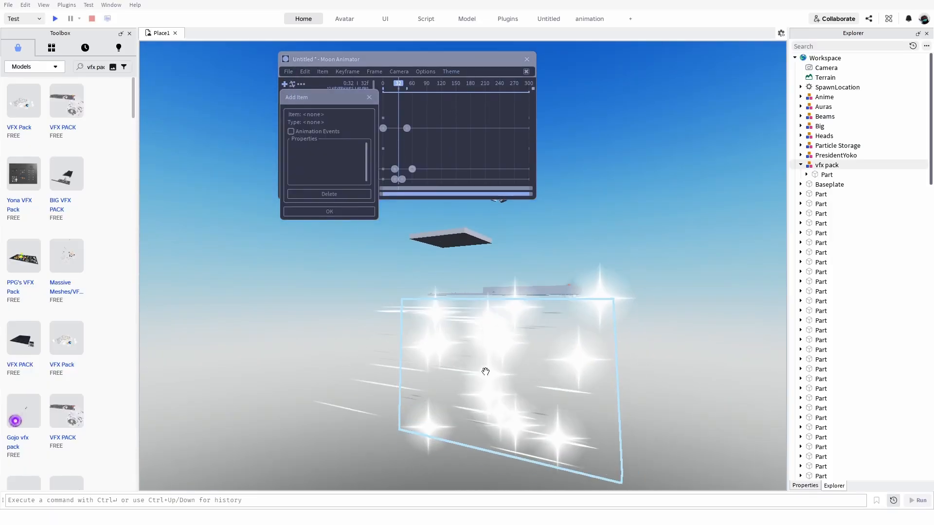
{"action": "left_click", "coordinate": [467, 346]}
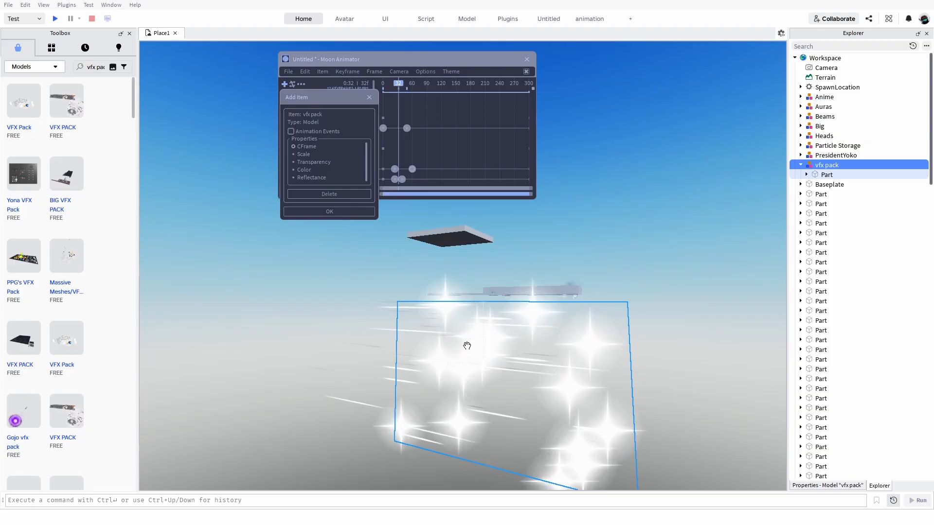
{"action": "left_click", "coordinate": [330, 213]}
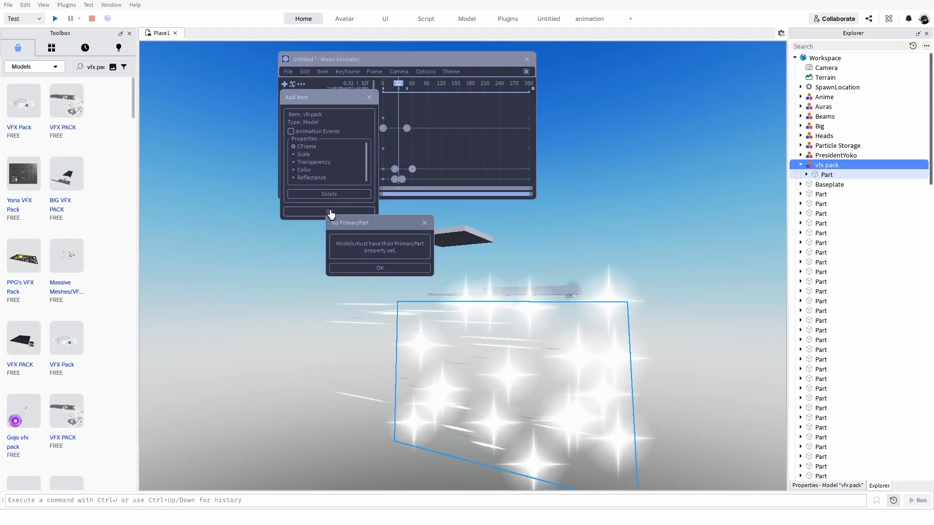
{"action": "left_click", "coordinate": [410, 267]}
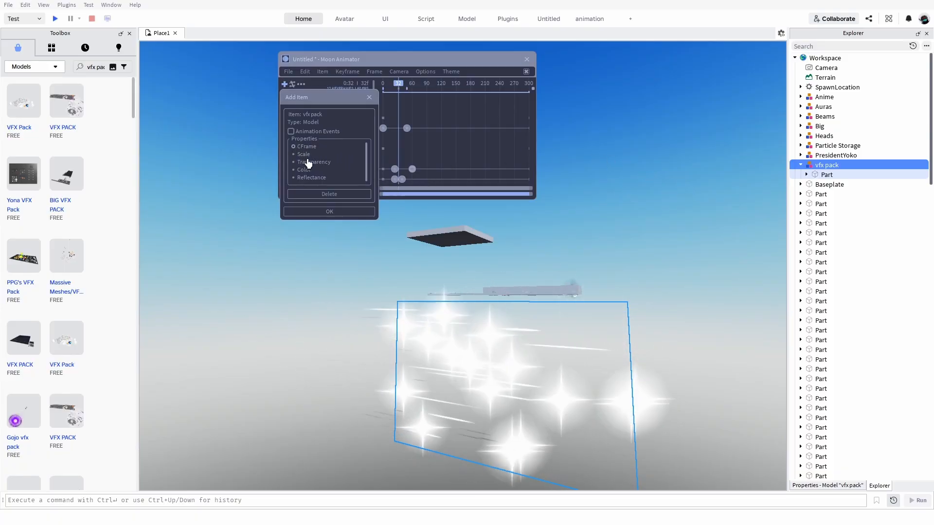
Retry adding vfx pack with Animation Events enabled, and turn that option off again.
{"action": "left_click", "coordinate": [290, 131]}
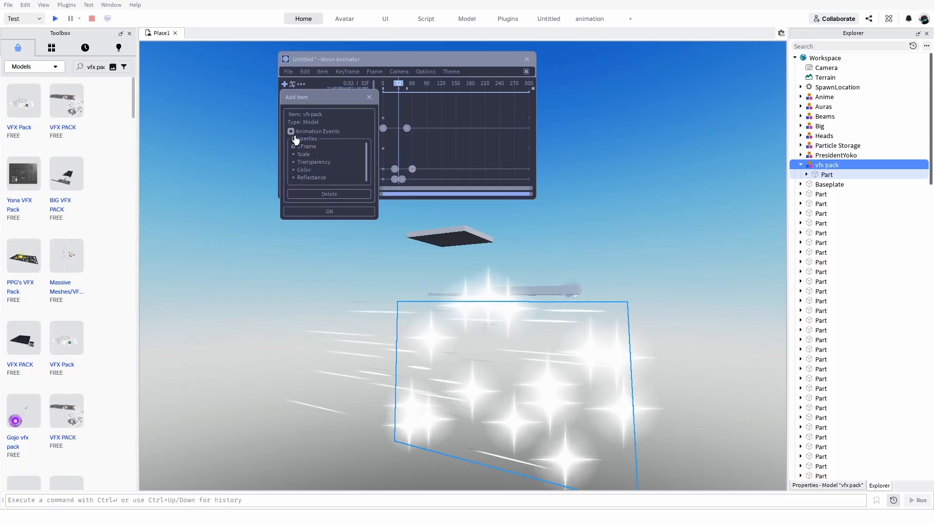
{"action": "left_click", "coordinate": [328, 211]}
{"action": "left_click", "coordinate": [393, 271]}
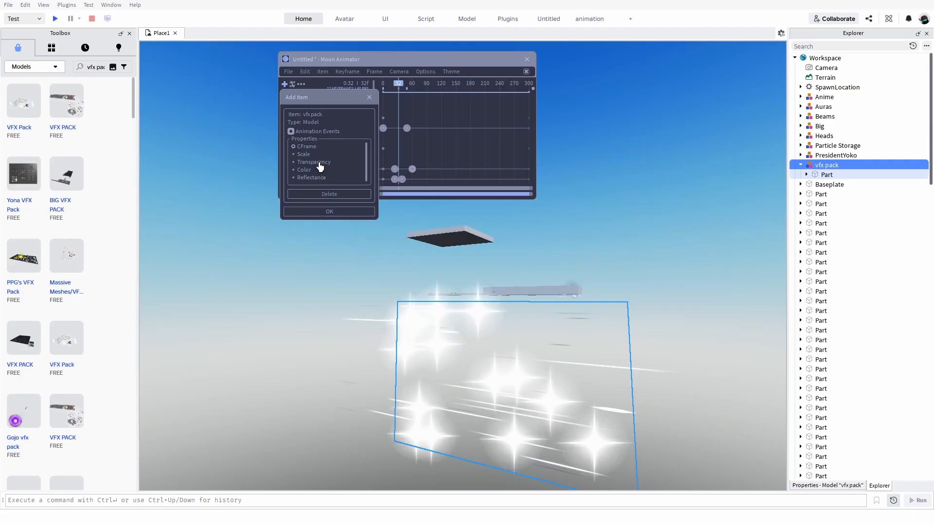
{"action": "left_click", "coordinate": [291, 132]}
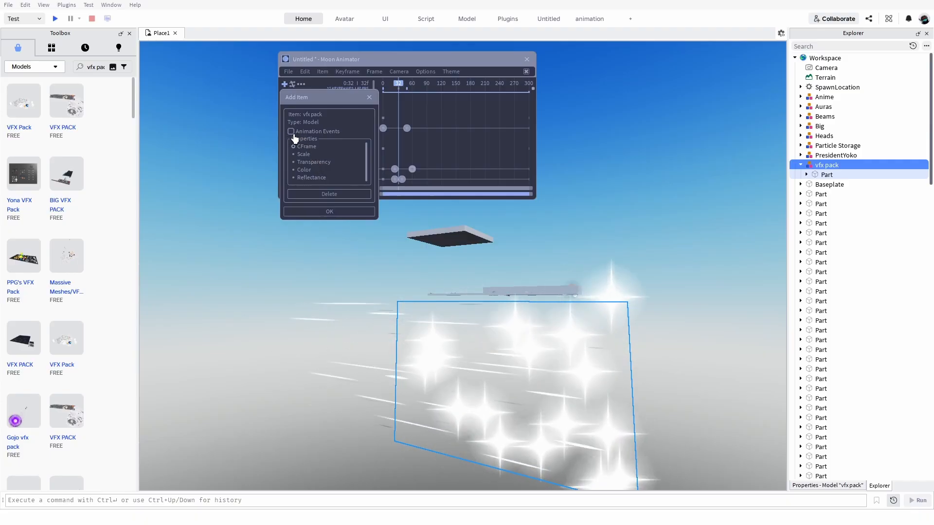
Delete the vfx pack model from the workspace and dismiss the Add Item window.
{"action": "left_click", "coordinate": [807, 174]}
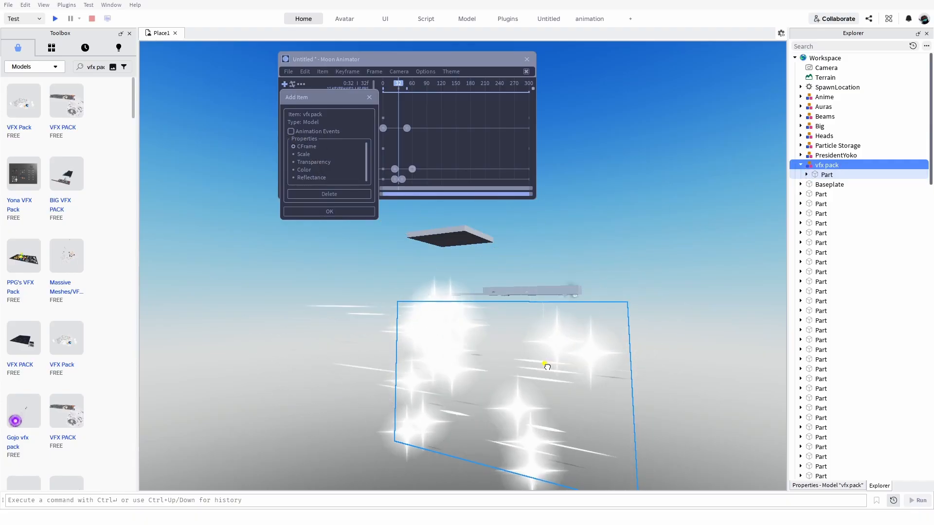
{"action": "key", "text": "Delete"}
{"action": "right_click_drag", "start_coordinate": [532, 363], "coordinate": [529, 357]}
{"action": "key", "text": "w"}
{"action": "key", "text": "w"}
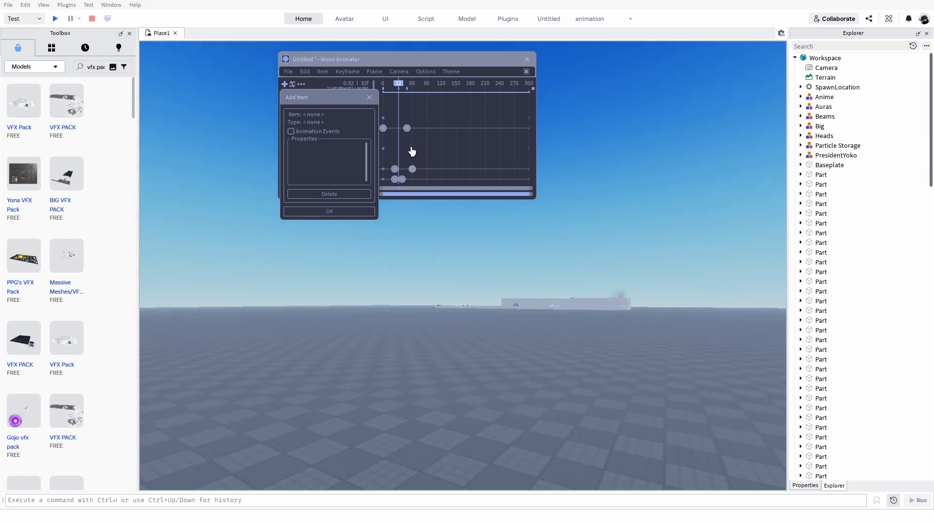
{"action": "key", "text": "w"}
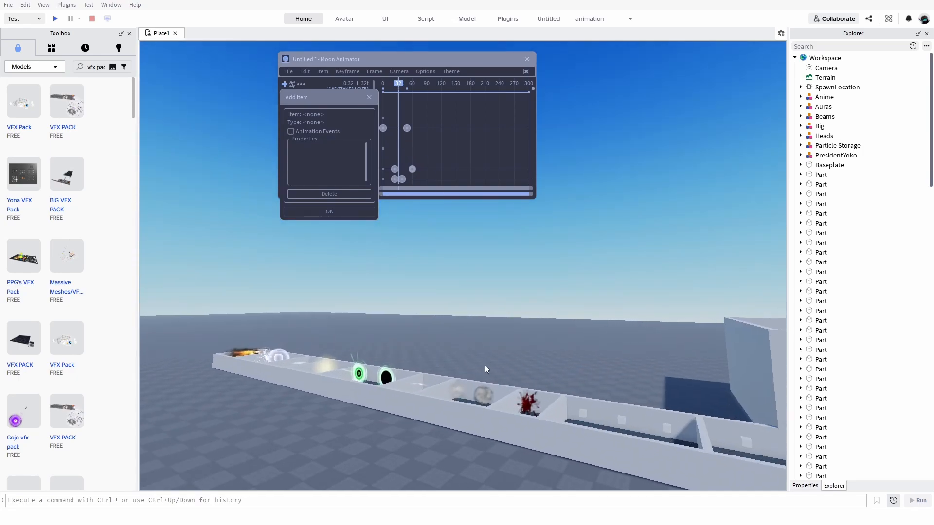
{"action": "left_click", "coordinate": [367, 99]}
Select the Anime model through the white slash effect in the rack, and expand it and its Crack-01 part.
{"action": "key", "text": "w"}
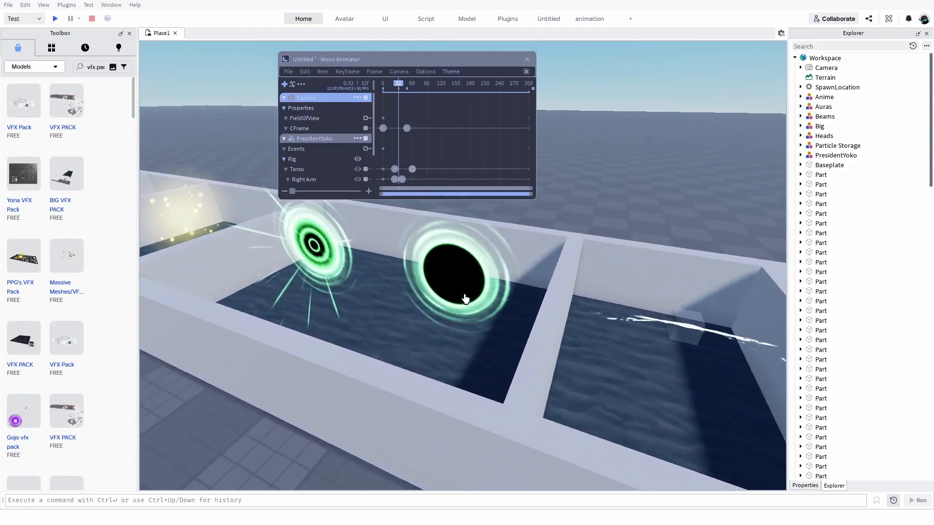
{"action": "key", "text": "d"}
{"action": "key", "text": "s"}
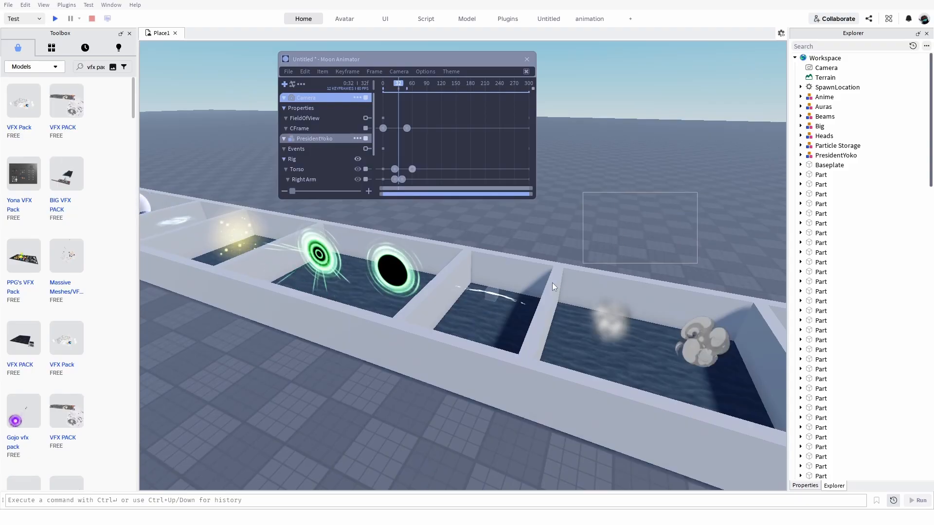
{"action": "left_click", "coordinate": [491, 294]}
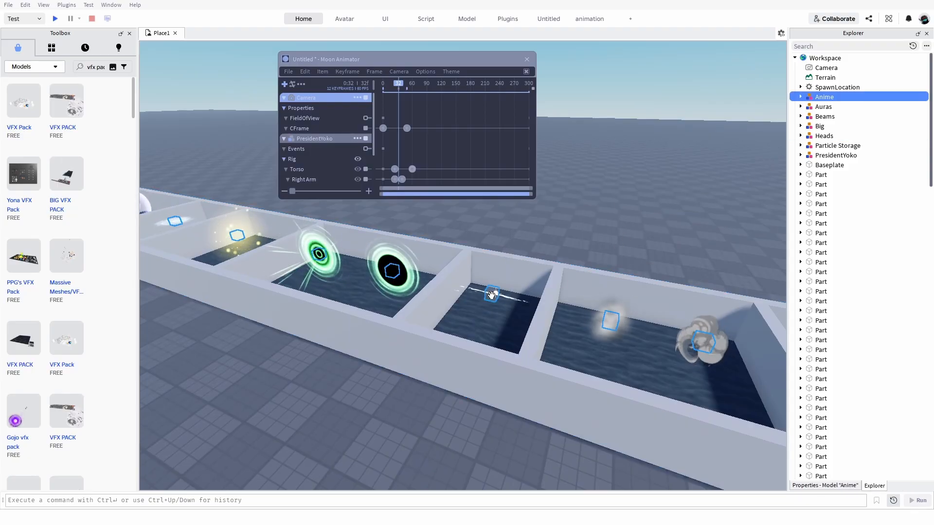
{"action": "left_click", "coordinate": [800, 97]}
{"action": "left_click", "coordinate": [825, 155]}
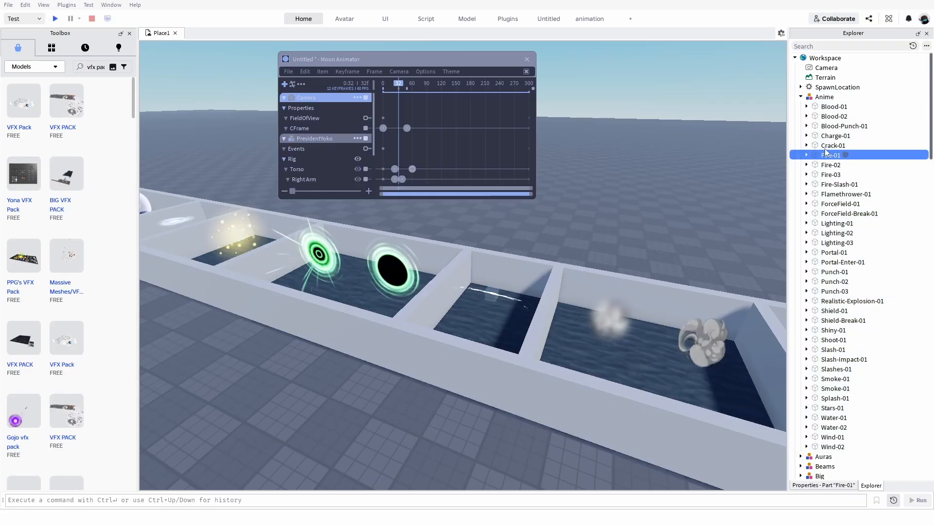
{"action": "key", "text": "Up"}
{"action": "key", "text": "Right"}
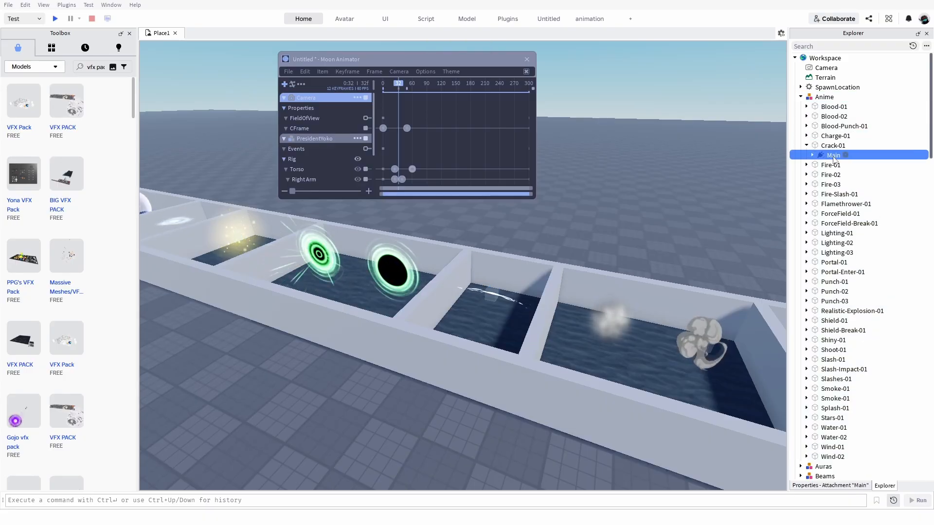
Check the Anime model's parts one by one from Punch-02 to Slash-Impact-01 to find the white slash effect.
{"action": "left_click", "coordinate": [834, 292]}
{"action": "key", "text": "f"}
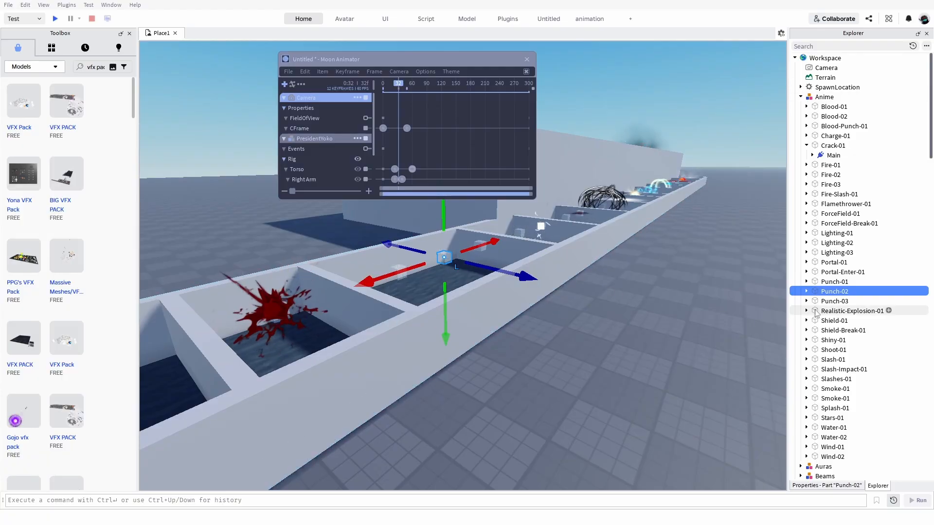
{"action": "left_click", "coordinate": [540, 227]}
{"action": "key", "text": "f"}
{"action": "scroll", "coordinate": [676, 255], "scroll_direction": "down", "scroll_amount": 5}
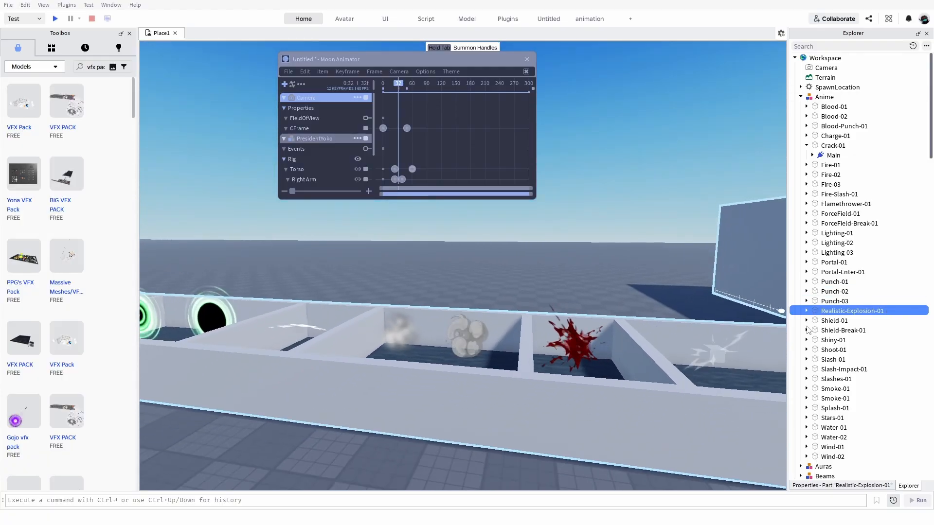
{"action": "left_click", "coordinate": [834, 321]}
{"action": "left_click", "coordinate": [837, 330]}
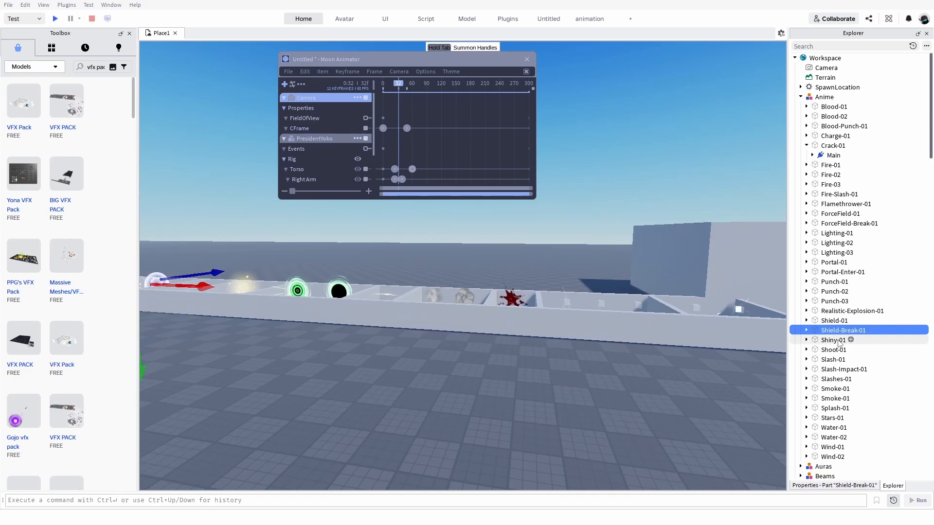
{"action": "left_click", "coordinate": [838, 340]}
{"action": "left_click", "coordinate": [839, 350]}
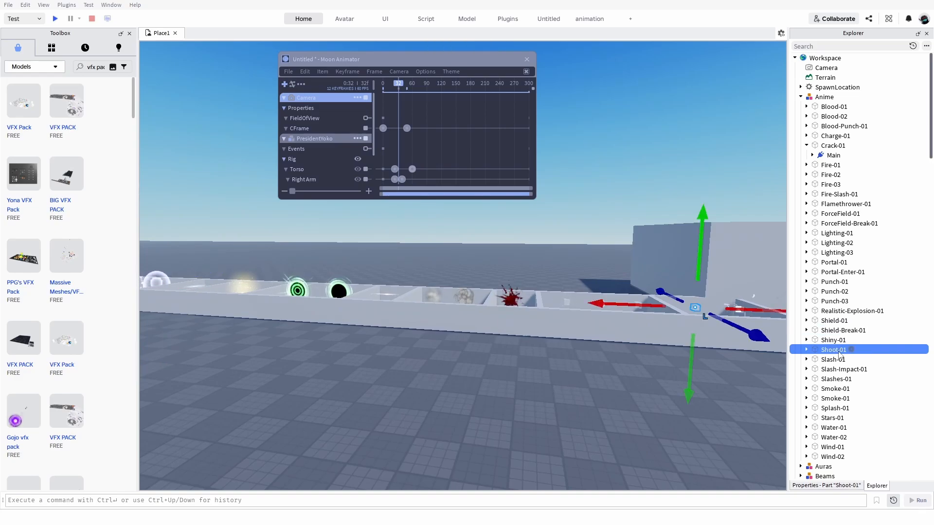
{"action": "left_click", "coordinate": [822, 360]}
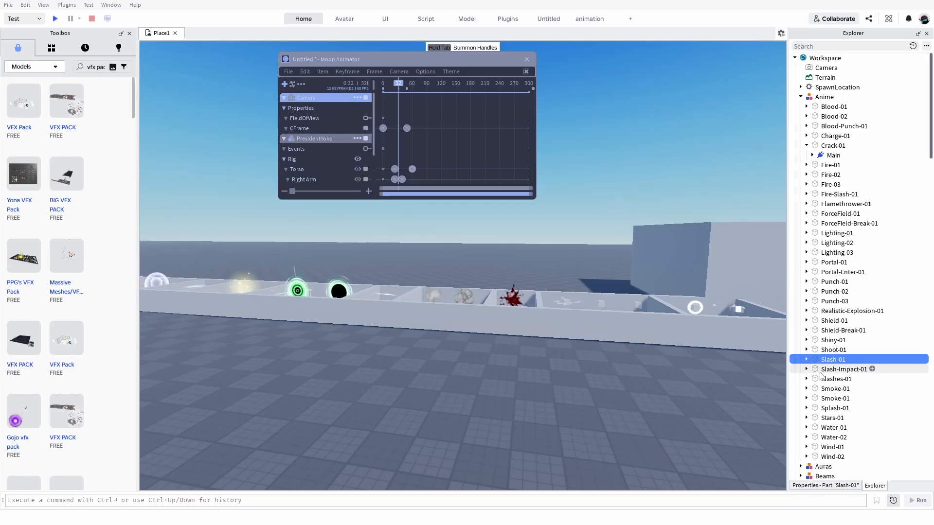
{"action": "left_click", "coordinate": [821, 370]}
{"action": "key", "text": "f"}
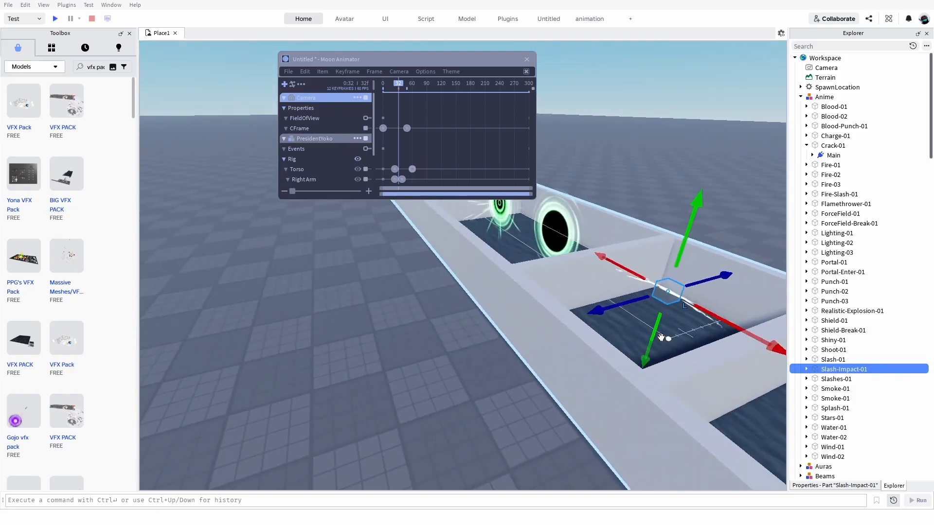
Move the Slash-Impact-01 effect and the other Anime effects out of the rack onto the open baseplate.
{"action": "left_click_drag", "start_coordinate": [556, 300], "coordinate": [499, 319]}
{"action": "key", "text": "w"}
{"action": "key", "text": "d"}
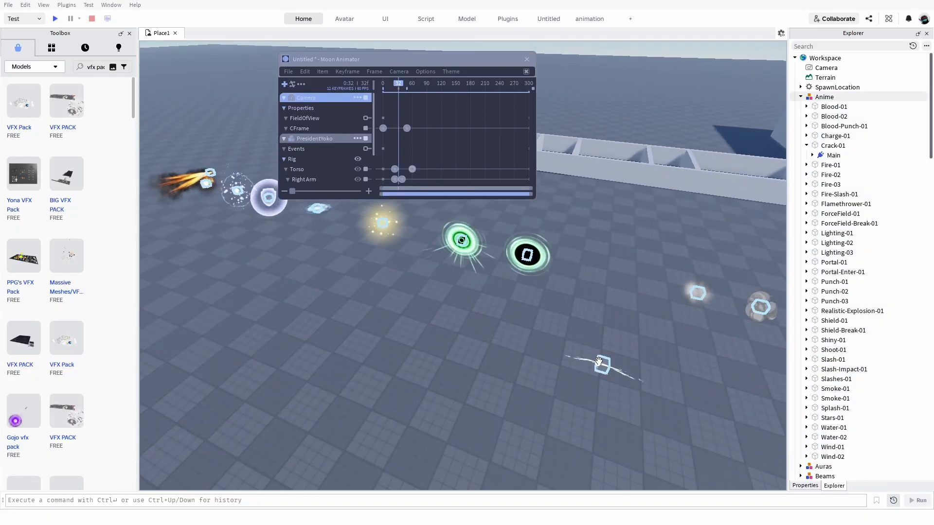
Identify which effects the Anime parts Portal-01, Punch-03, Shield-01 and Slashes-01 hold.
{"action": "key", "text": "w"}
{"action": "key", "text": "d"}
{"action": "left_click", "coordinate": [839, 264]}
{"action": "left_click", "coordinate": [834, 301]}
{"action": "left_click", "coordinate": [834, 321]}
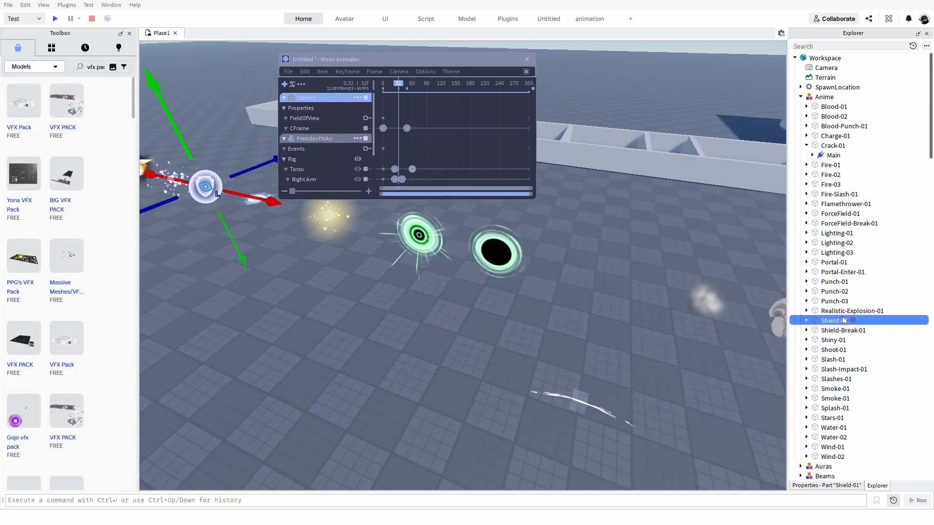
{"action": "left_click", "coordinate": [843, 377]}
{"action": "right_click_drag", "start_coordinate": [688, 423], "coordinate": [683, 396]}
{"action": "key", "text": "s"}
{"action": "key", "text": "a"}
{"action": "key", "text": "d"}
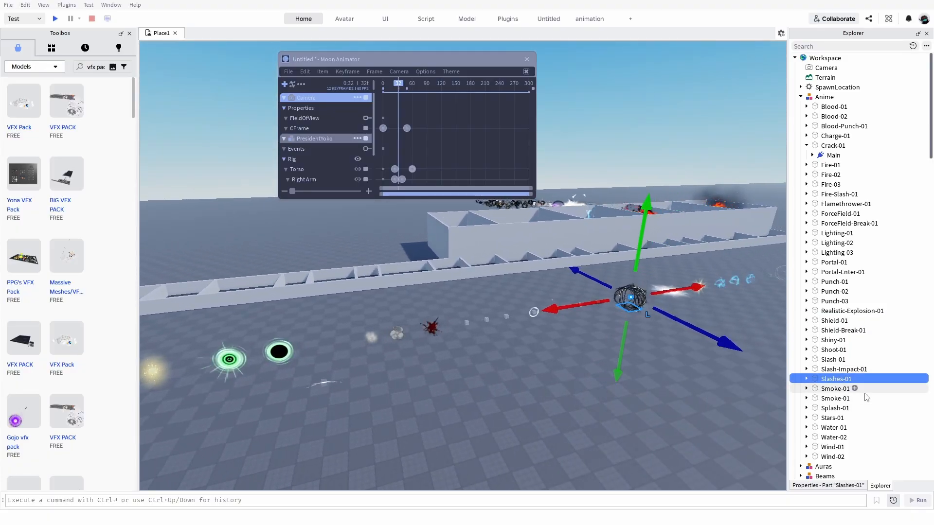
Check where the Anime parts Splash-01, Stars-01, Water-01 and Blood-01 sit in the row of effects.
{"action": "left_click", "coordinate": [835, 408]}
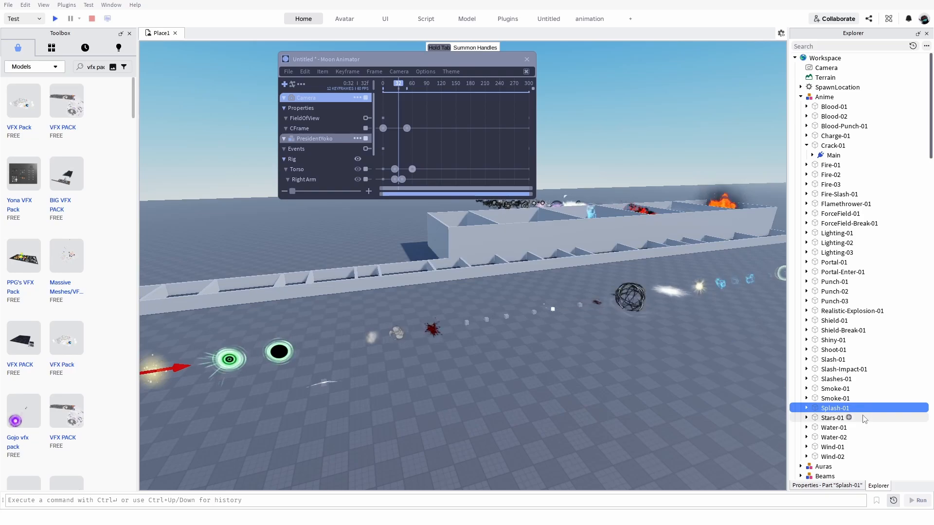
{"action": "left_click", "coordinate": [865, 420]}
{"action": "left_click", "coordinate": [865, 436]}
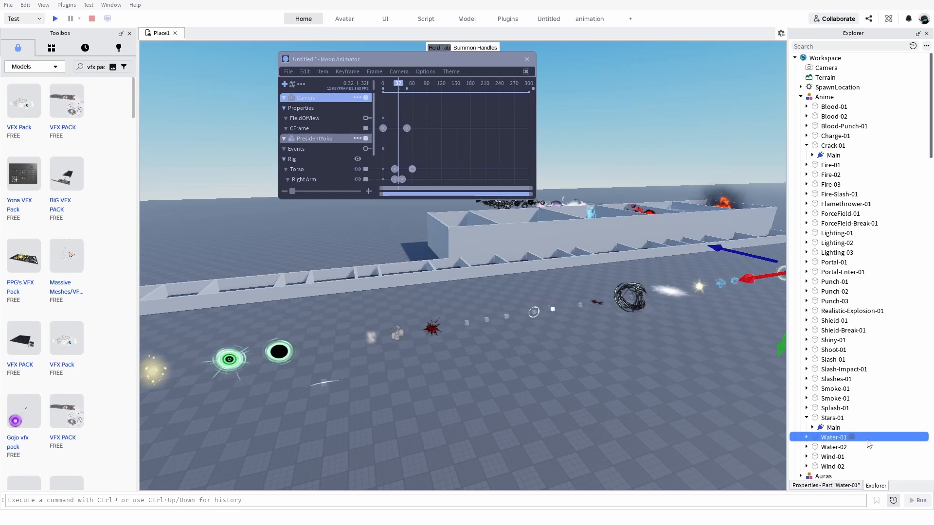
{"action": "left_click", "coordinate": [425, 406]}
{"action": "key", "text": "a"}
{"action": "left_click_drag", "start_coordinate": [371, 381], "coordinate": [395, 390]}
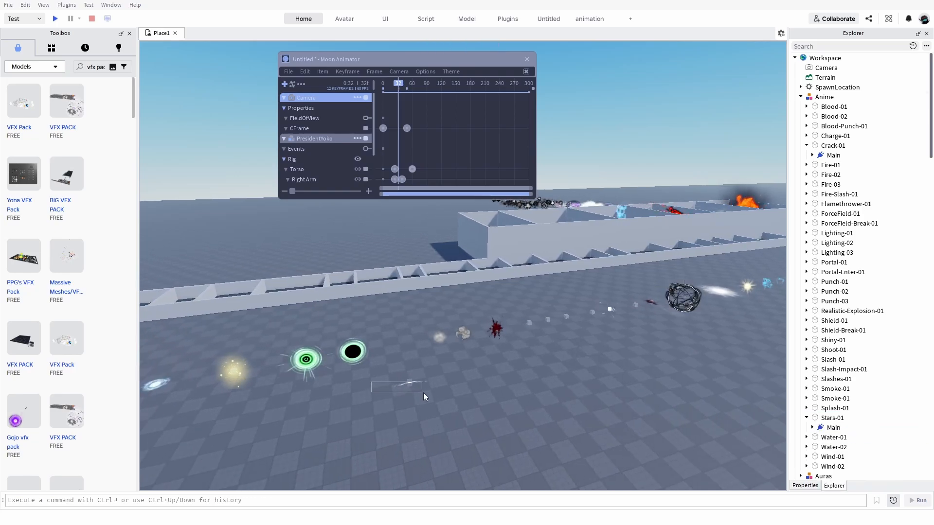
Ungroup the Anime model so its effects become separate parts in the workspace.
{"action": "right_click", "coordinate": [823, 101]}
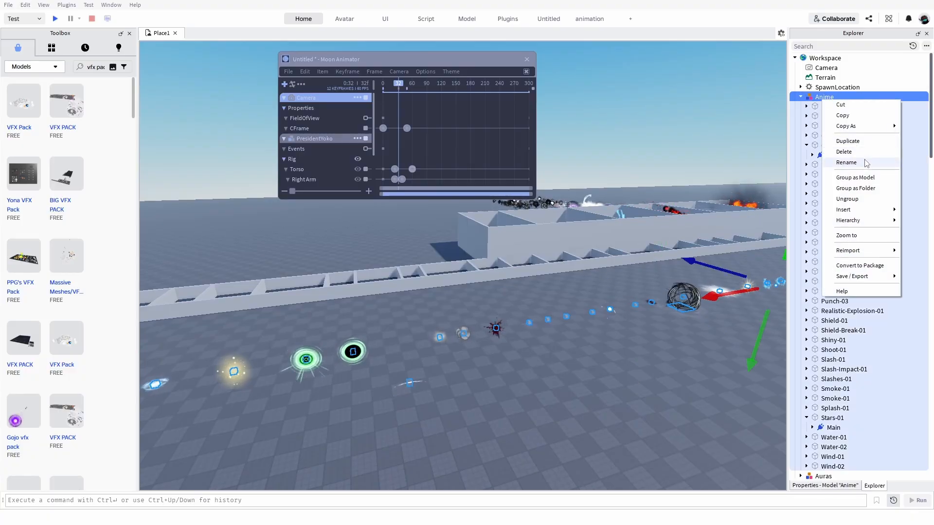
{"action": "left_click", "coordinate": [865, 199]}
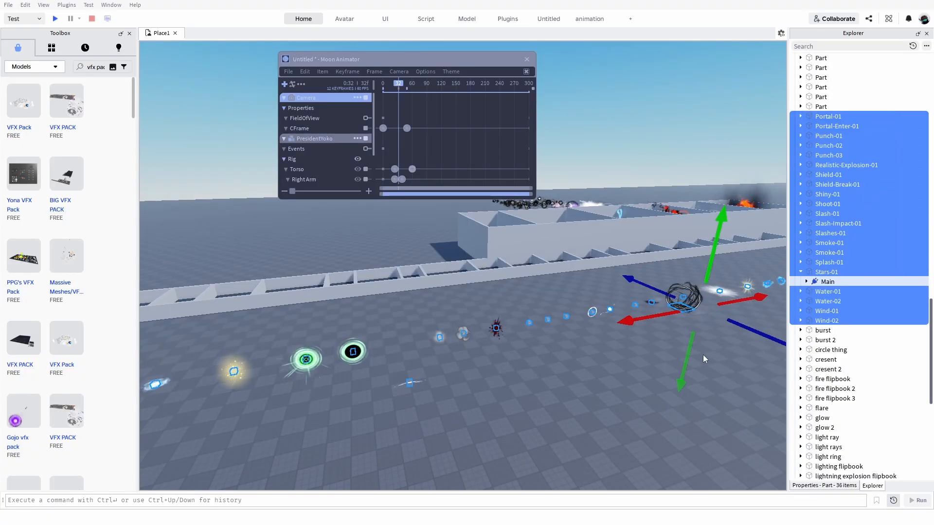
{"action": "key", "text": "a"}
{"action": "left_click", "coordinate": [481, 403]}
{"action": "scroll", "coordinate": [461, 388], "scroll_direction": "up", "scroll_amount": 2}
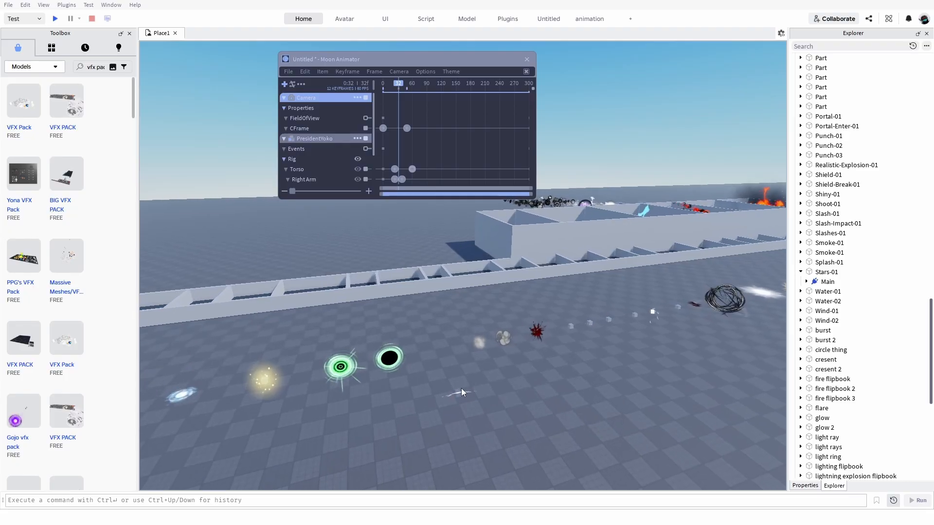
{"action": "scroll", "coordinate": [456, 407], "scroll_direction": "up", "scroll_amount": 2}
Move the Slash-Impact-01 effect away from the row of effects, across the baseplate towards the character.
{"action": "left_click", "coordinate": [455, 445]}
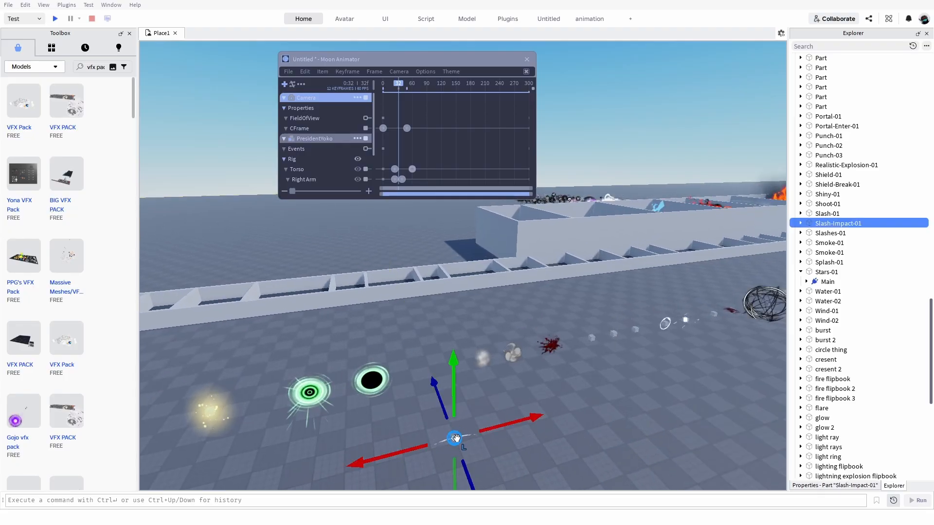
{"action": "left_click_drag", "start_coordinate": [455, 438], "coordinate": [553, 469]}
{"action": "right_click_drag", "start_coordinate": [553, 469], "coordinate": [553, 469]}
{"action": "key", "text": "w"}
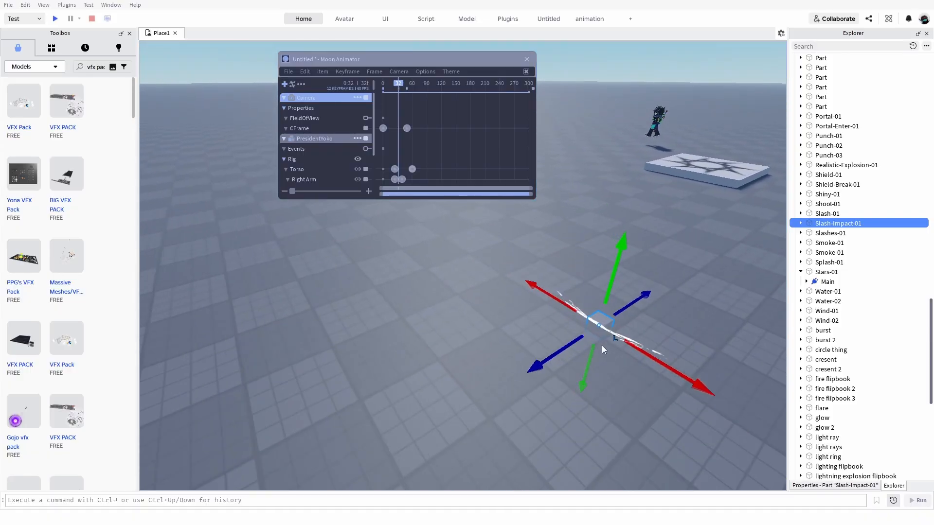
{"action": "key", "text": "w"}
{"action": "left_click_drag", "start_coordinate": [601, 330], "coordinate": [599, 327]}
{"action": "right_click_drag", "start_coordinate": [599, 327], "coordinate": [599, 327]}
{"action": "left_click_drag", "start_coordinate": [598, 327], "coordinate": [473, 389]}
Add Slash-Impact-01 to the Moon Animator timeline as an item with its CFrame property.
{"action": "left_click", "coordinate": [285, 88]}
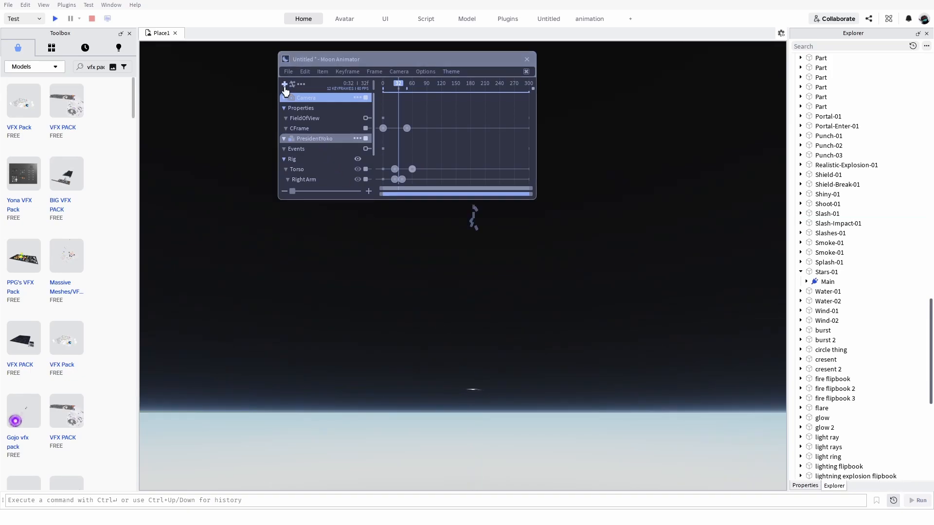
{"action": "scroll", "coordinate": [464, 407], "scroll_direction": "up", "scroll_amount": 4}
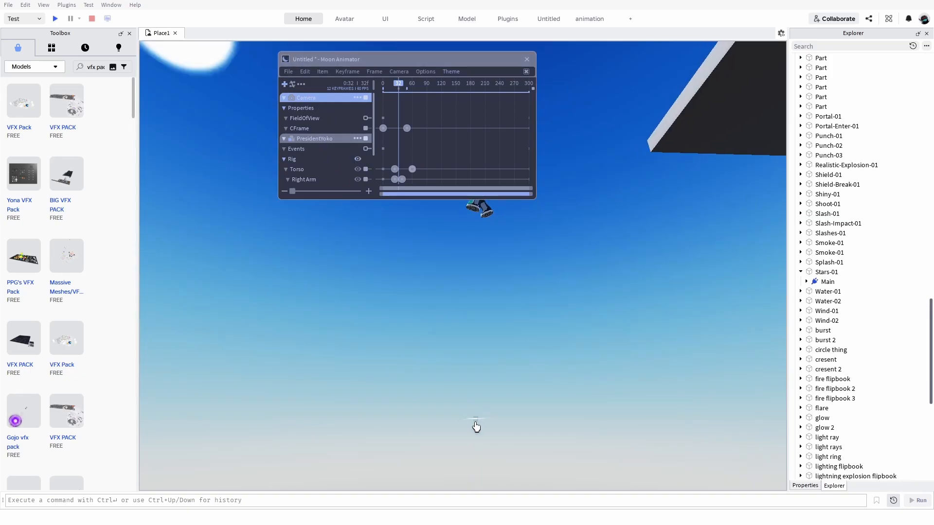
{"action": "right_click_drag", "start_coordinate": [477, 441], "coordinate": [406, 331]}
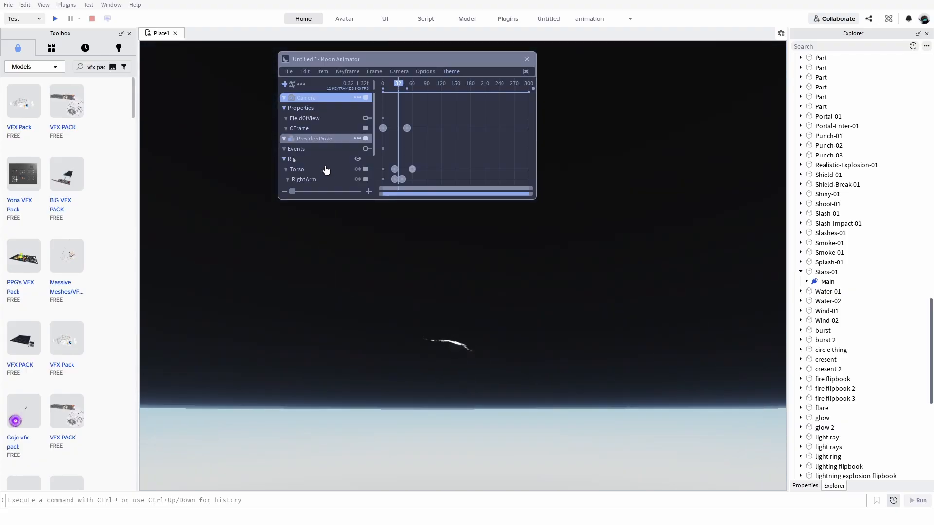
{"action": "left_click", "coordinate": [284, 84]}
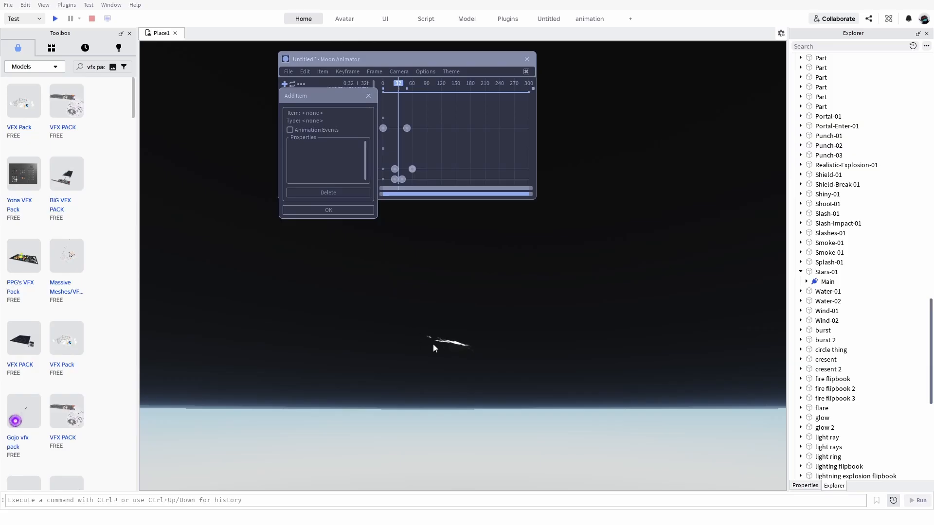
{"action": "left_click", "coordinate": [362, 211]}
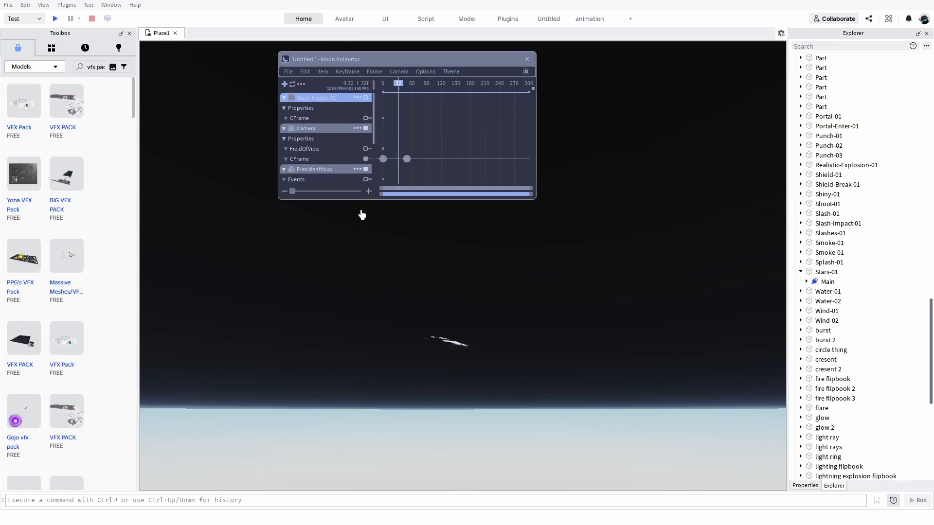
Try to keyframe a new position for the Slash-Impact-01 effect at frame 32.
{"action": "left_click", "coordinate": [462, 345]}
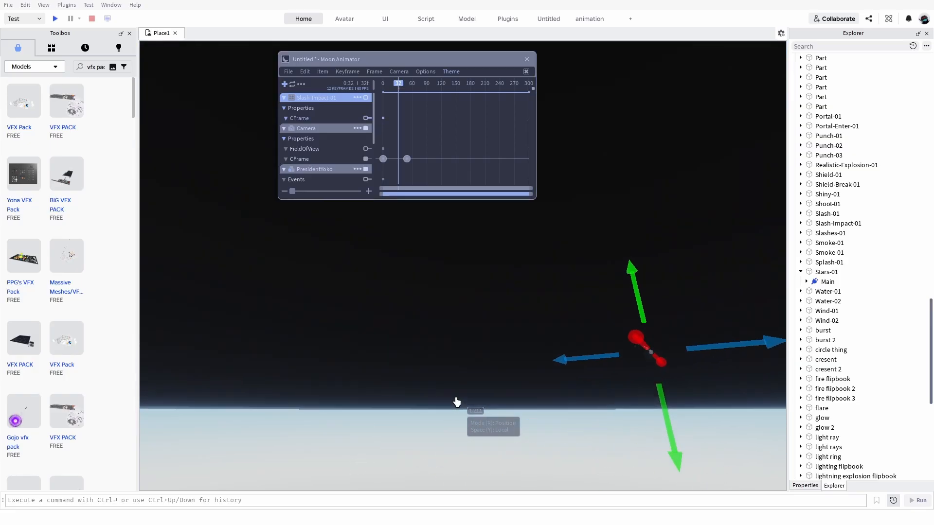
{"action": "right_click_drag", "start_coordinate": [457, 401], "coordinate": [656, 106]}
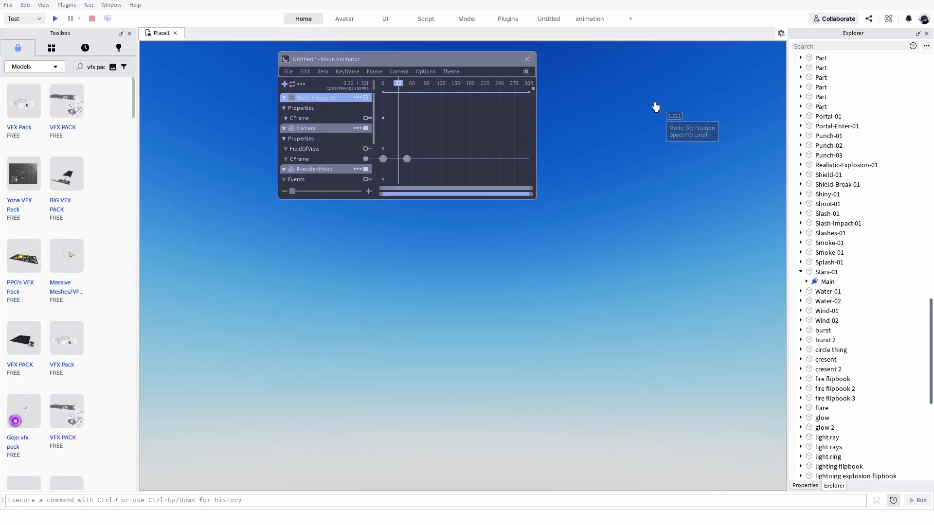
{"action": "right_click_drag", "start_coordinate": [505, 396], "coordinate": [504, 397]}
{"action": "left_click_drag", "start_coordinate": [505, 398], "coordinate": [578, 276]}
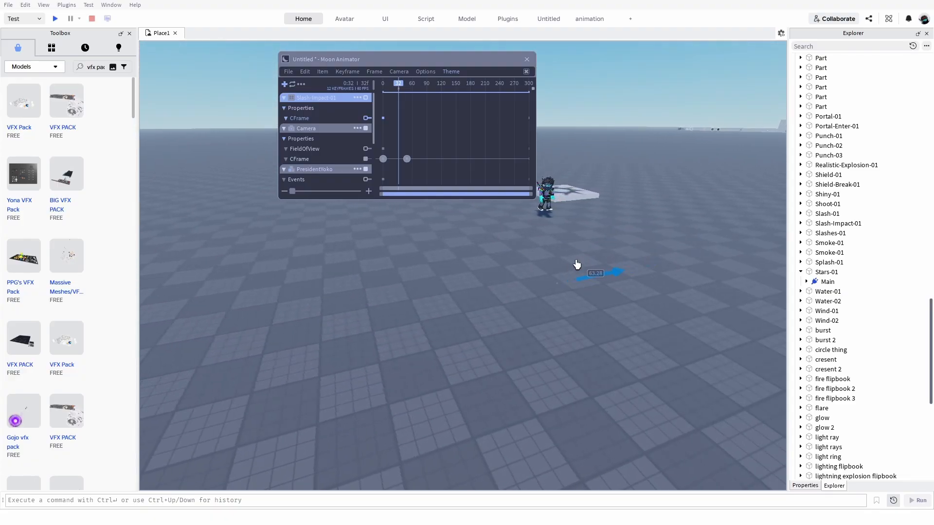
{"action": "left_click_drag", "start_coordinate": [579, 263], "coordinate": [579, 262]}
{"action": "right_click_drag", "start_coordinate": [579, 263], "coordinate": [579, 263]}
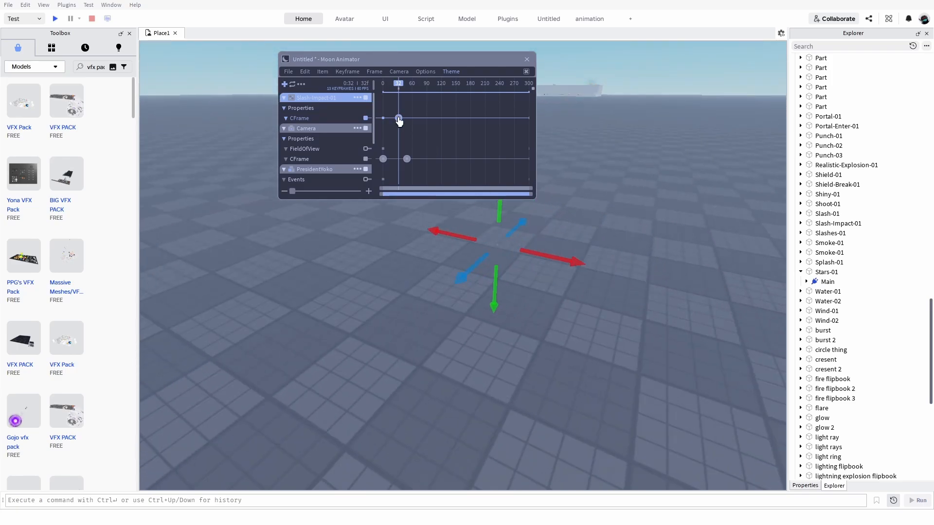
{"action": "left_click", "coordinate": [309, 136]}
At frame 0, keyframe the Slash-Impact-01 effect in a shifted position beneath the baseplate.
{"action": "left_click_drag", "start_coordinate": [398, 86], "coordinate": [346, 91]}
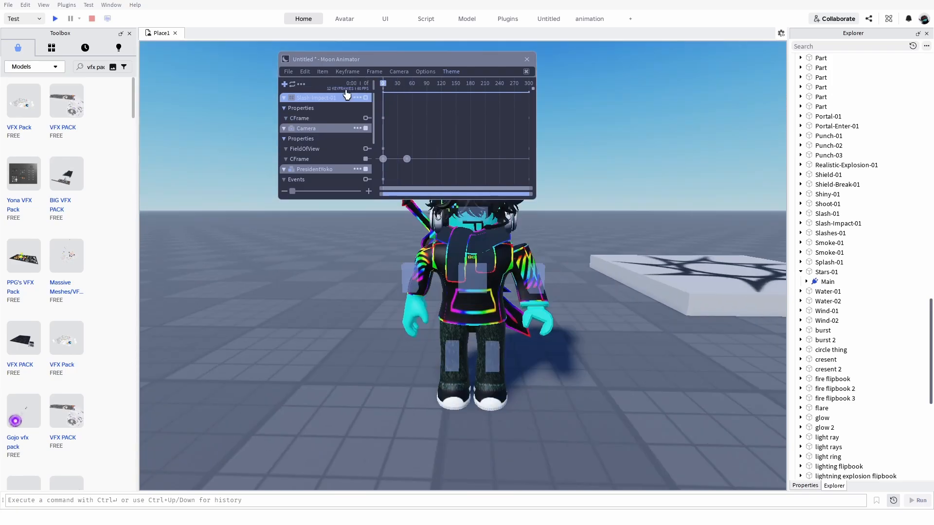
{"action": "right_click_drag", "start_coordinate": [427, 326], "coordinate": [427, 333]}
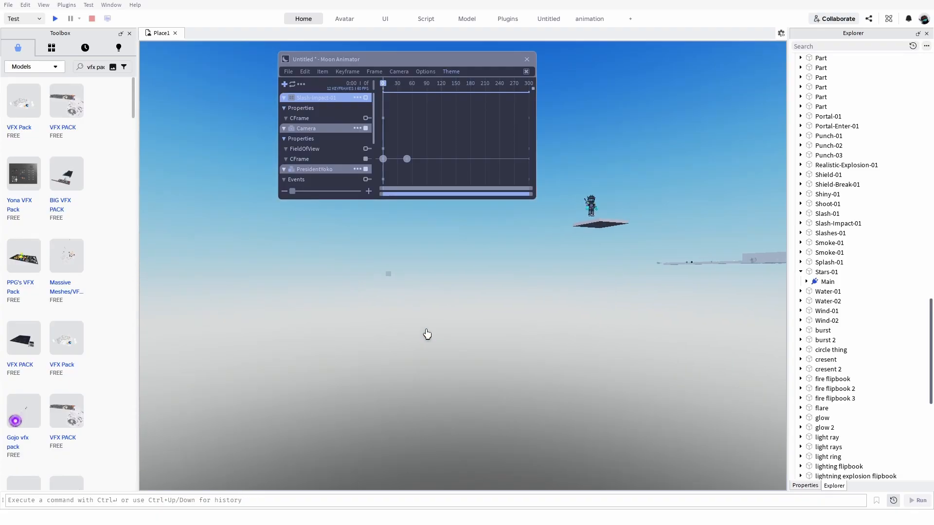
{"action": "right_click_drag", "start_coordinate": [425, 279], "coordinate": [451, 284]}
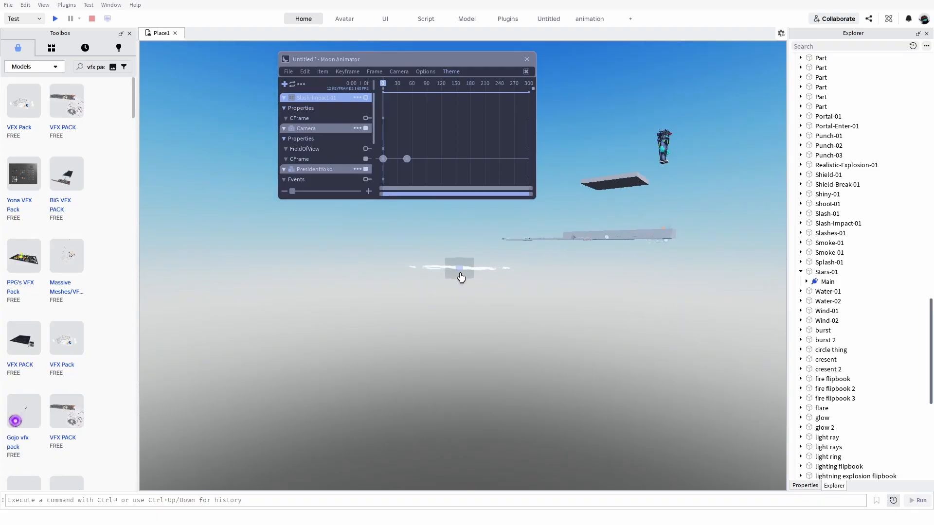
{"action": "key", "text": "w"}
{"action": "right_click_drag", "start_coordinate": [322, 271], "coordinate": [321, 272]}
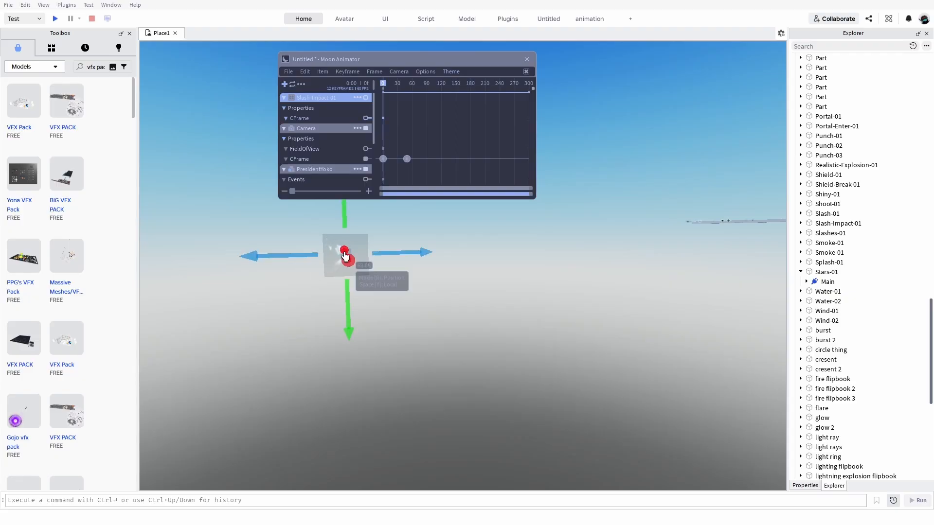
{"action": "left_click", "coordinate": [359, 262]}
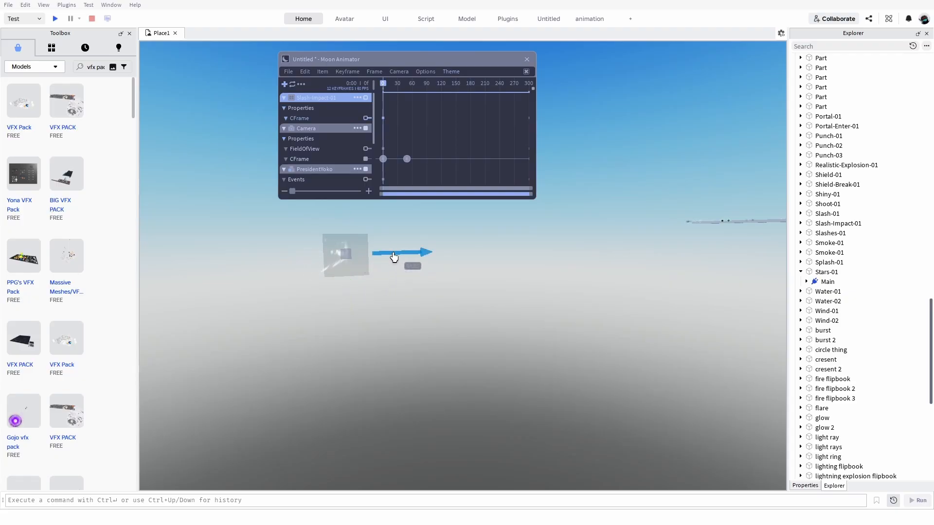
{"action": "left_click_drag", "start_coordinate": [394, 258], "coordinate": [433, 220]}
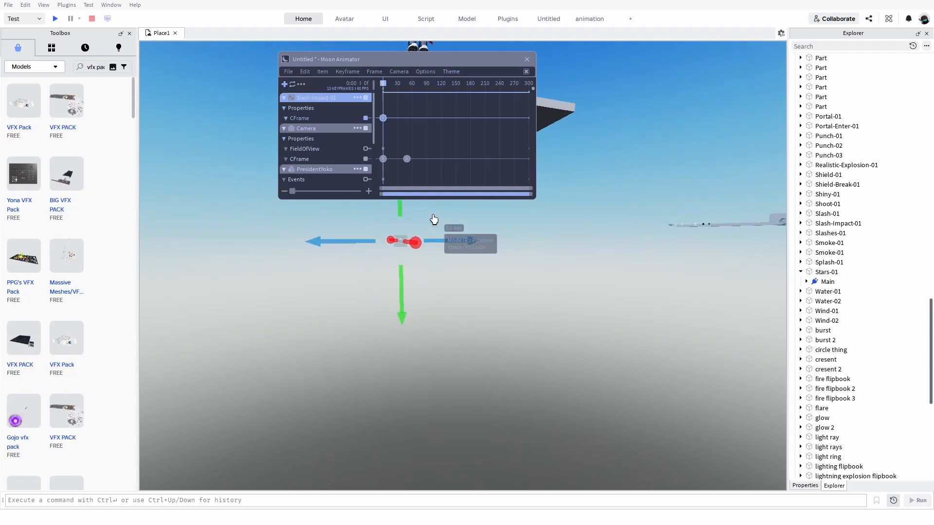
Bring the Slash-Impact-01 effect closer to the character at frame 0, keeping it hidden under the baseplate.
{"action": "key", "text": "d"}
{"action": "right_click_drag", "start_coordinate": [434, 220], "coordinate": [434, 220]}
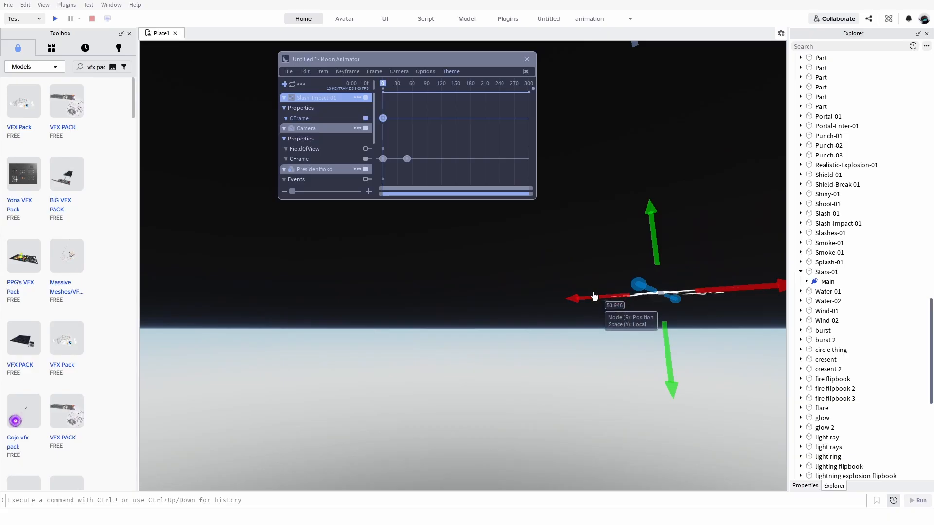
{"action": "right_click_drag", "start_coordinate": [570, 294], "coordinate": [571, 294]}
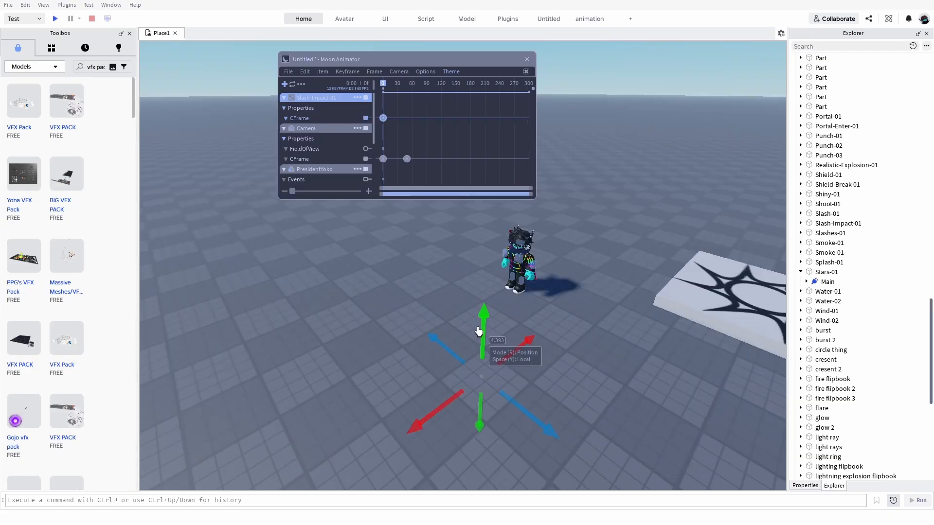
{"action": "left_click_drag", "start_coordinate": [512, 350], "coordinate": [539, 344]}
{"action": "right_click_drag", "start_coordinate": [540, 344], "coordinate": [539, 344]}
{"action": "key", "text": "a"}
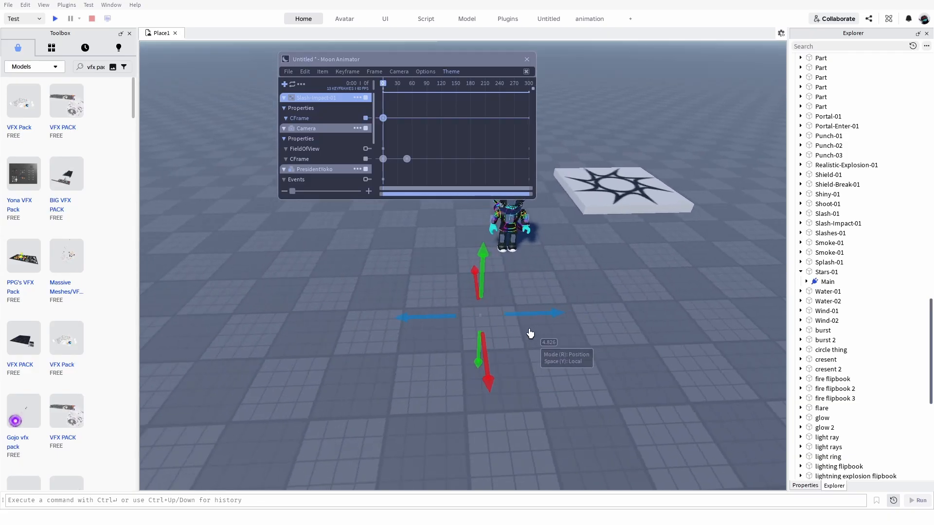
Fine-tune the frame 0 position so Slash-Impact-01 lines up in front of the character's feet.
{"action": "right_click_drag", "start_coordinate": [472, 323], "coordinate": [465, 320]}
{"action": "key", "text": "w"}
{"action": "right_click", "coordinate": [464, 320]}
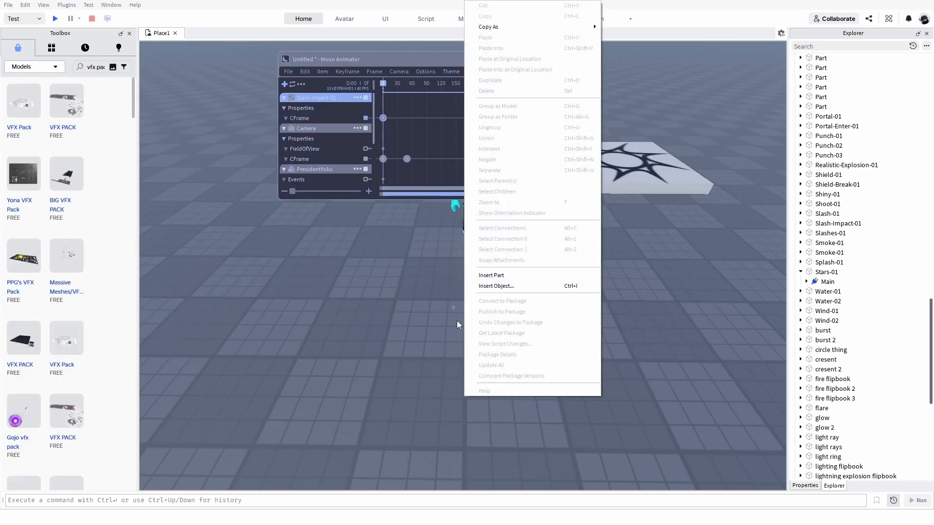
{"action": "left_click", "coordinate": [441, 339]}
{"action": "key", "text": "w"}
{"action": "key", "text": "w"}
{"action": "left_click", "coordinate": [453, 321]}
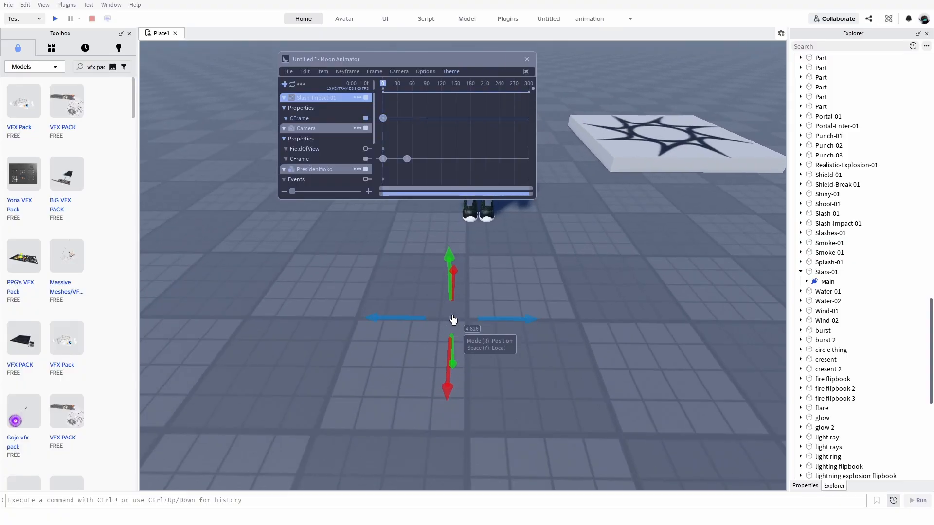
{"action": "key", "text": "w"}
{"action": "left_click", "coordinate": [453, 326]}
{"action": "scroll", "coordinate": [451, 351], "scroll_direction": "down", "scroll_amount": 4}
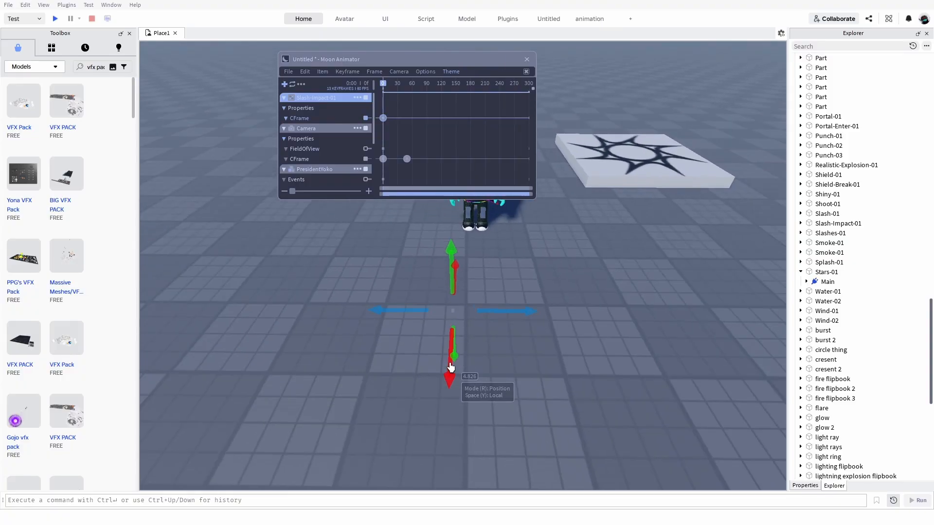
{"action": "left_click_drag", "start_coordinate": [450, 368], "coordinate": [451, 392]}
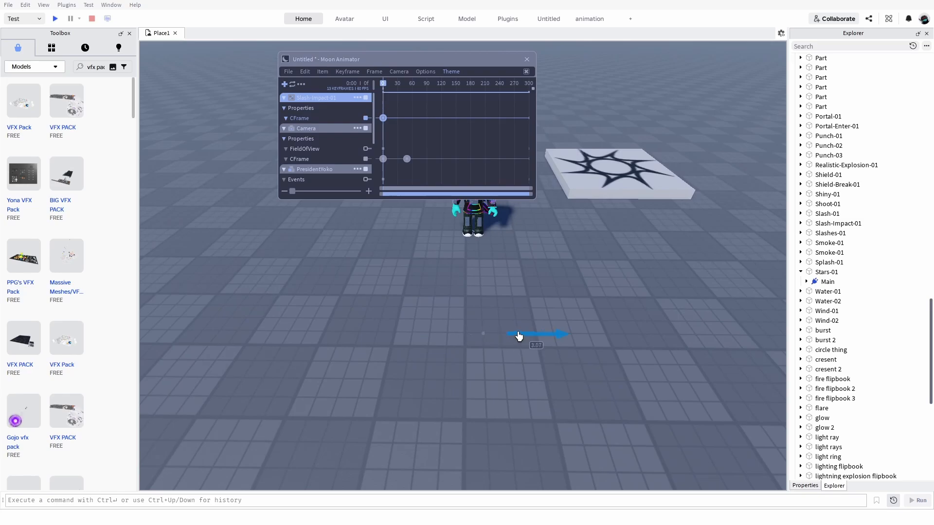
{"action": "right_click_drag", "start_coordinate": [488, 320], "coordinate": [446, 315]}
At frame 25, keyframe the Slash-Impact-01 effect below the baseplate and adjust its position relative to the character.
{"action": "key", "text": "space"}
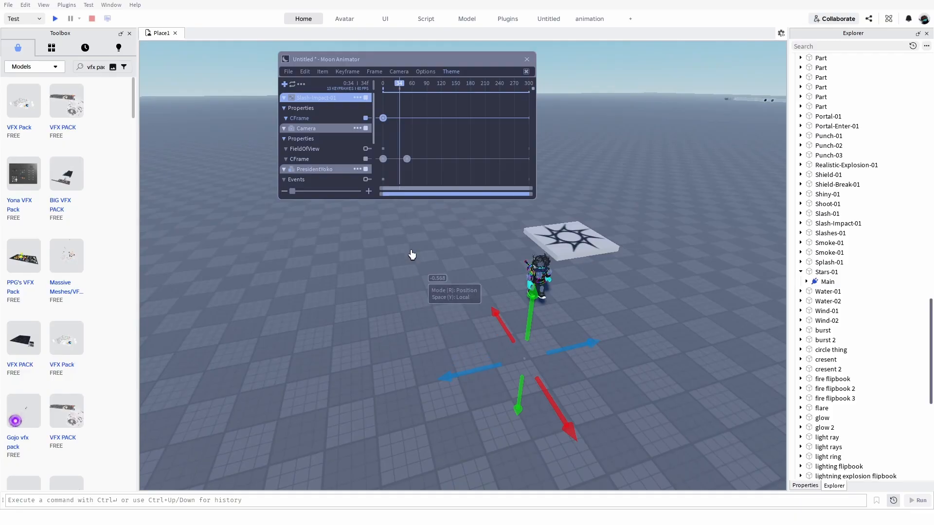
{"action": "left_click", "coordinate": [397, 92]}
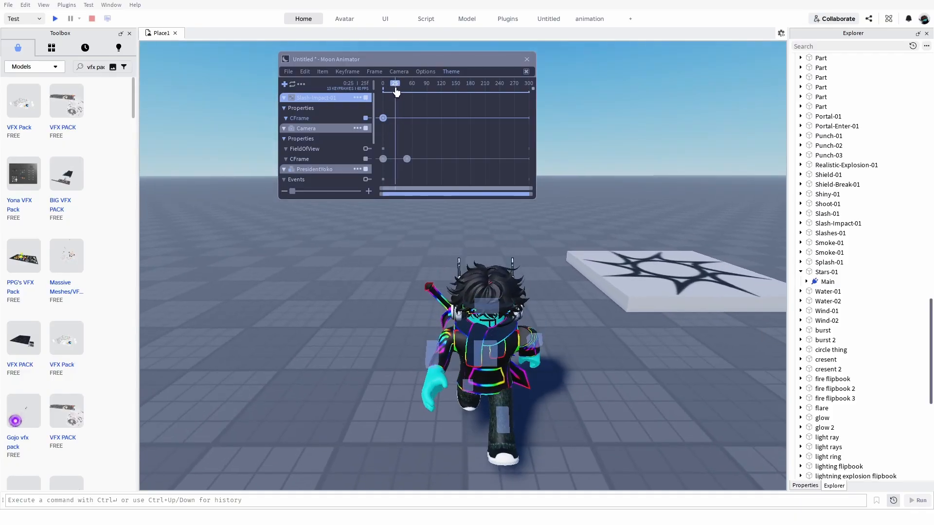
{"action": "key", "text": "s"}
{"action": "right_click_drag", "start_coordinate": [476, 304], "coordinate": [476, 303]}
{"action": "key", "text": "a"}
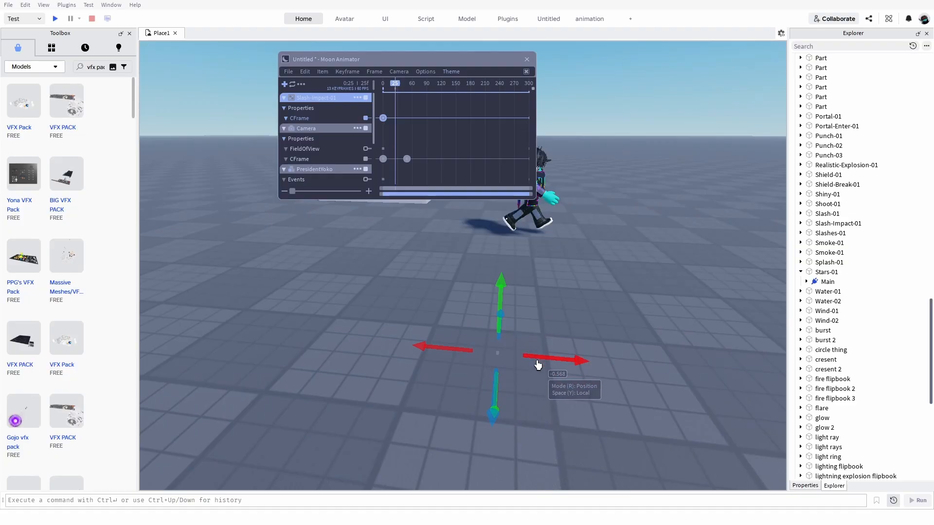
{"action": "left_click_drag", "start_coordinate": [578, 371], "coordinate": [579, 372]}
{"action": "right_click_drag", "start_coordinate": [579, 372], "coordinate": [567, 438]}
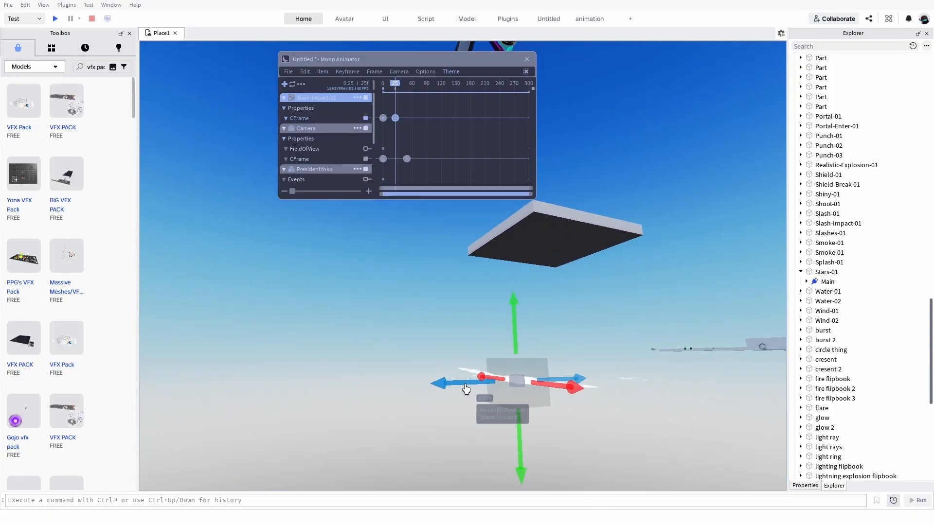
{"action": "right_click_drag", "start_coordinate": [466, 389], "coordinate": [576, 444]}
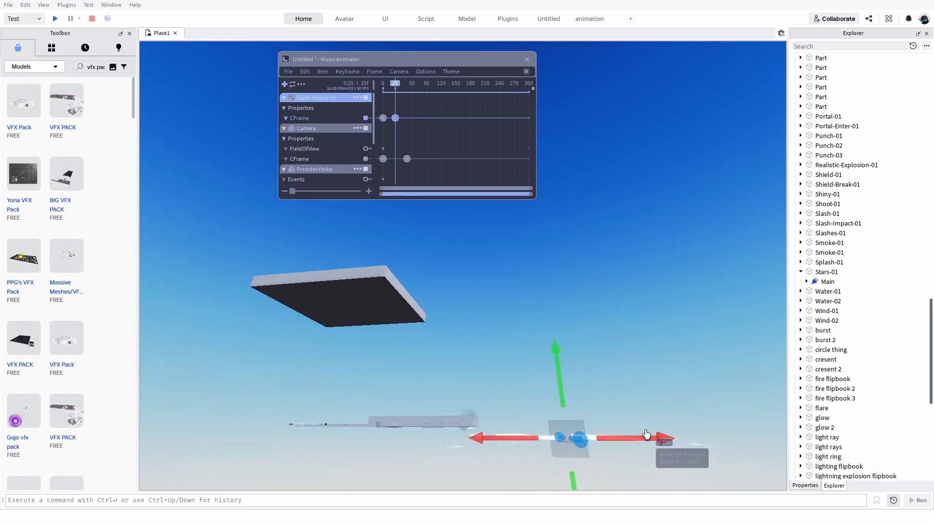
{"action": "right_click_drag", "start_coordinate": [646, 423], "coordinate": [646, 400]}
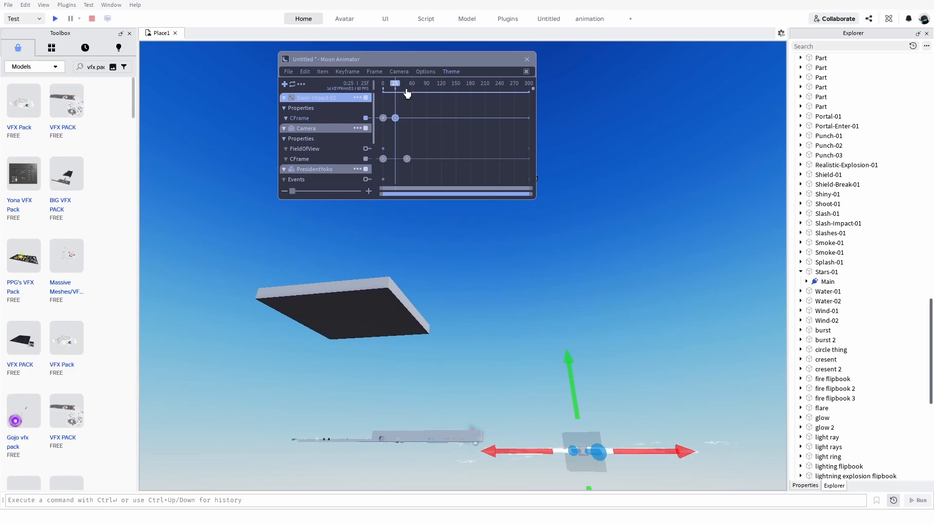
{"action": "right_click_drag", "start_coordinate": [605, 220], "coordinate": [601, 222]}
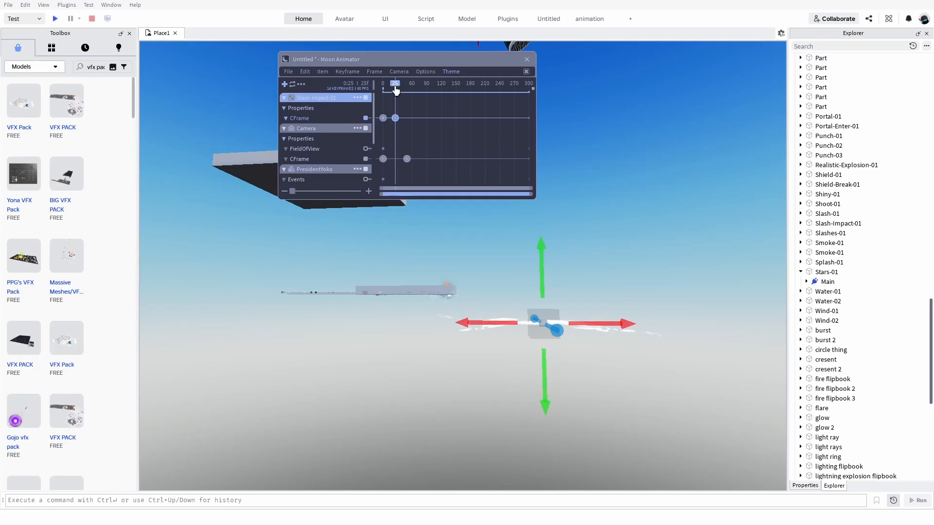
At frame 37, raise the Slash-Impact-01 effect above the baseplate in front of the character's feet.
{"action": "left_click_drag", "start_coordinate": [395, 89], "coordinate": [401, 93]}
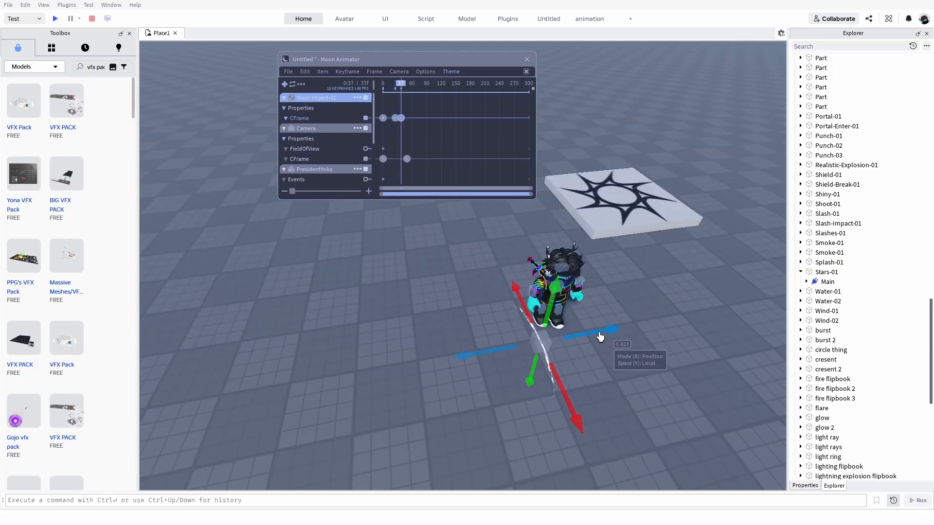
{"action": "left_click_drag", "start_coordinate": [599, 337], "coordinate": [616, 321]}
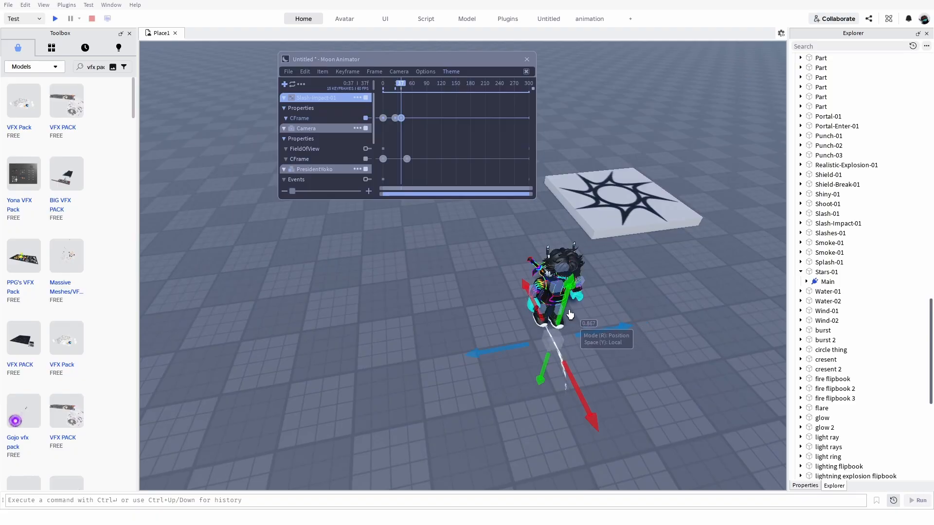
{"action": "left_click", "coordinate": [653, 354]}
{"action": "right_click_drag", "start_coordinate": [654, 354], "coordinate": [655, 356]}
{"action": "key", "text": "d"}
Play back the animation to check the timing of the slash effect and view the scene from farther away.
{"action": "key", "text": "space"}
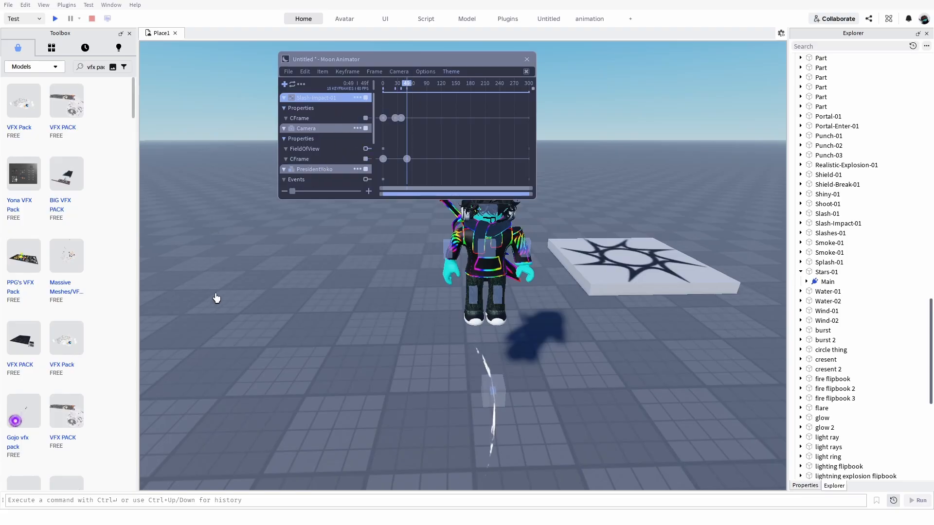
{"action": "key", "text": "s"}
{"action": "right_click_drag", "start_coordinate": [216, 323], "coordinate": [215, 264]}
{"action": "key", "text": "a"}
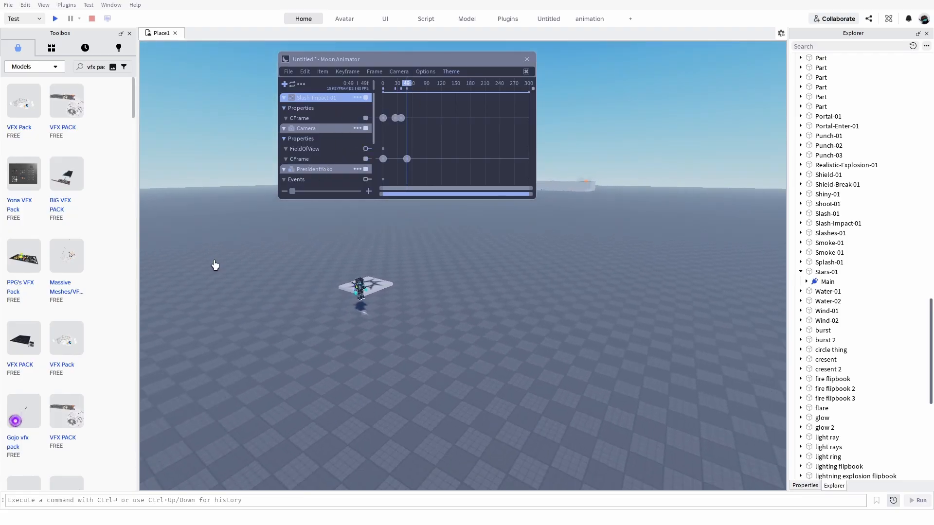
{"action": "key", "text": "s"}
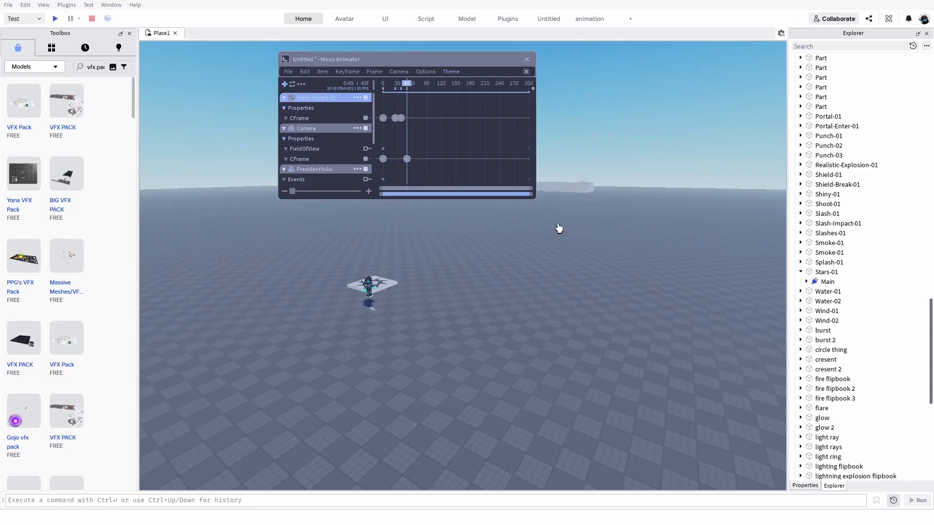